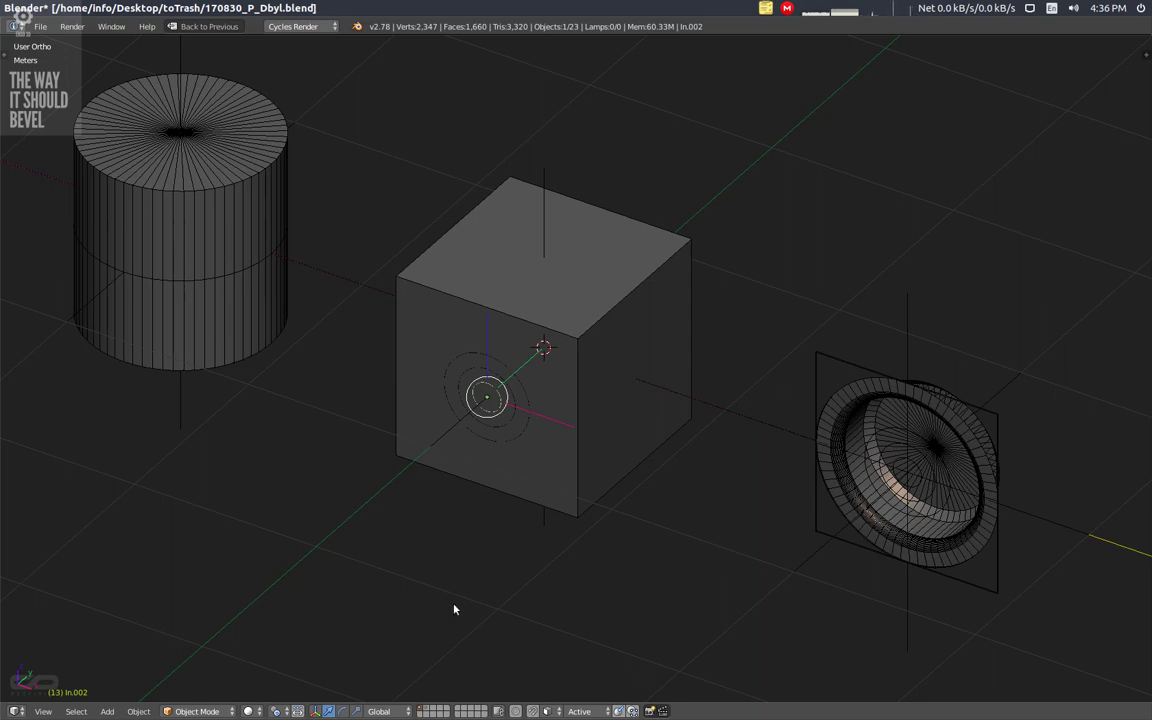
Switch to an empty layer and add a cube mesh at the origin.
click(432, 707)
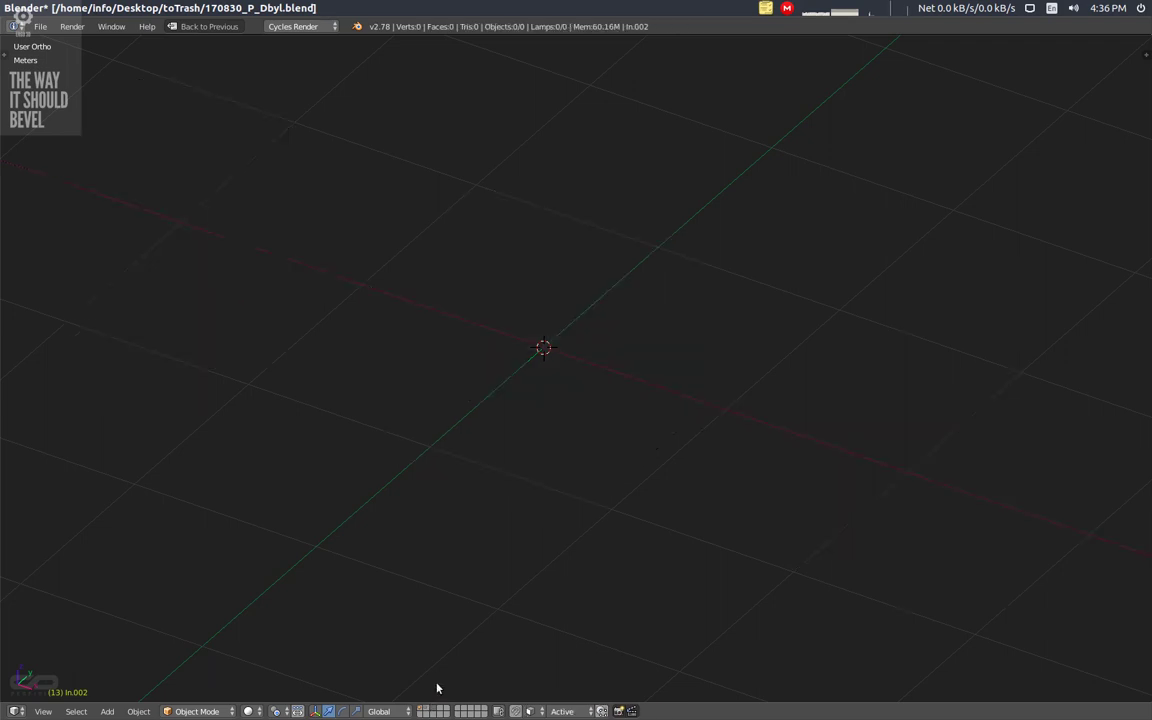
key(shift+a)
mouse_move(395, 432)
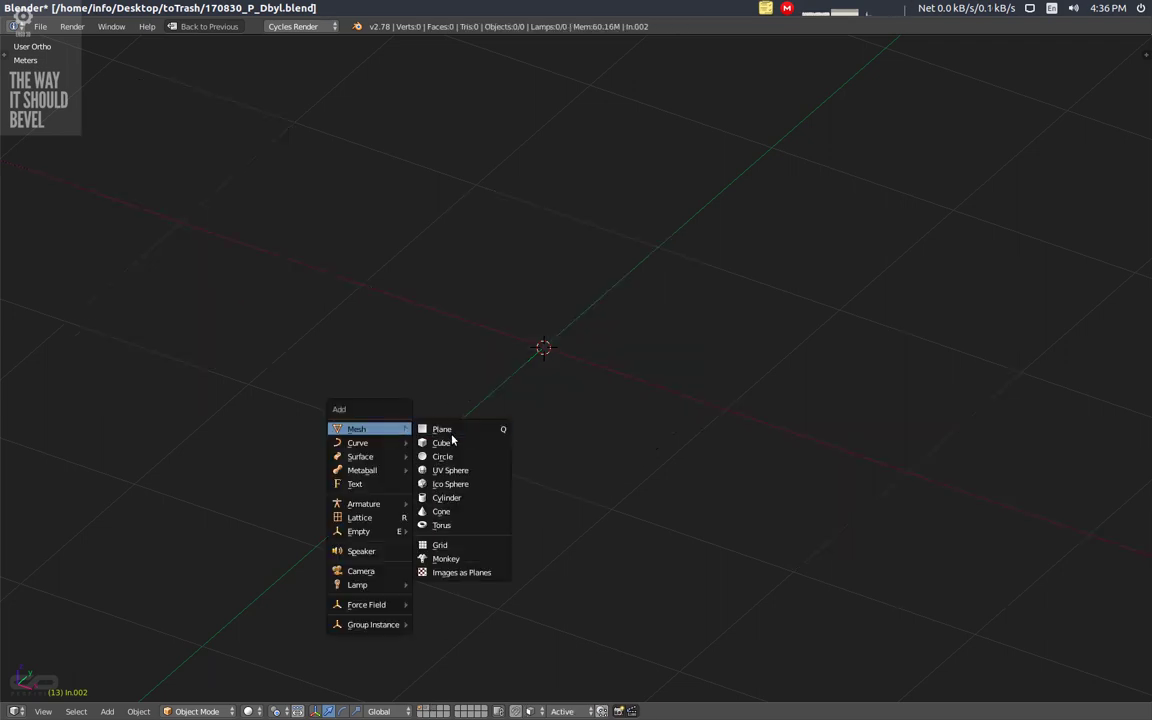
click(524, 442)
middle_drag(673, 480, 642, 459)
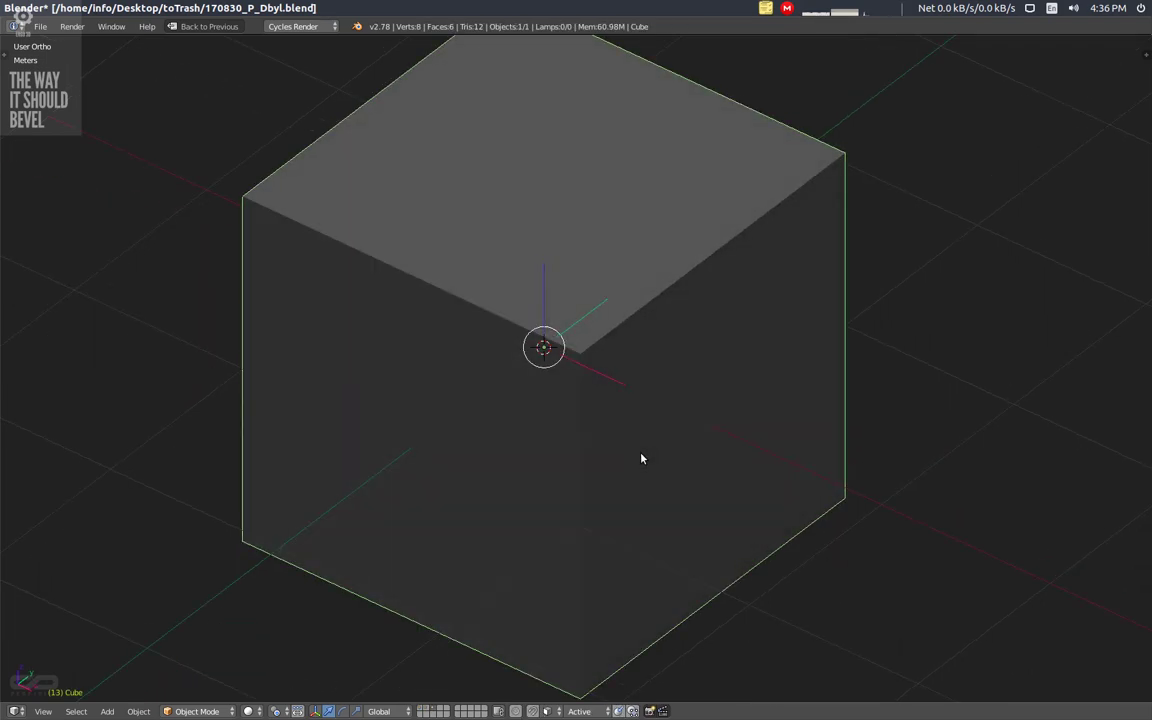
Turn on the Wire and Draw All Edges display options for the new cube.
key(shift+space)
click(998, 423)
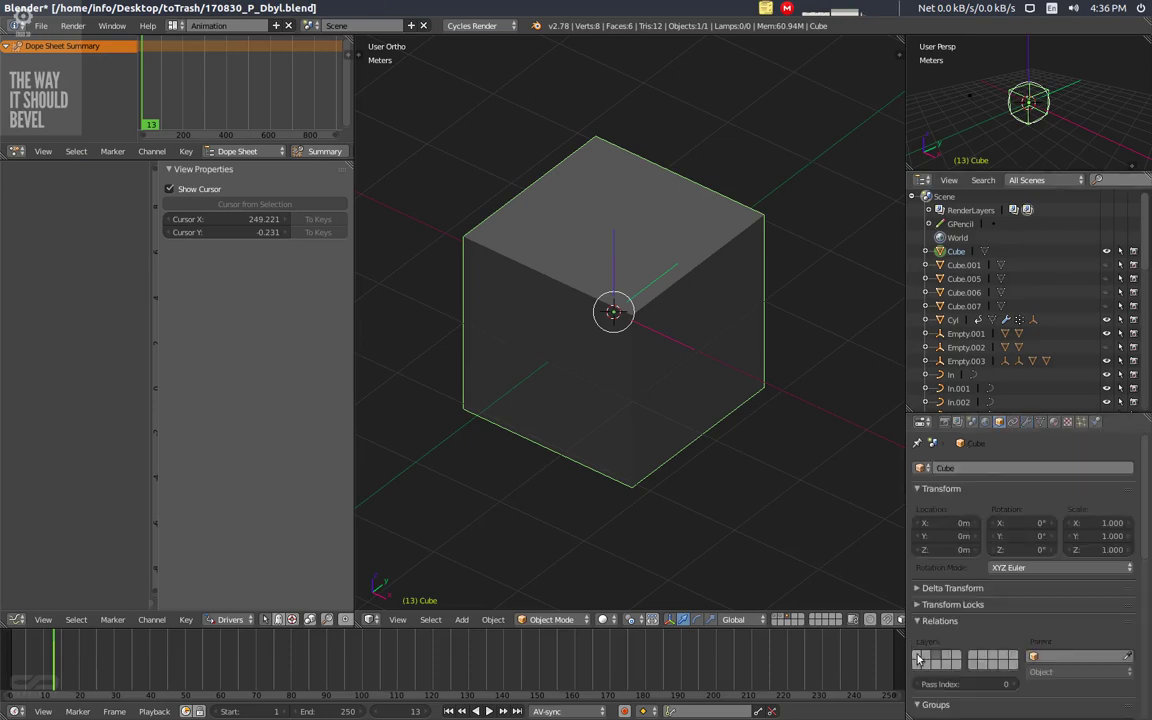
scroll(956, 586, down, 6)
click(918, 574)
key(shift+space)
shift+middle_drag(737, 447, 732, 445)
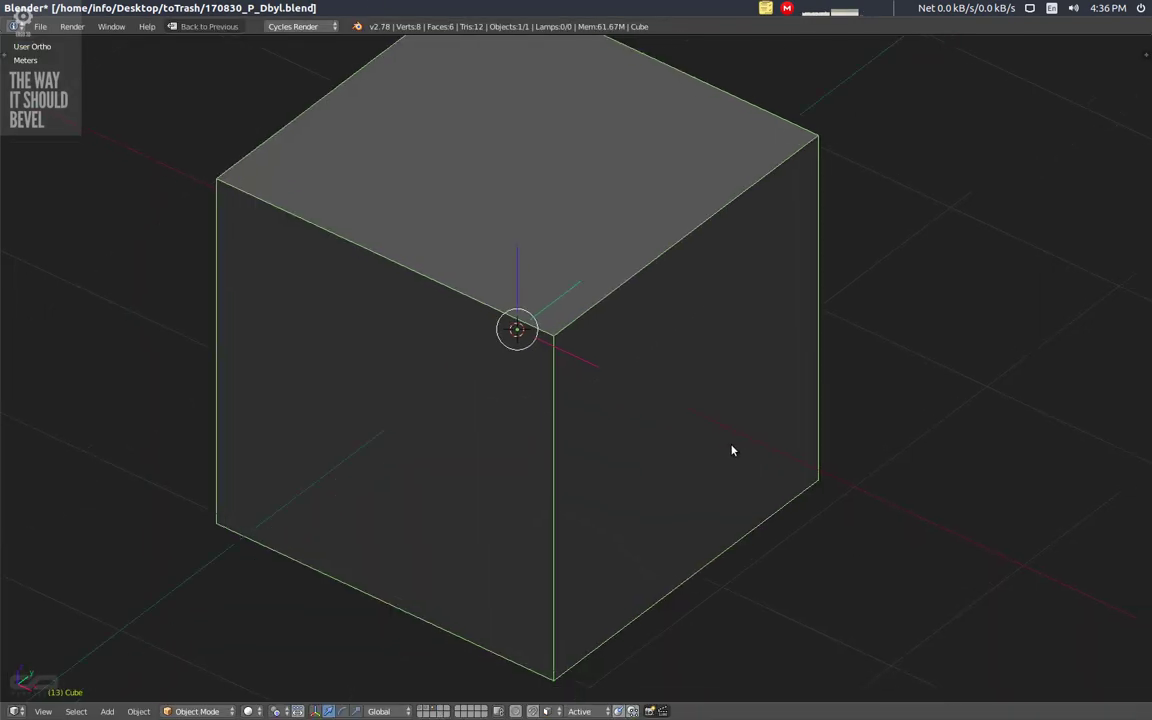
Change the screen layout to 00 - Modeling.
click(209, 26)
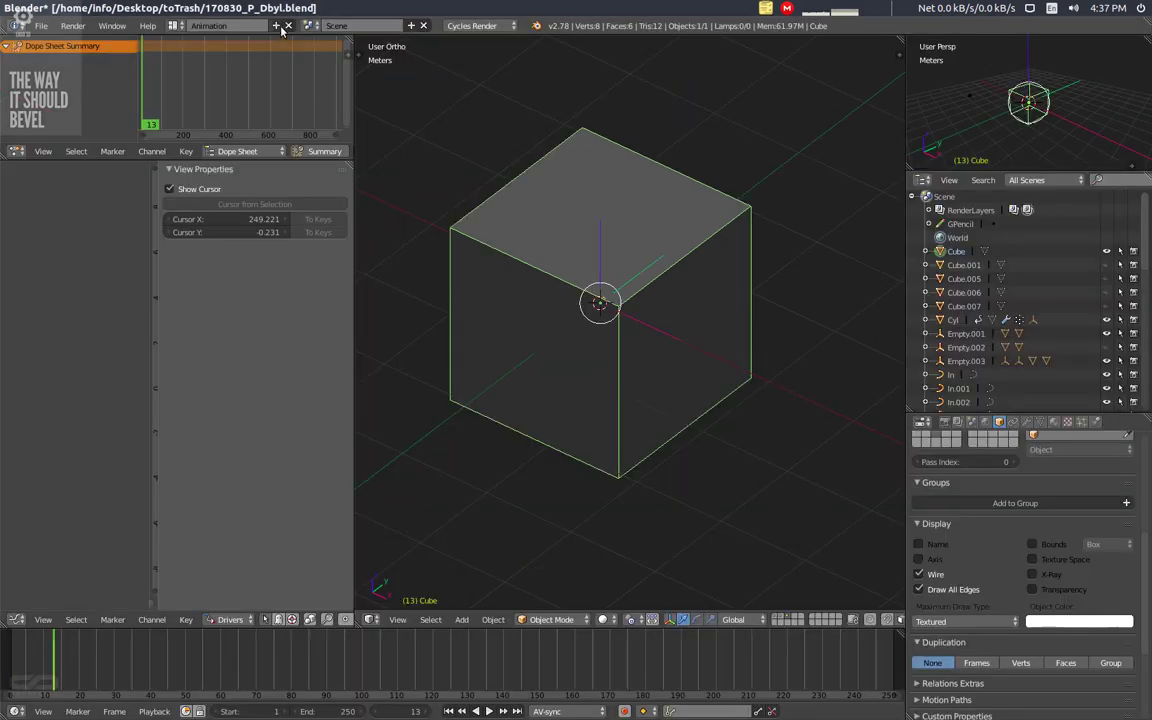
click(175, 26)
click(200, 47)
scroll(463, 314, down, 5)
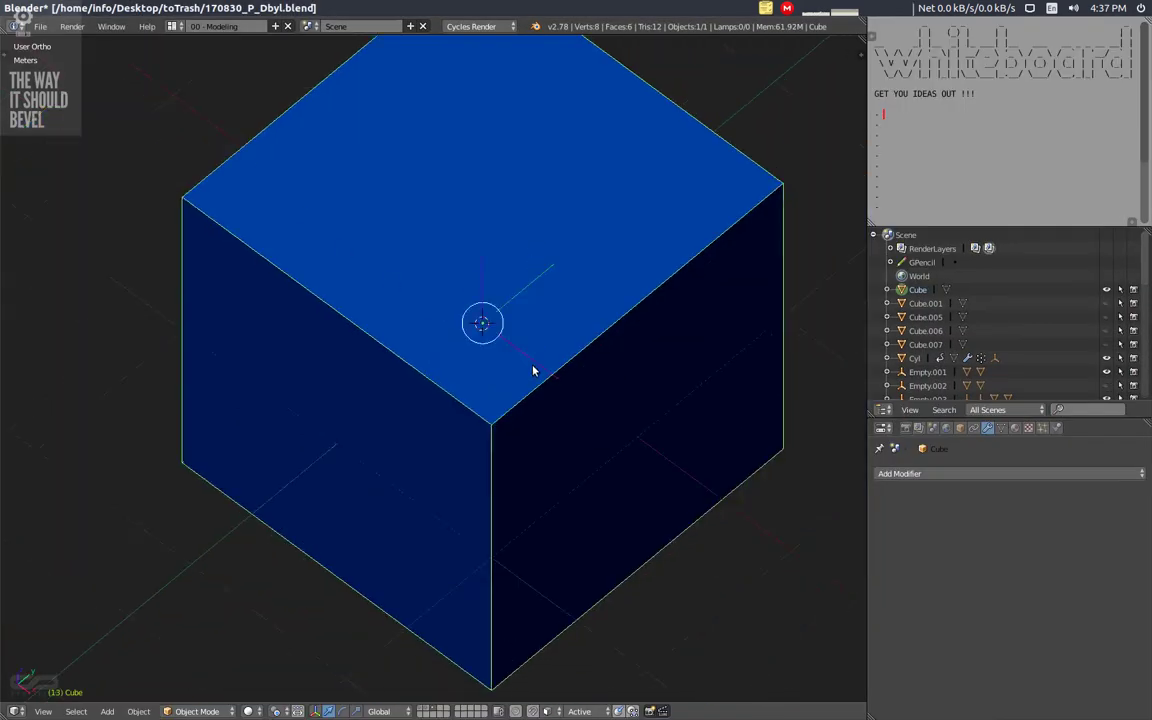
middle_drag(530, 375, 650, 390)
Add a Bevel modifier to the cube and check its original mesh in Edit Mode.
click(895, 474)
click(870, 246)
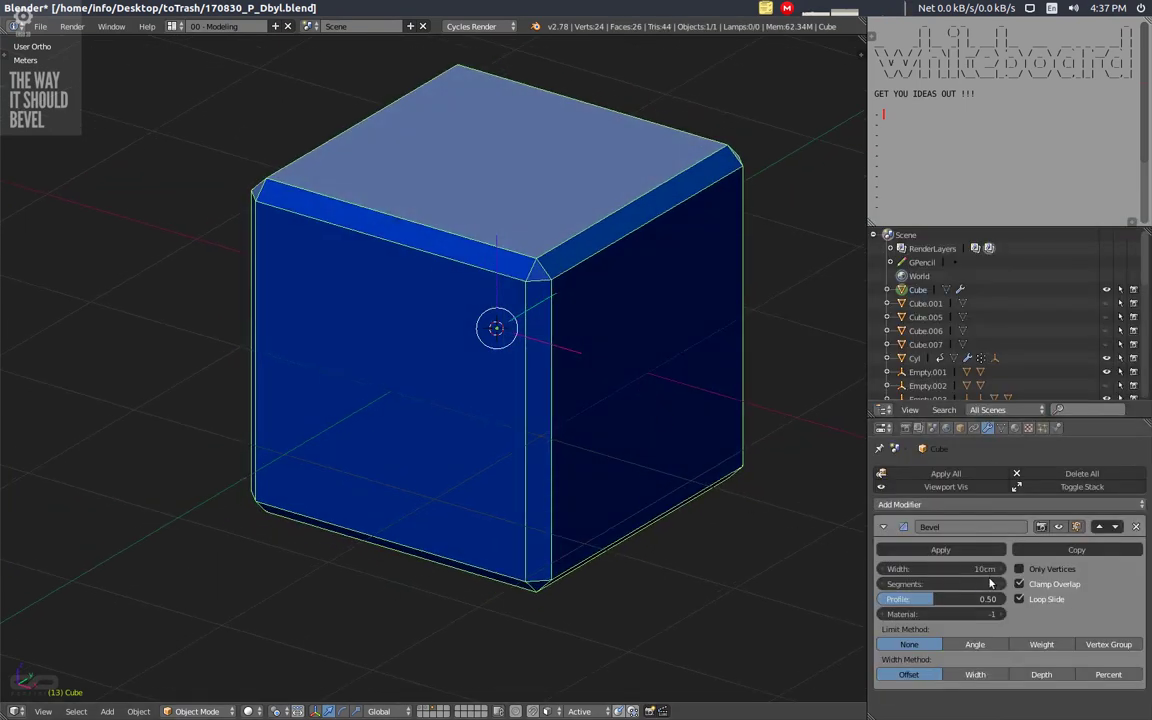
key(Tab)
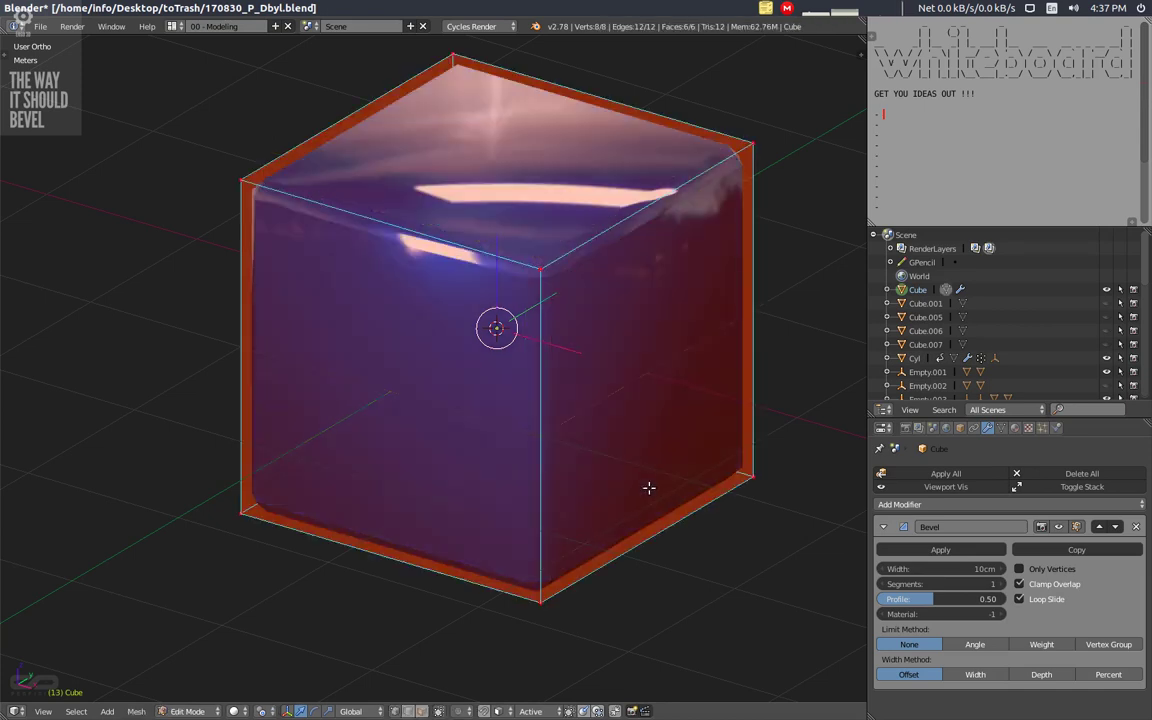
key(Tab)
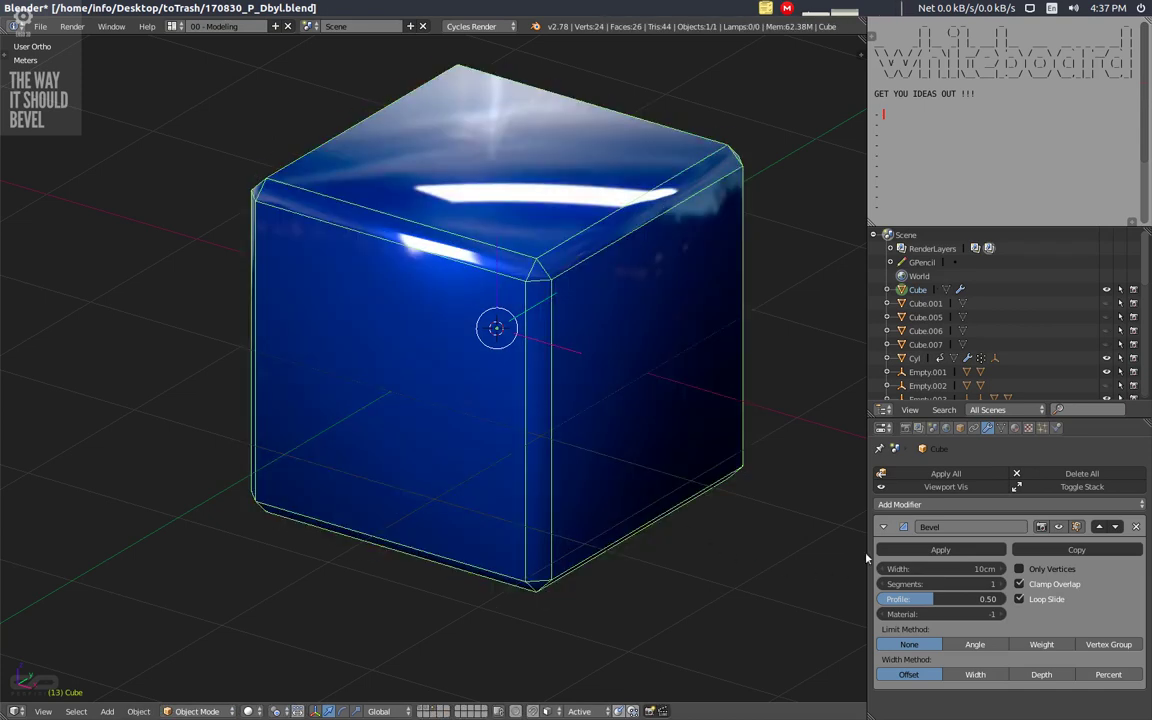
Set the cube's bevel to 6 segments and hide the viewport overlays.
click(999, 428)
click(938, 527)
click(960, 428)
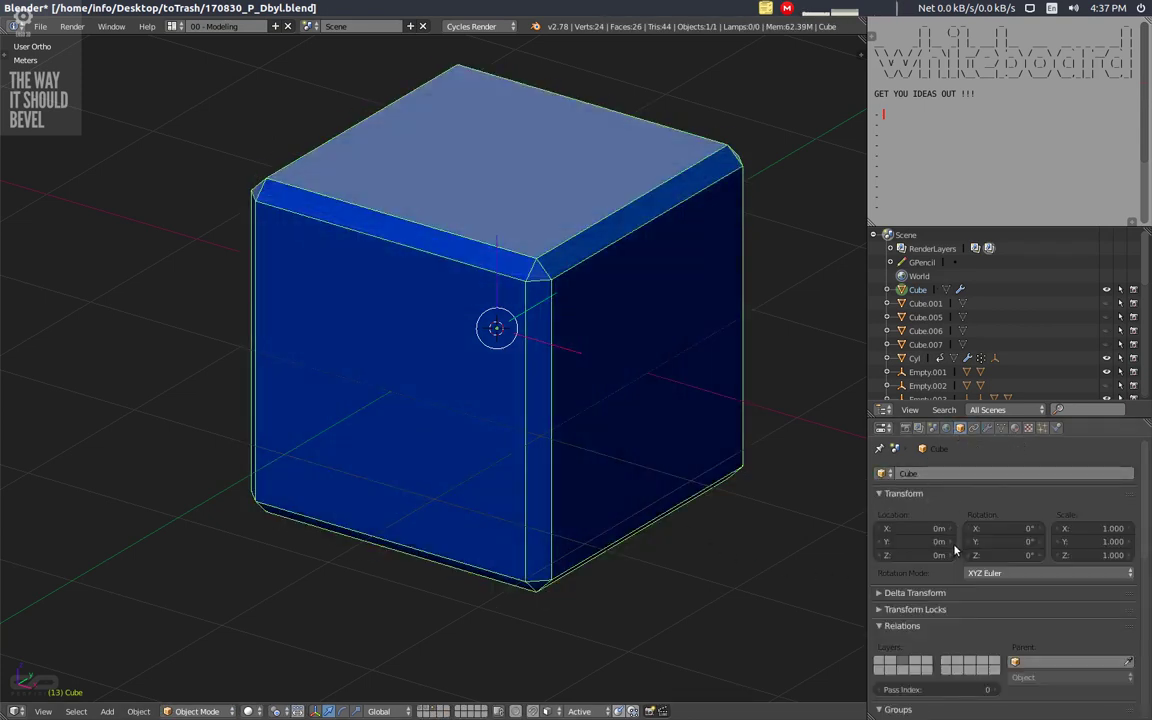
click(987, 428)
drag(946, 583, 1000, 583)
middle_drag(481, 430, 471, 441)
key(alt+shift+z)
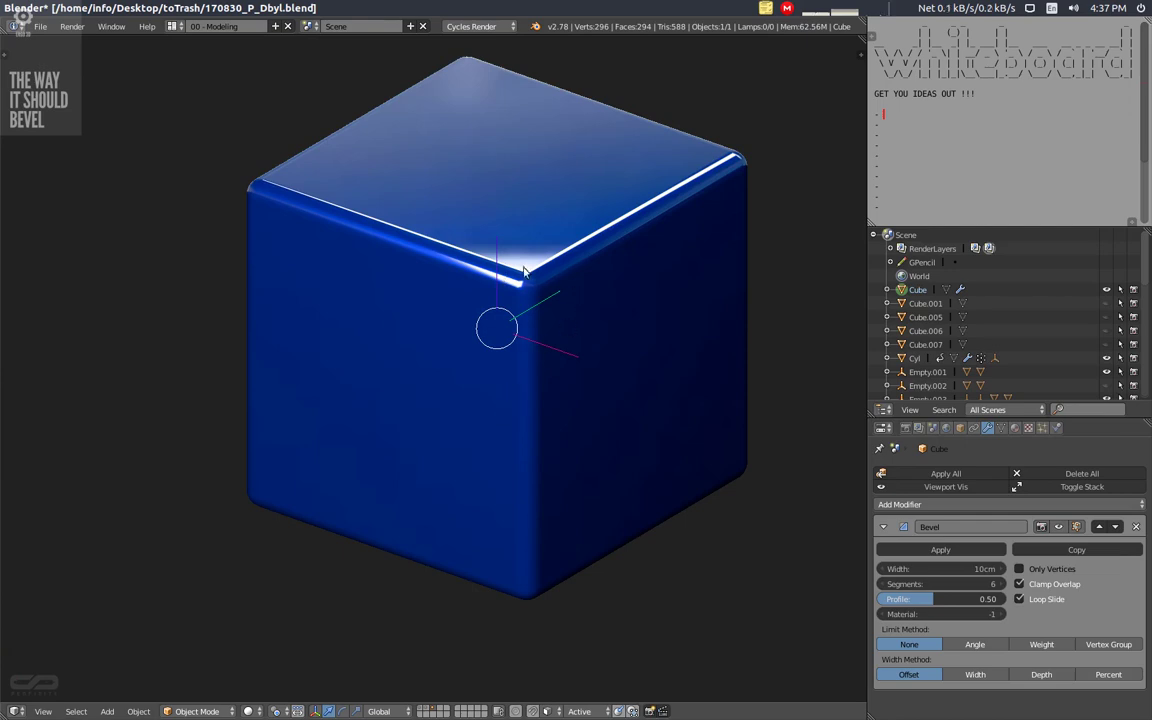
Set the bevel width to 77 cm and show the viewport overlays again.
scroll(562, 265, up, 2)
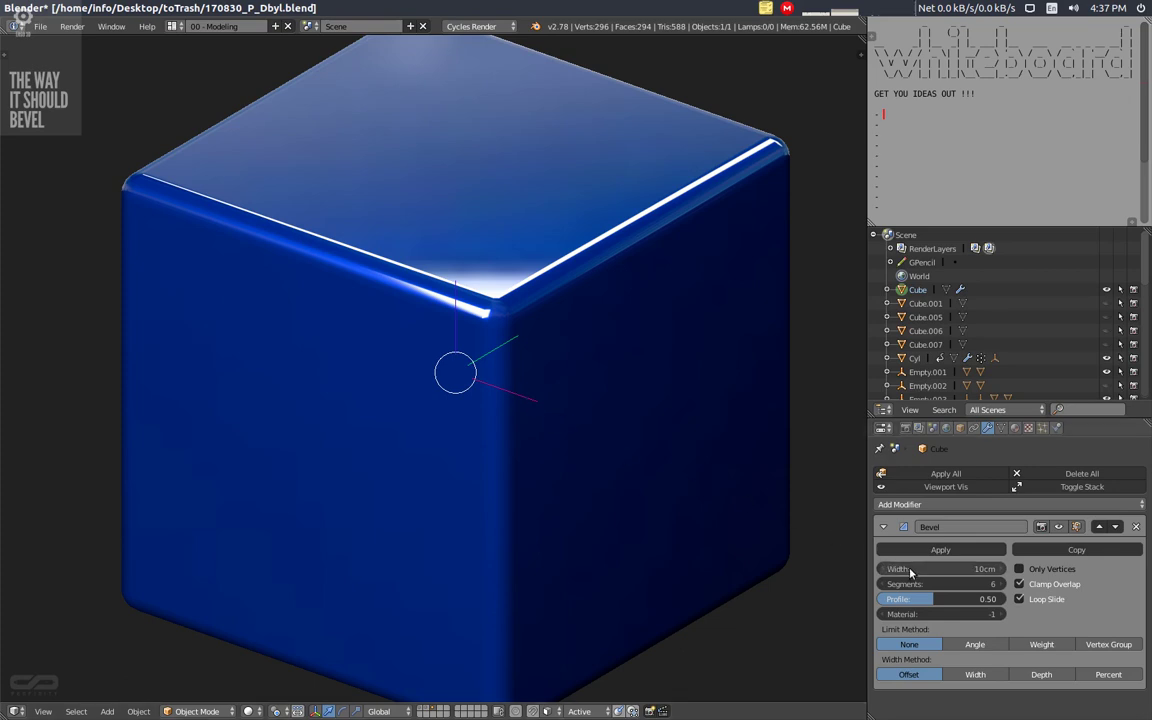
drag(940, 569, 1007, 569)
key(alt+shift+z)
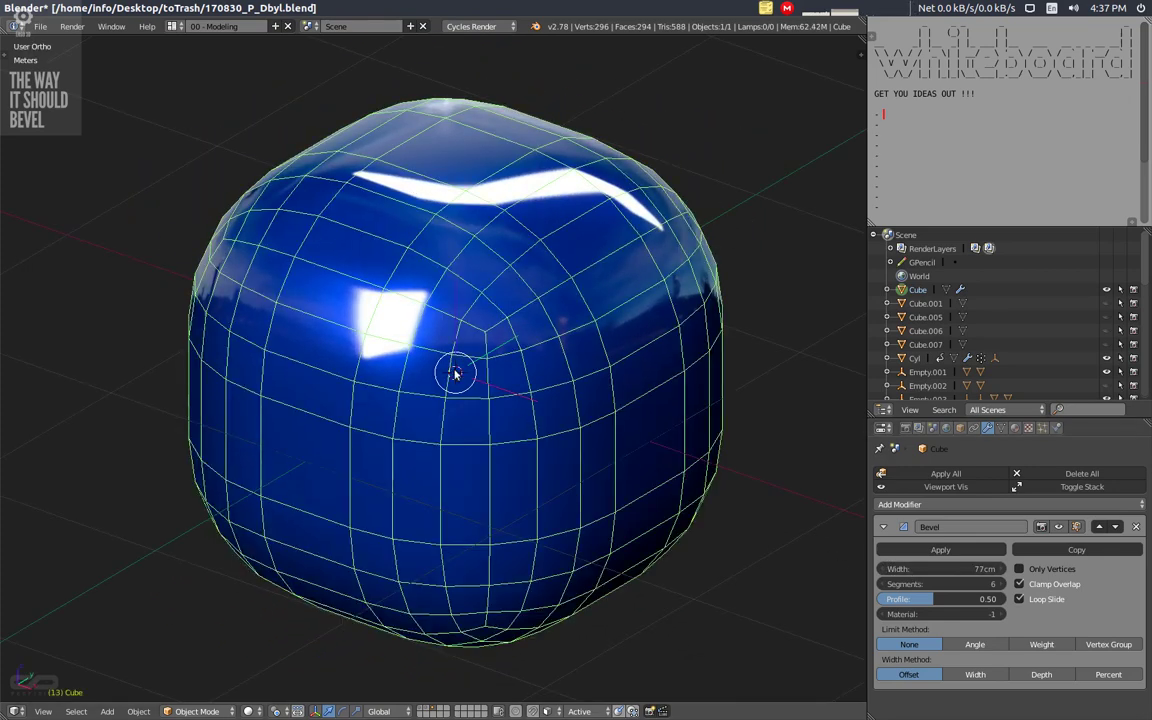
Set the bevel to 16 segments and inspect the rounded cube's reflections without overlays.
drag(940, 584, 982, 584)
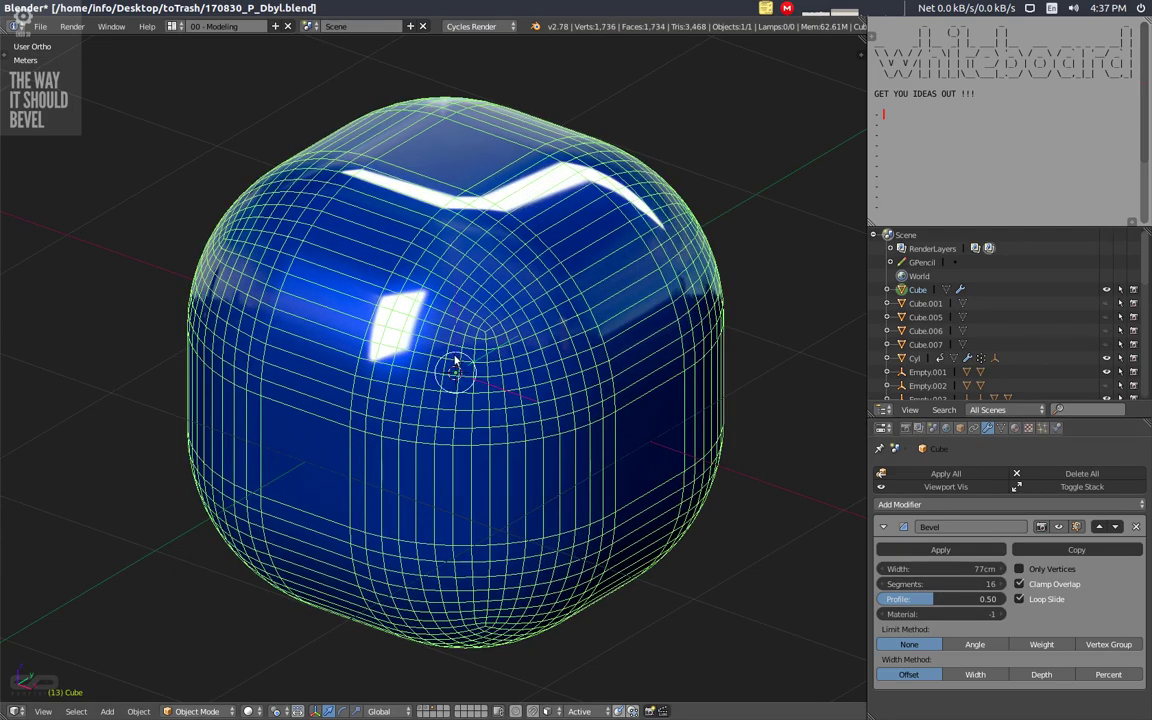
key(shift+z)
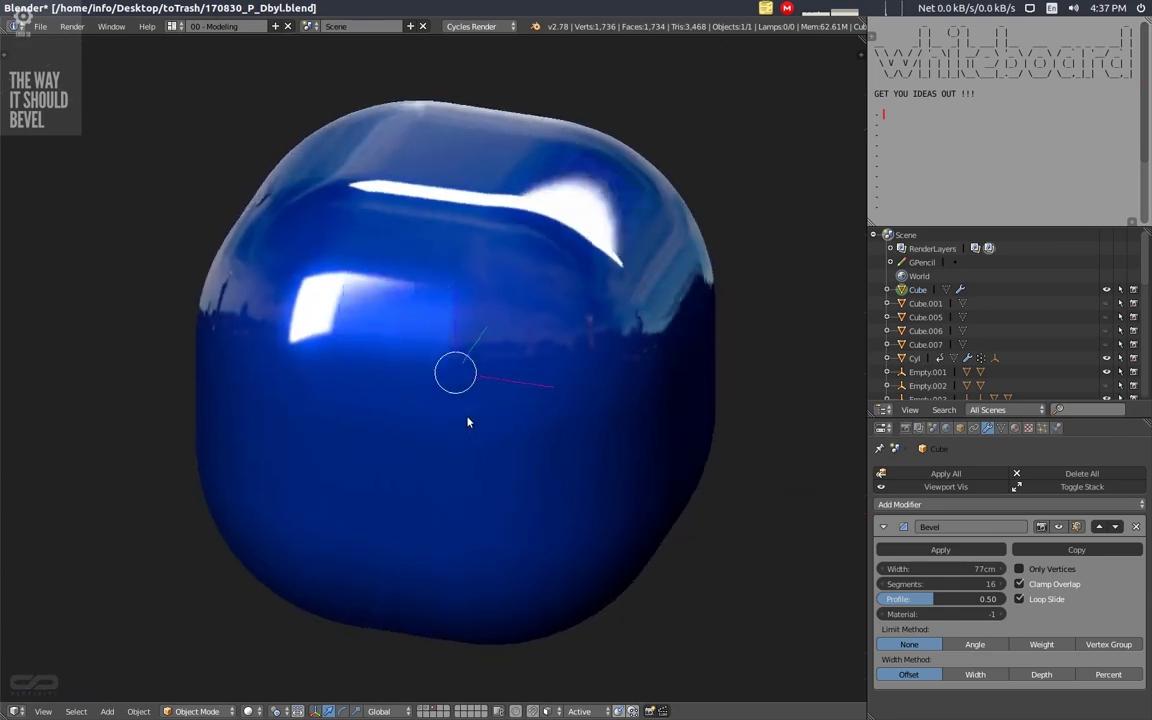
middle_drag(449, 434, 411, 447)
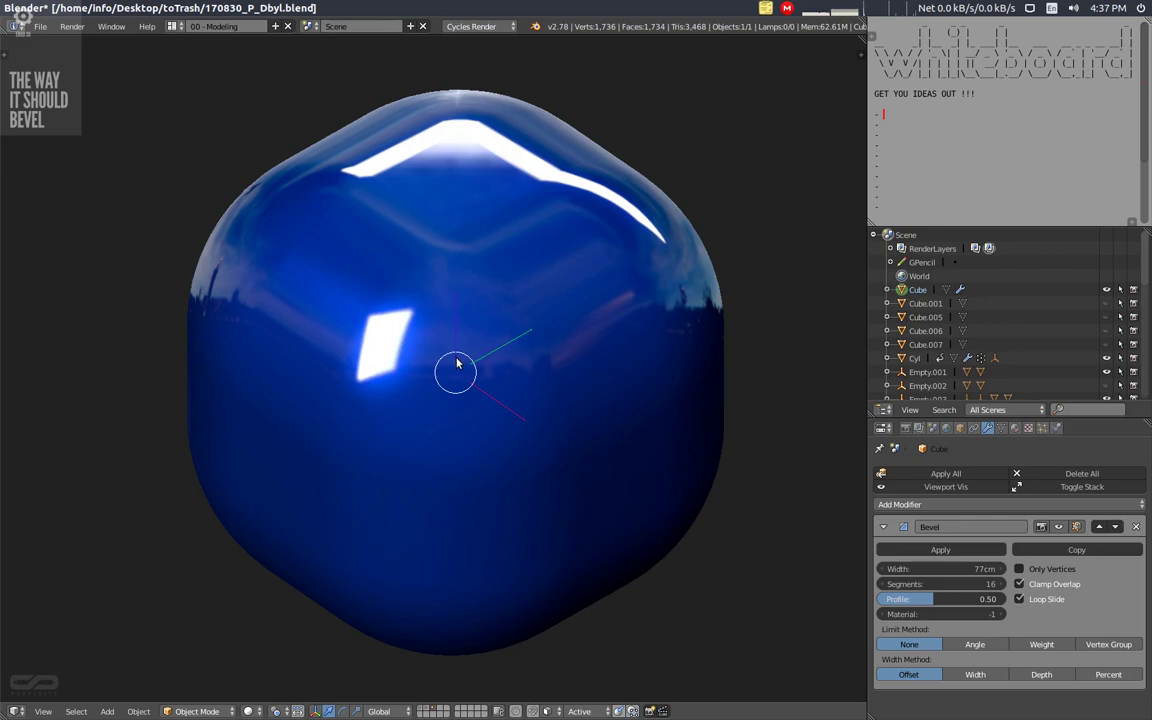
middle_drag(457, 356, 442, 427)
Delete the bevelled cube and return to the layer with the prepared cylinder, cube and dish models.
key(x)
click(457, 487)
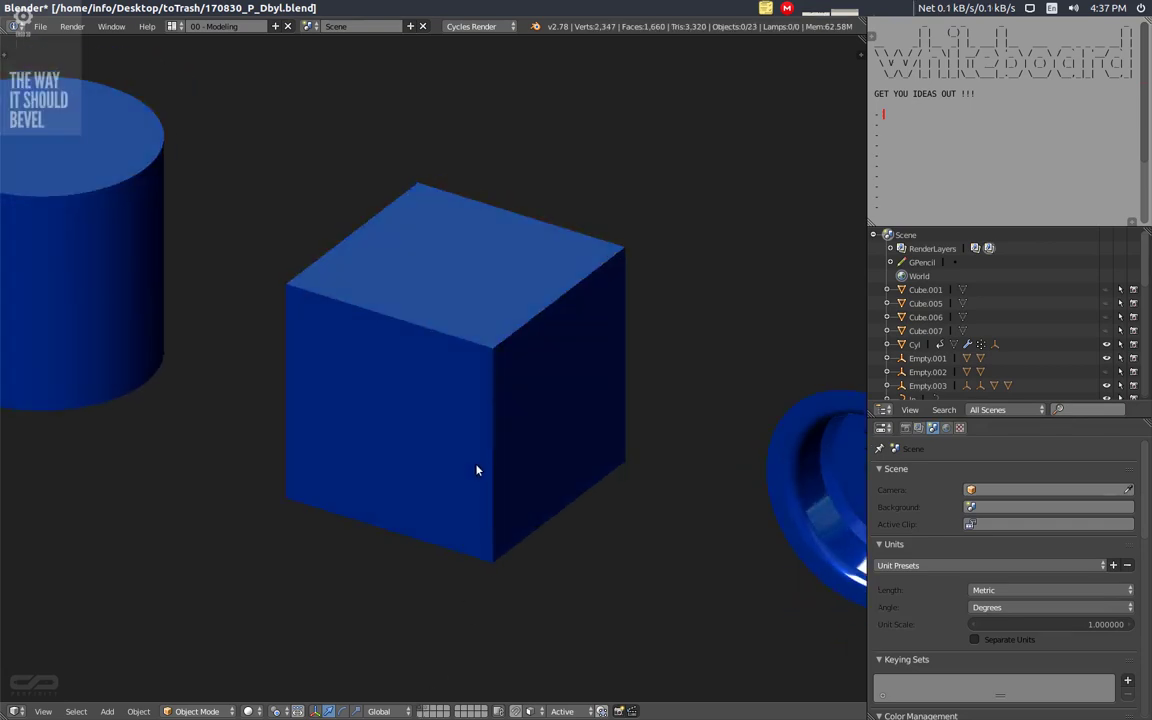
scroll(546, 450, down, 2)
scroll(546, 450, down, 2)
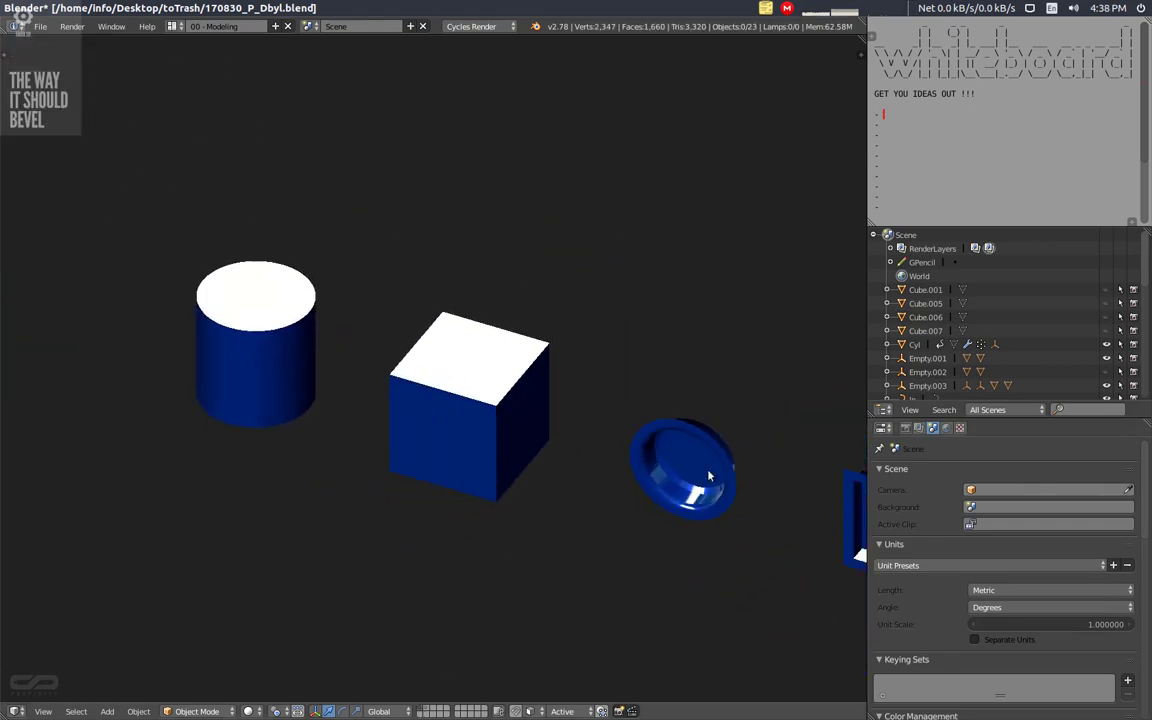
Inspect the prepared cube and its ring controls in solid shading with the viewport overlays shown.
scroll(360, 440, up, 2)
middle_drag(303, 399, 445, 373)
scroll(429, 419, up, 3)
key(shift+z)
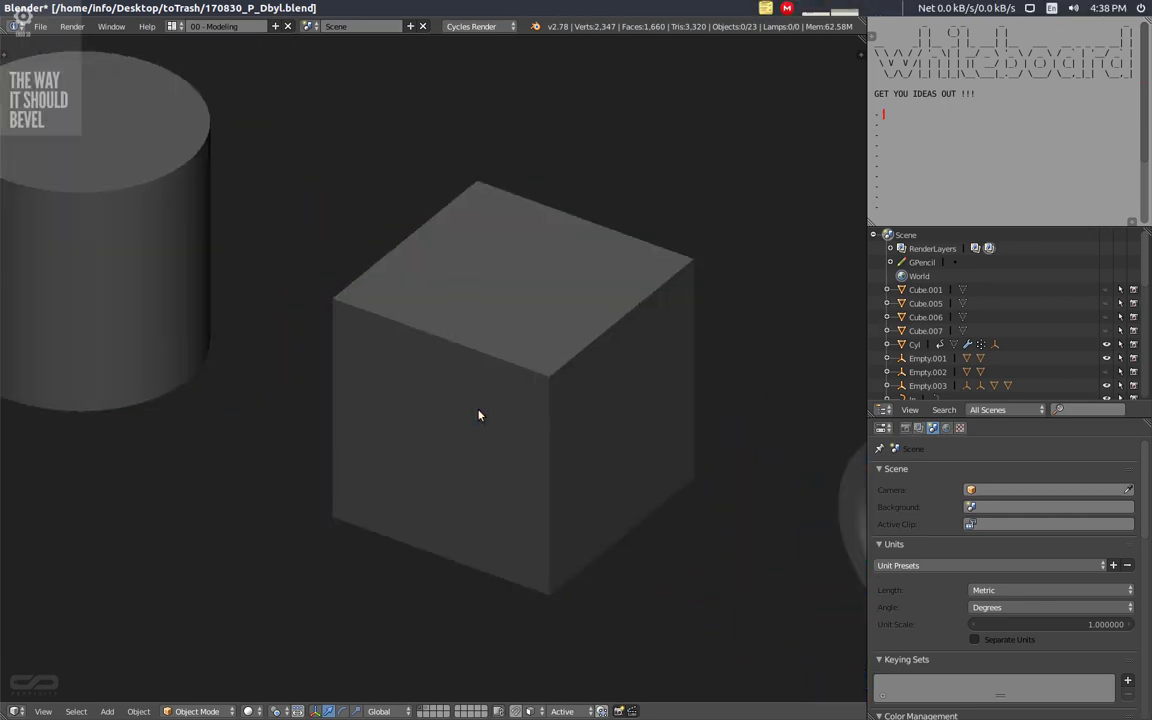
scroll(483, 406, up, 3)
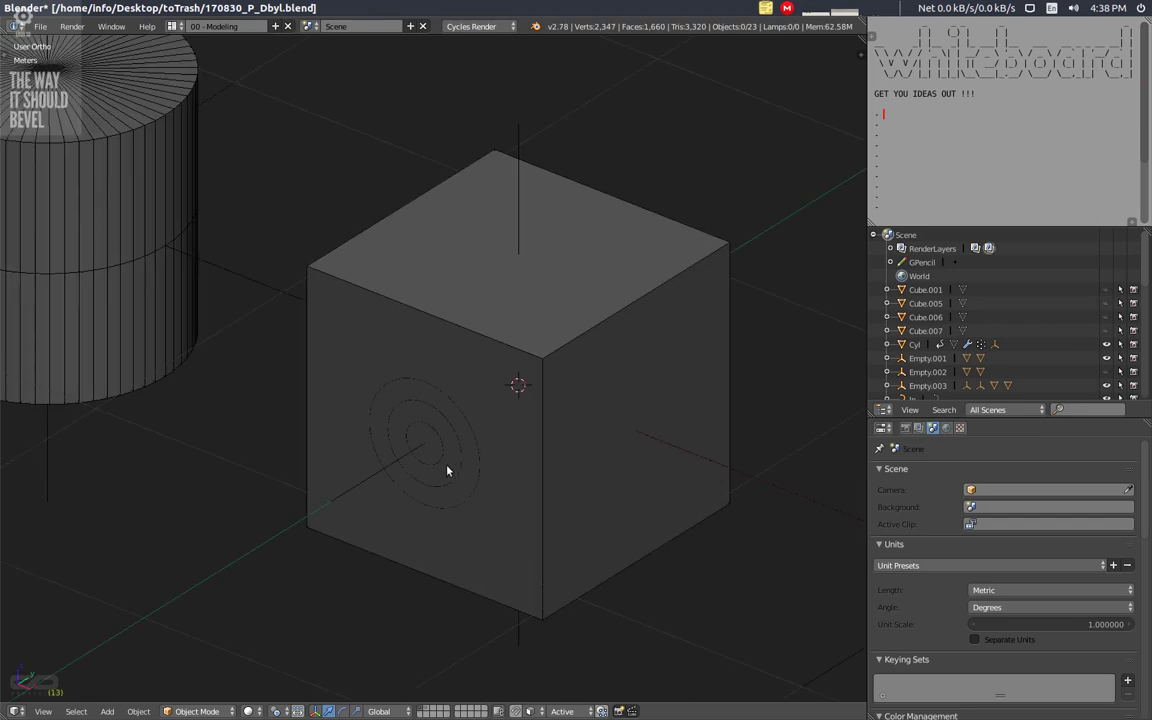
scroll(458, 419, up, 1)
Select the outer ring control, Out.003, on the prepared cube's front face.
right_click(458, 404)
right_click(455, 410)
right_click(452, 410)
right_click(450, 414)
right_click(449, 406)
right_click(452, 393)
ctrl+middle_drag(434, 428, 448, 384)
shift+middle_drag(557, 364, 504, 365)
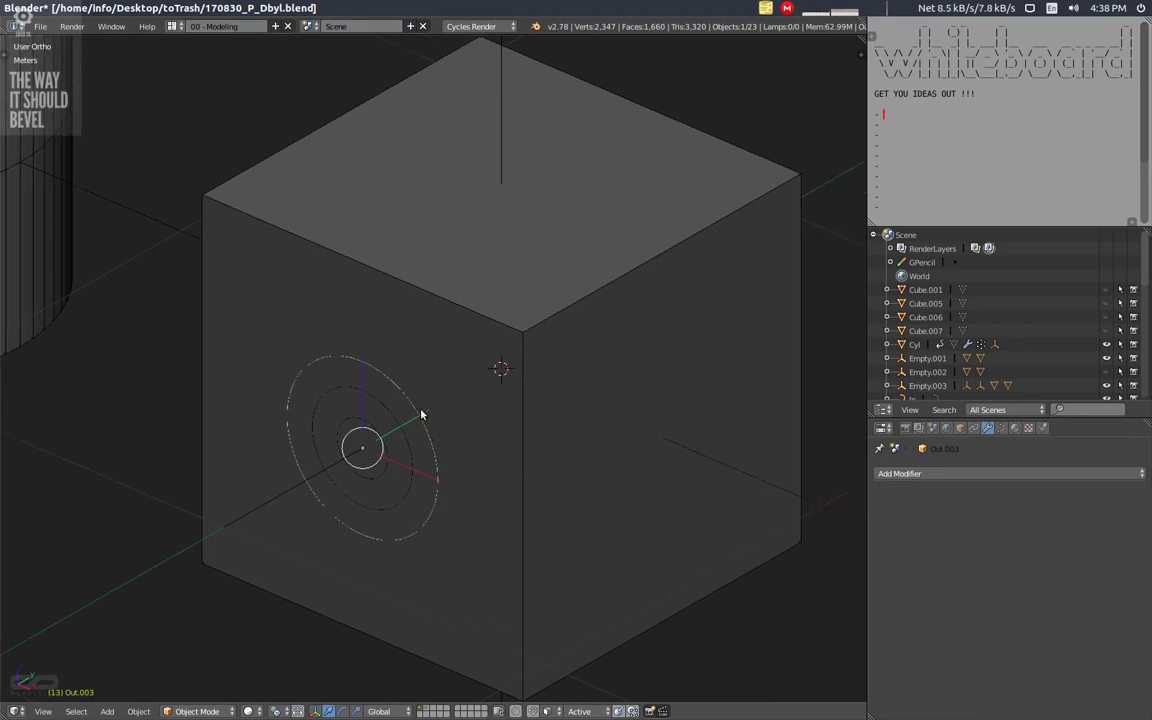
Try rotating the outer ring control about the global Y axis to bevel the cube's vertical edges.
right_click(595, 430)
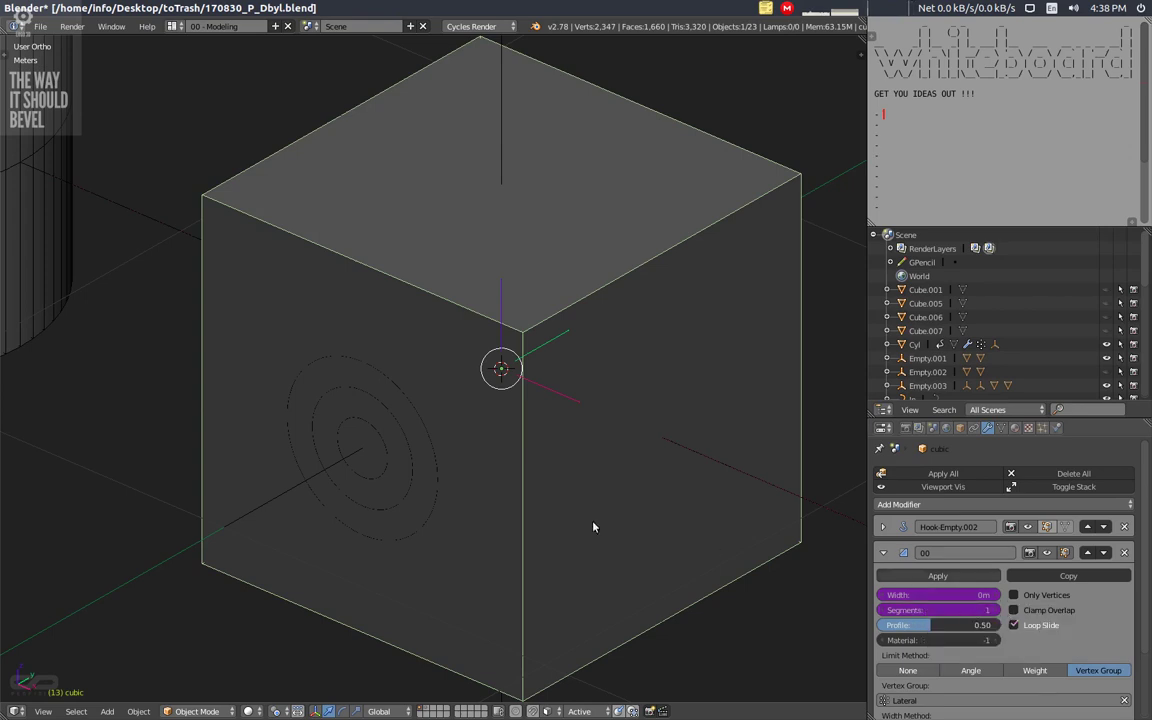
right_click(412, 411)
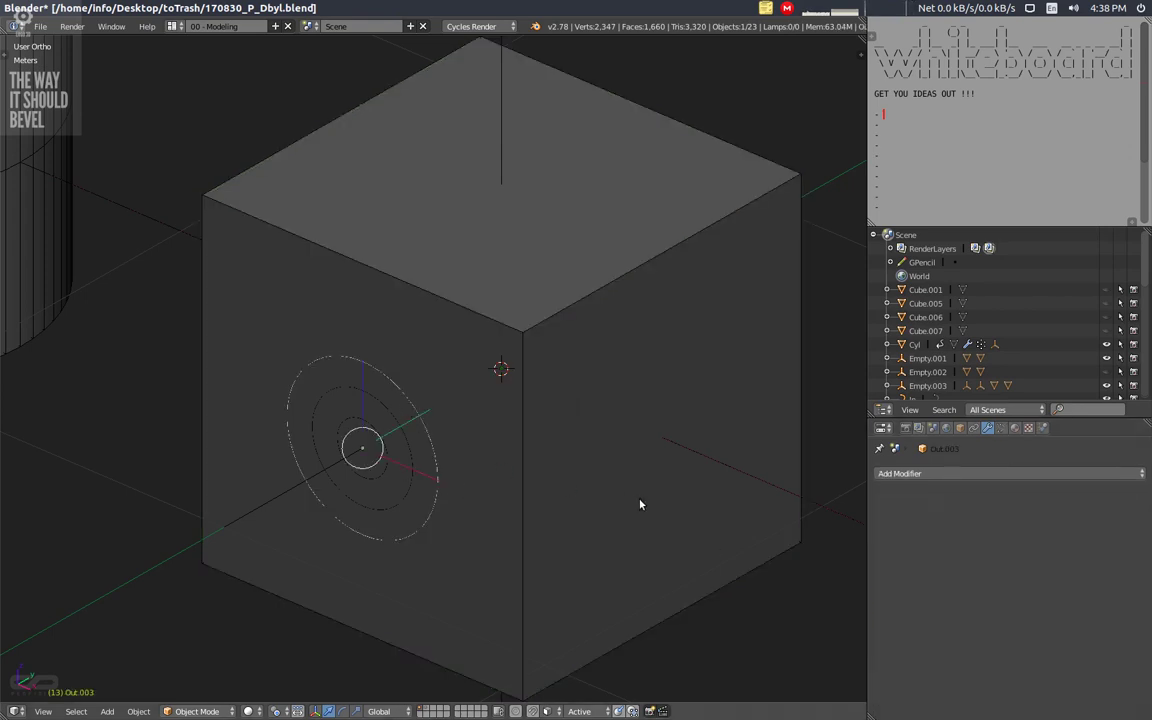
key(r)
key(y)
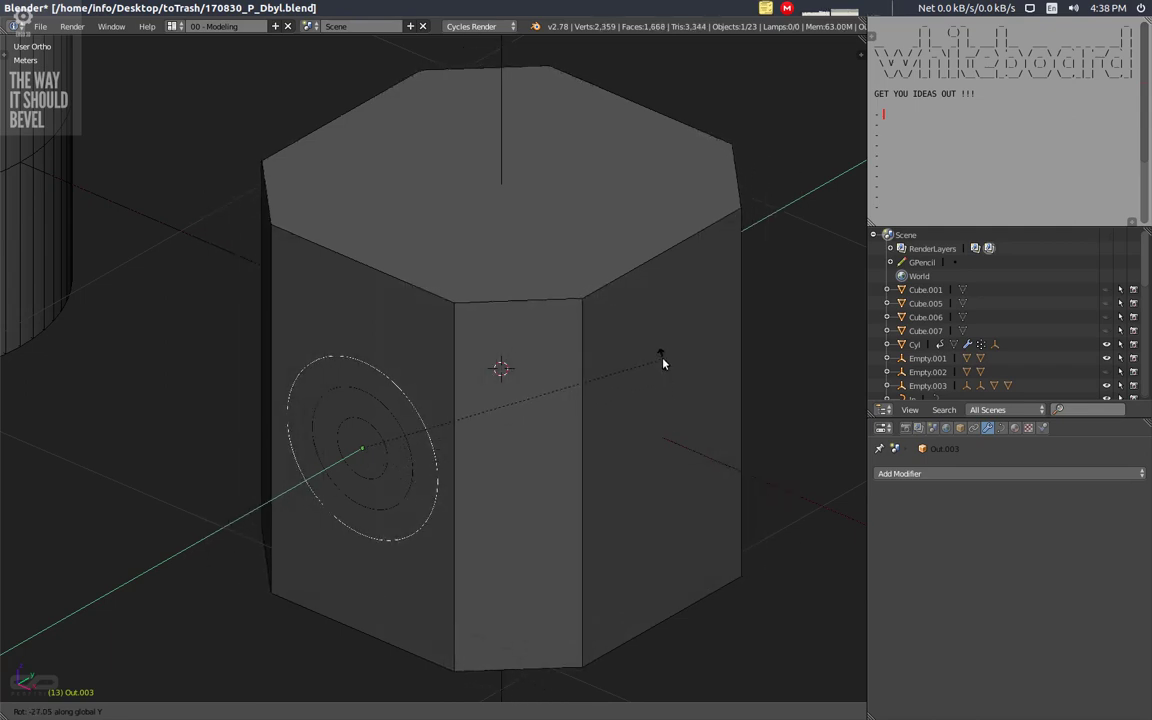
right_click(634, 448)
Rotate the outer ring control about the global Y axis with reflective material shading on, rounding the cube's vertical edges.
key(alt+z)
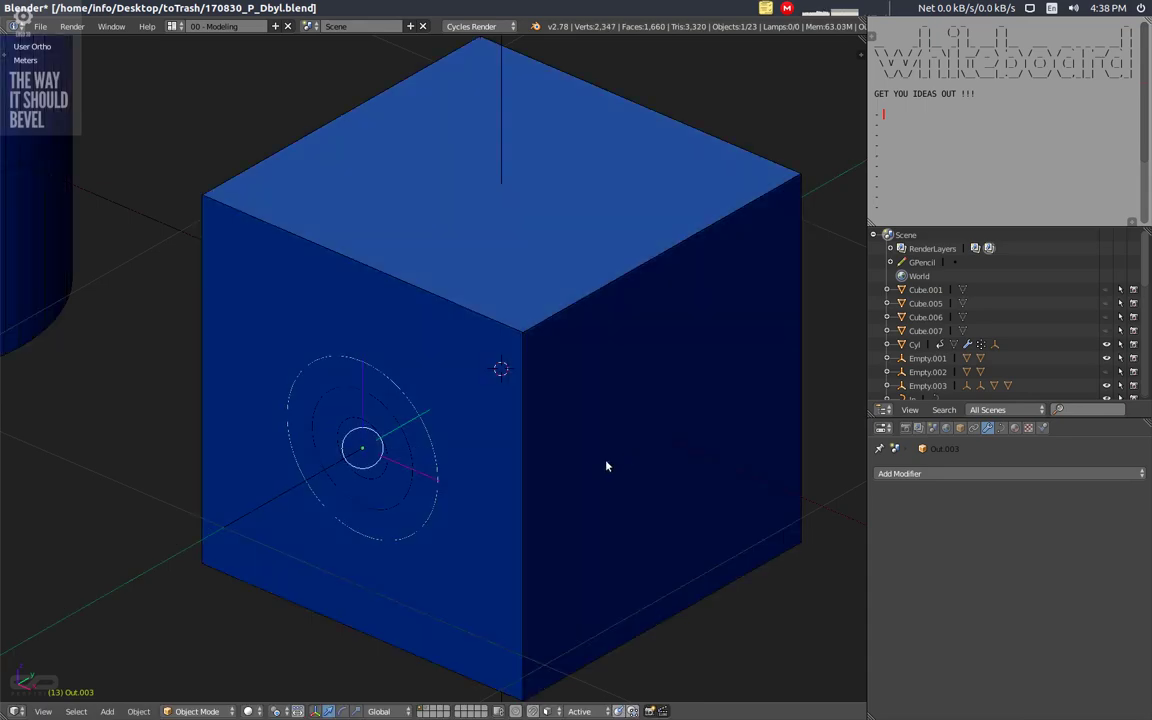
middle_drag(566, 472, 650, 403)
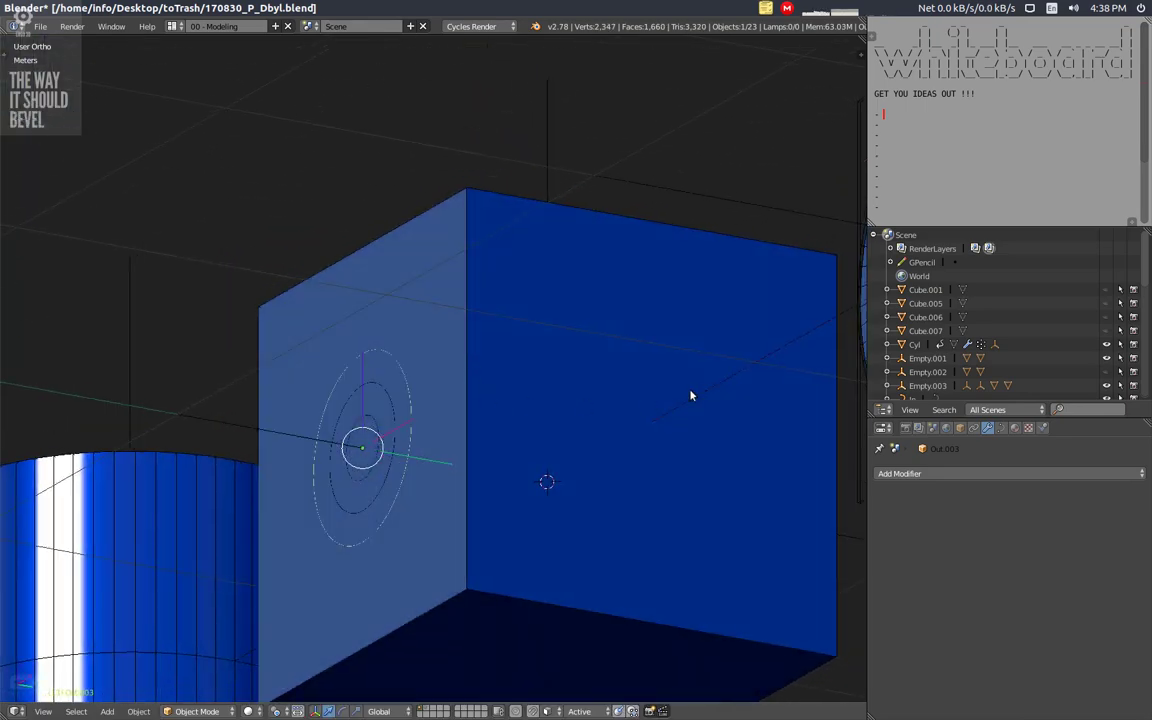
key(r)
key(y)
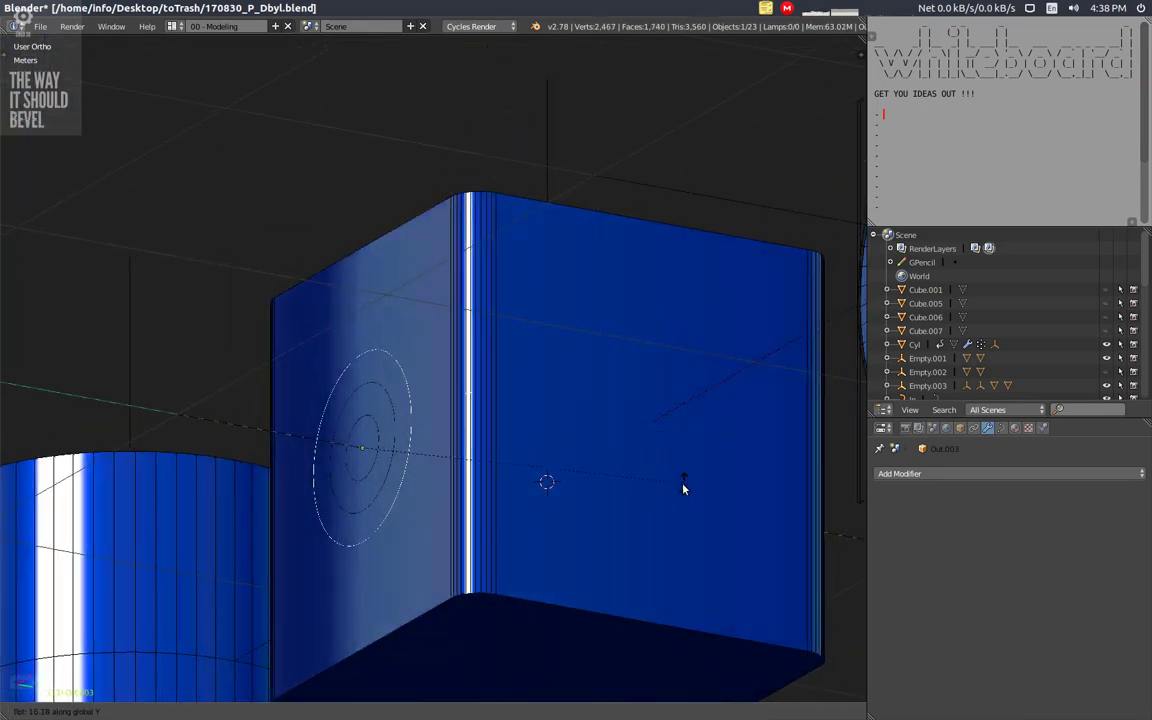
click(676, 537)
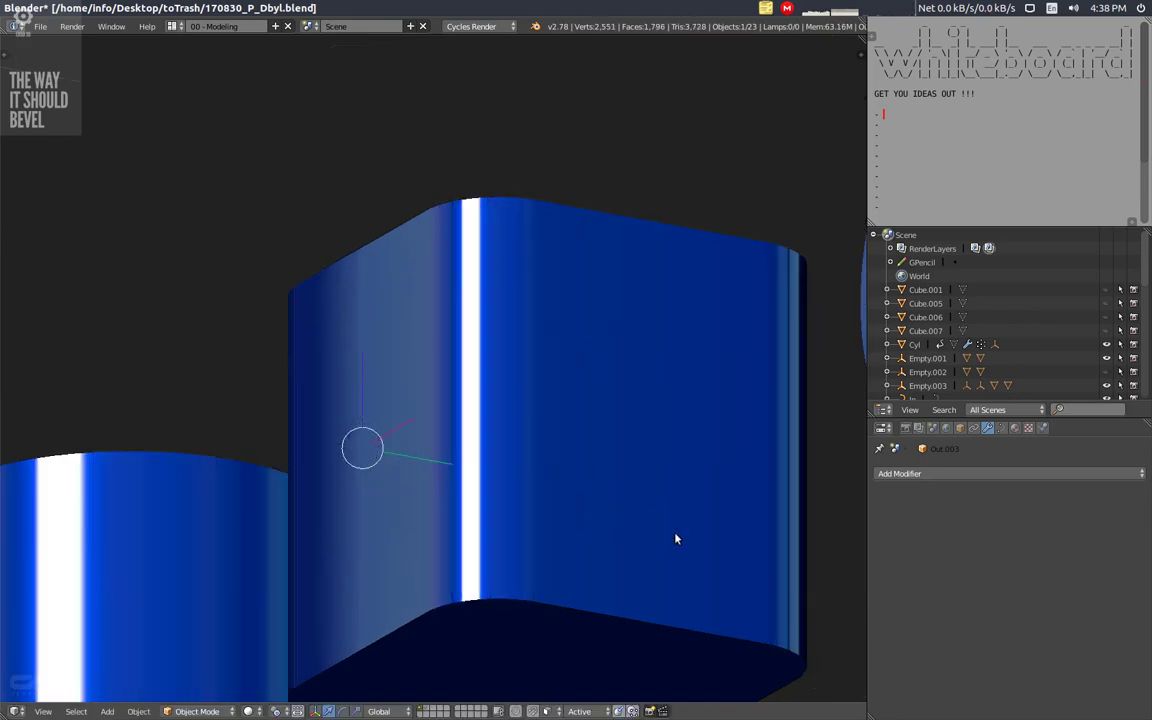
Rotate the outer ring about the global Y axis again to narrow the bevel on the vertical edges.
key(r)
key(y)
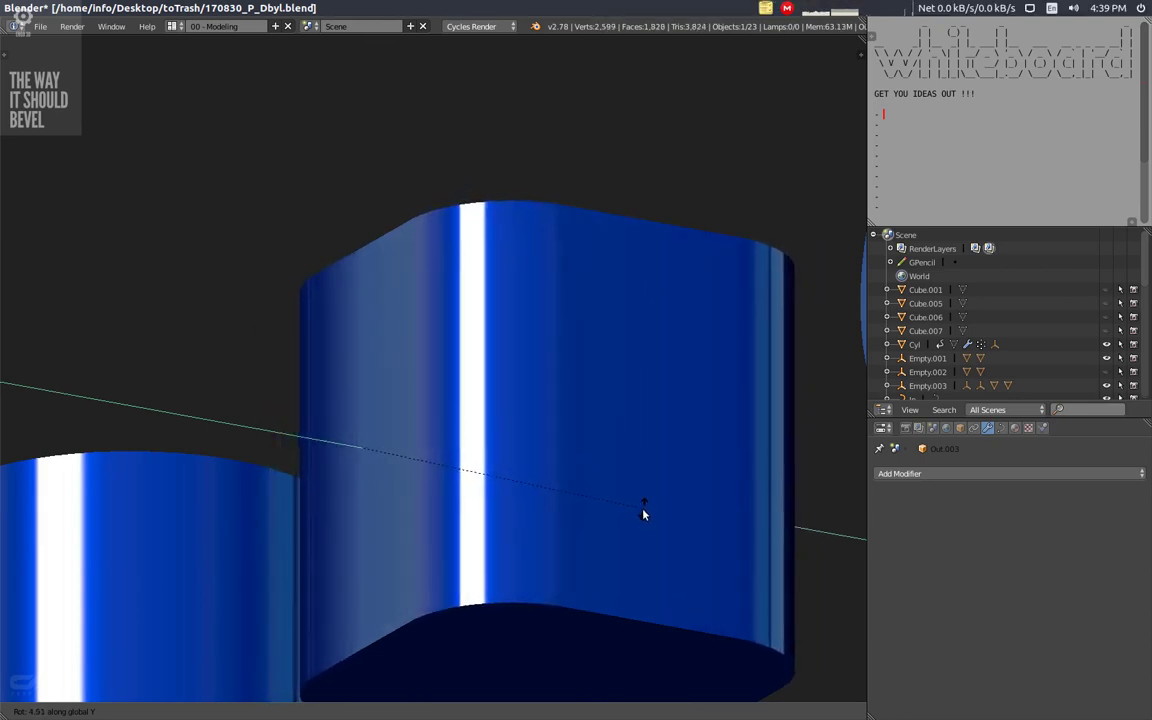
click(634, 390)
Rotate the outer ring about the global Y axis to widen the vertical bevel, checking its segments close up at the corner.
middle_drag(520, 262, 527, 326)
key(alt+shift+z)
ctrl+middle_drag(514, 398, 528, 342)
scroll(522, 357, up, 6)
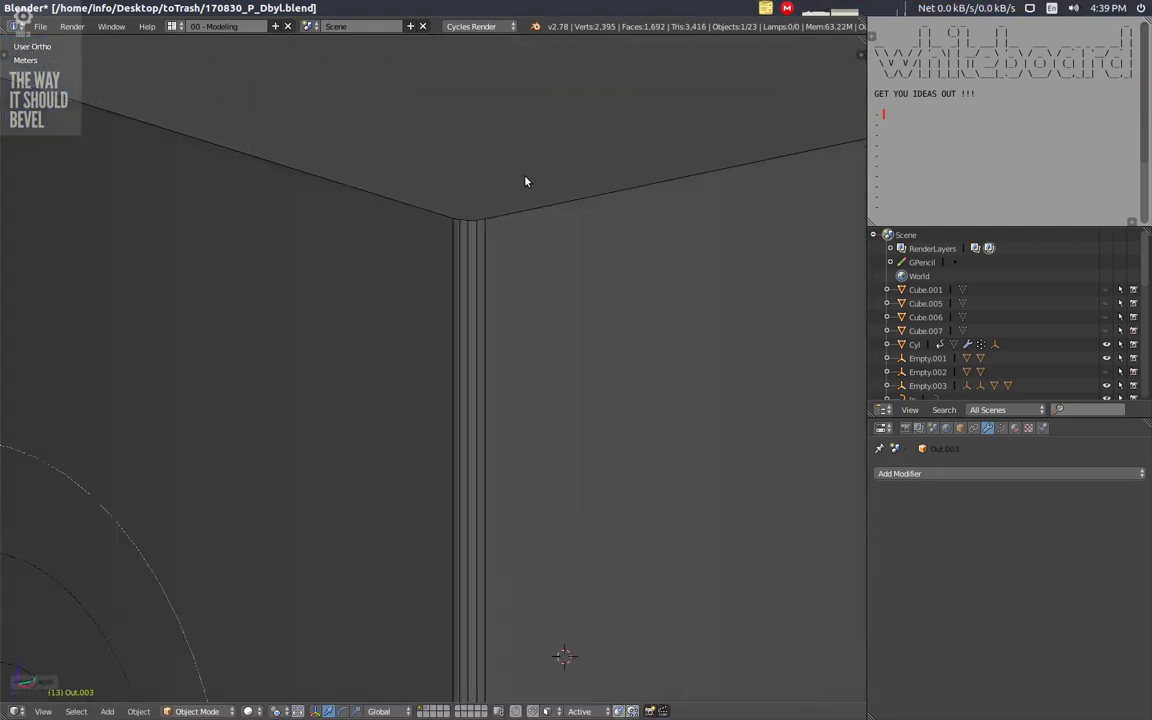
scroll(520, 230, up, 2)
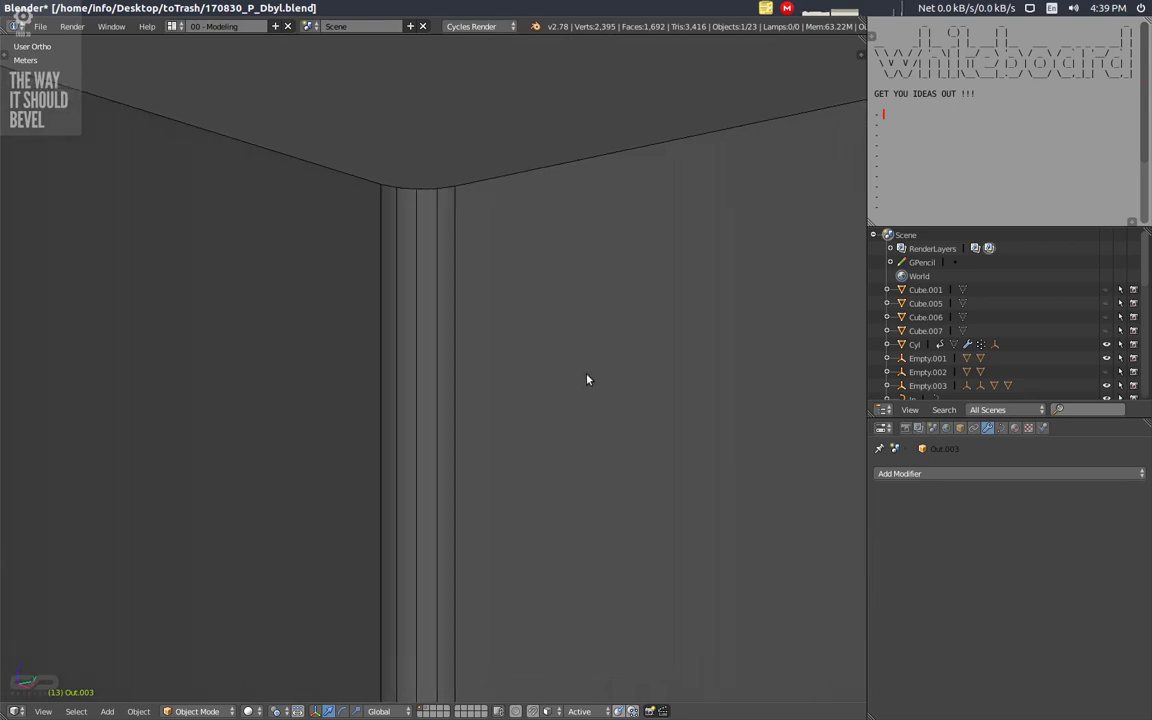
key(r)
key(y)
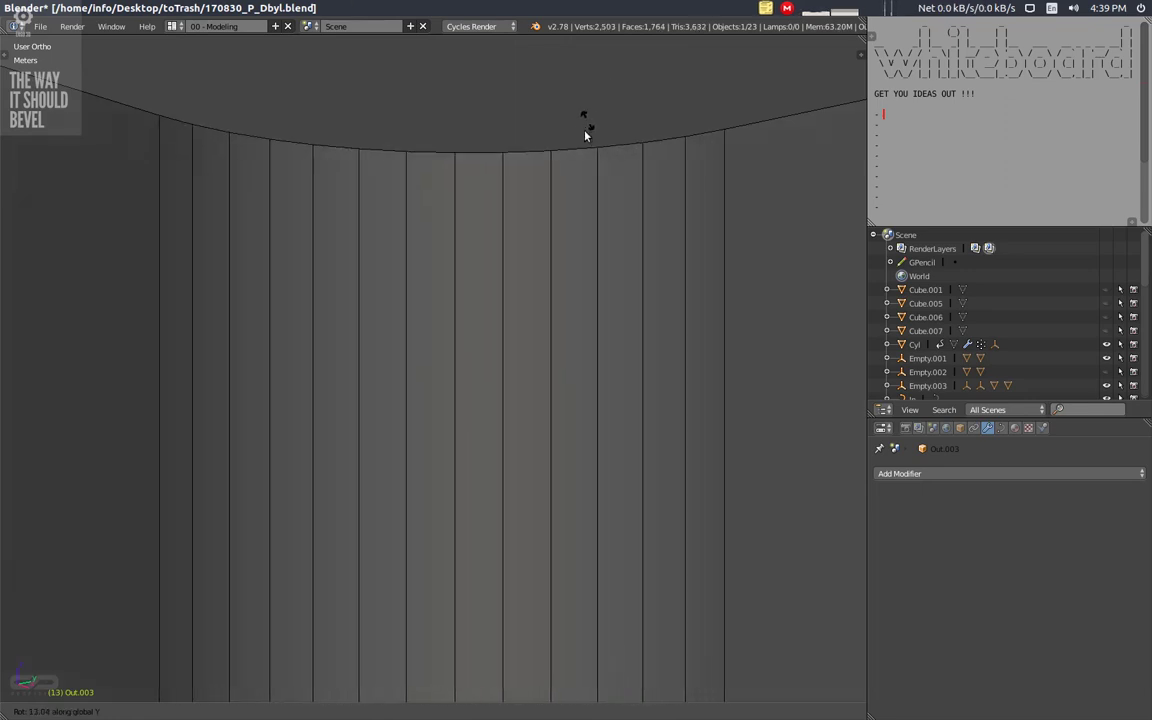
click(508, 327)
mouse_move(406, 113)
ctrl+middle_down()
mouse_move(437, 333)
mouse_move(414, 270)
ctrl+middle_up()
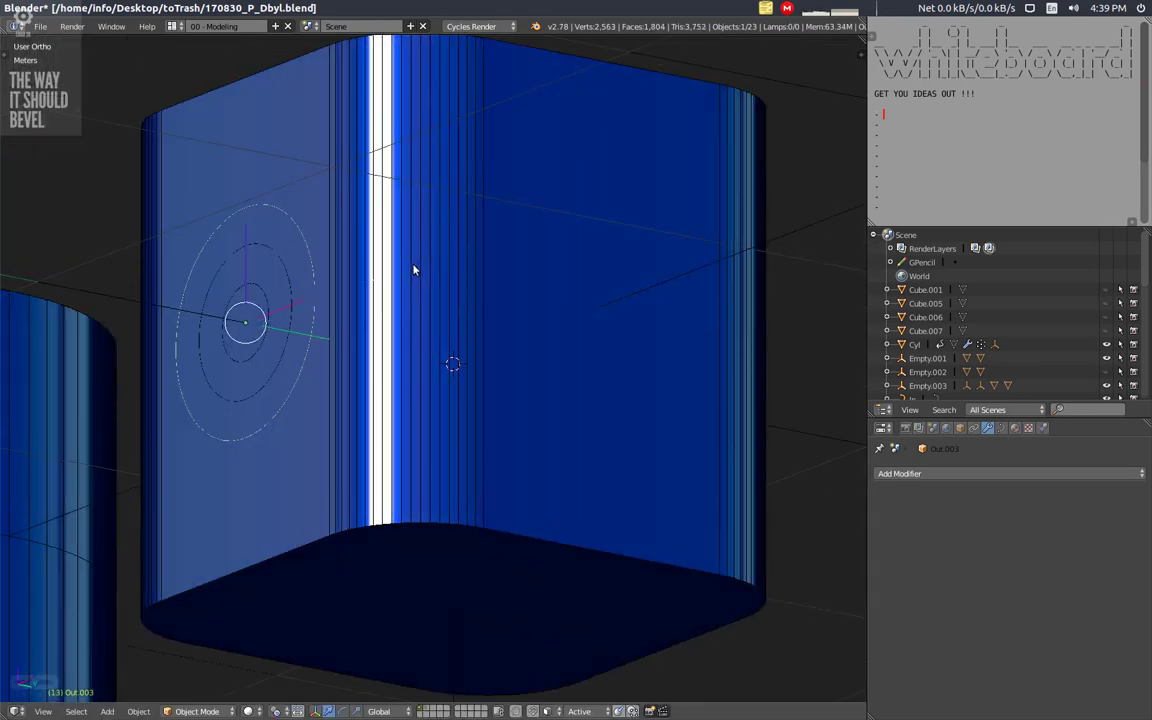
key(alt+shift+z)
Select the middle ring control on the cube and switch off the reflective material shading.
middle_drag(384, 195, 319, 283)
right_click(261, 272)
right_click(262, 266)
shift+middle_drag(321, 214, 456, 354)
middle_drag(712, 352, 702, 355)
key(alt+z)
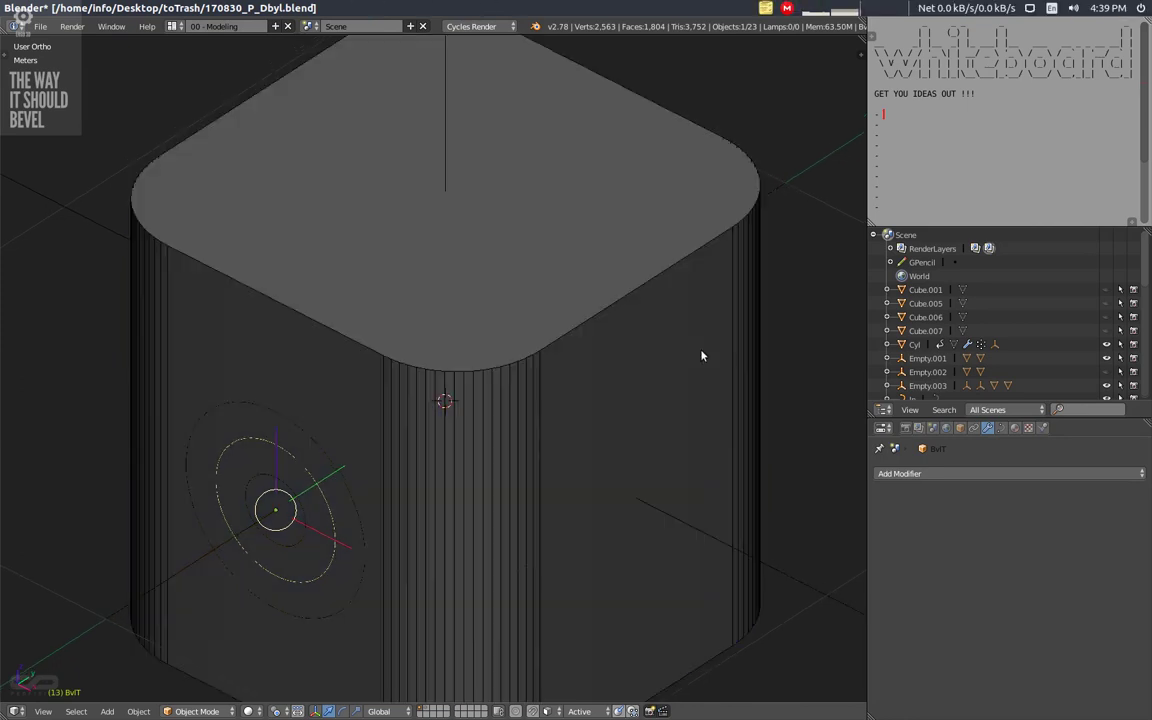
Enter Edit Mode on the bevelled cube and, in edge select mode, select the two adjoining top edges along one side.
key(Tab)
key(Tab)
right_click(638, 365)
key(Tab)
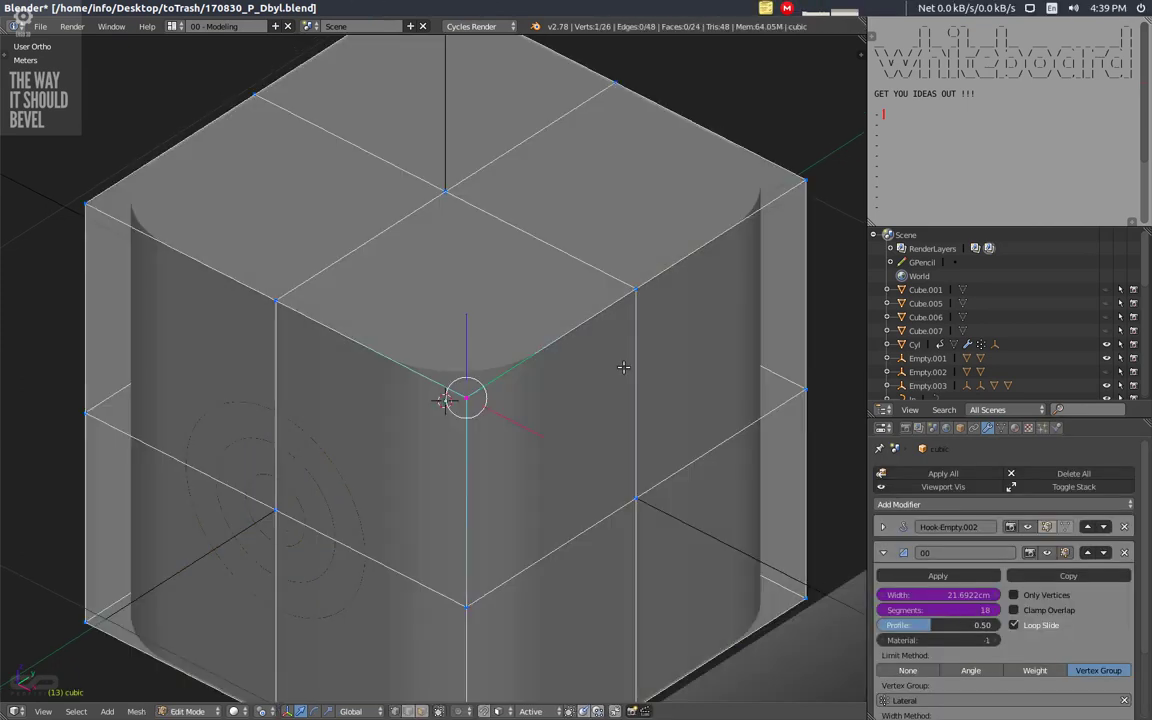
key(2)
right_click(566, 326)
shift+right_click(687, 248)
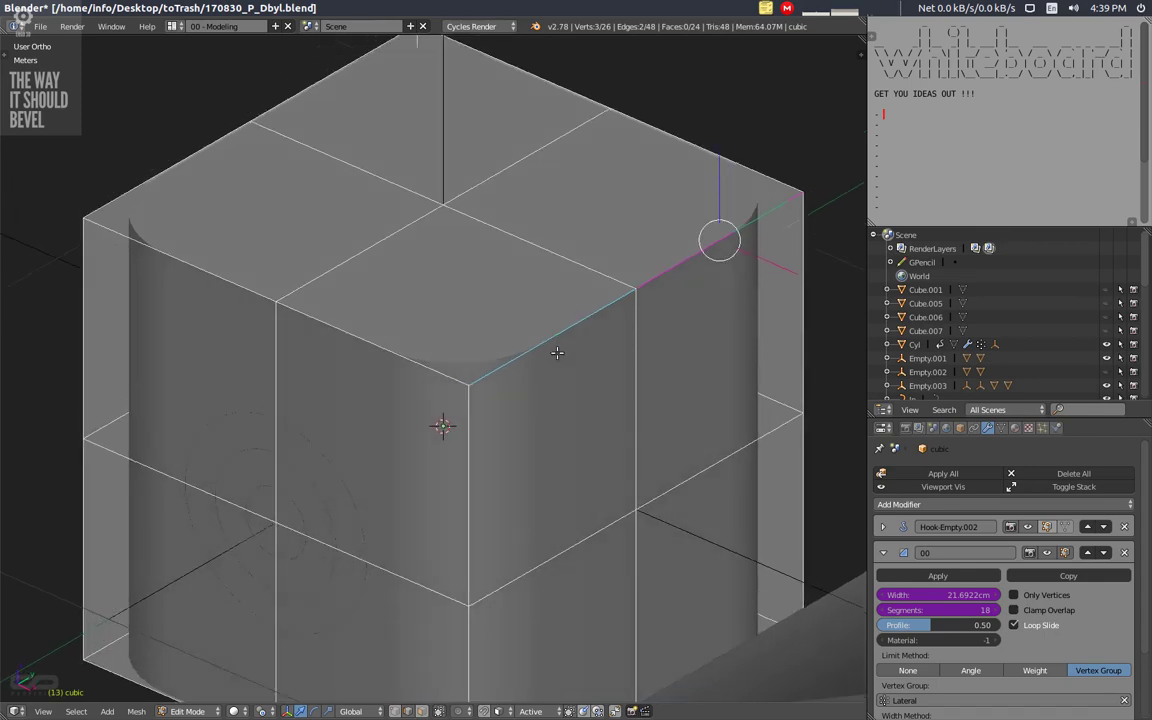
Compare the cube's bevelled result in Object Mode with its subdivided base mesh in Edit Mode, ending in Object Mode.
key(Tab)
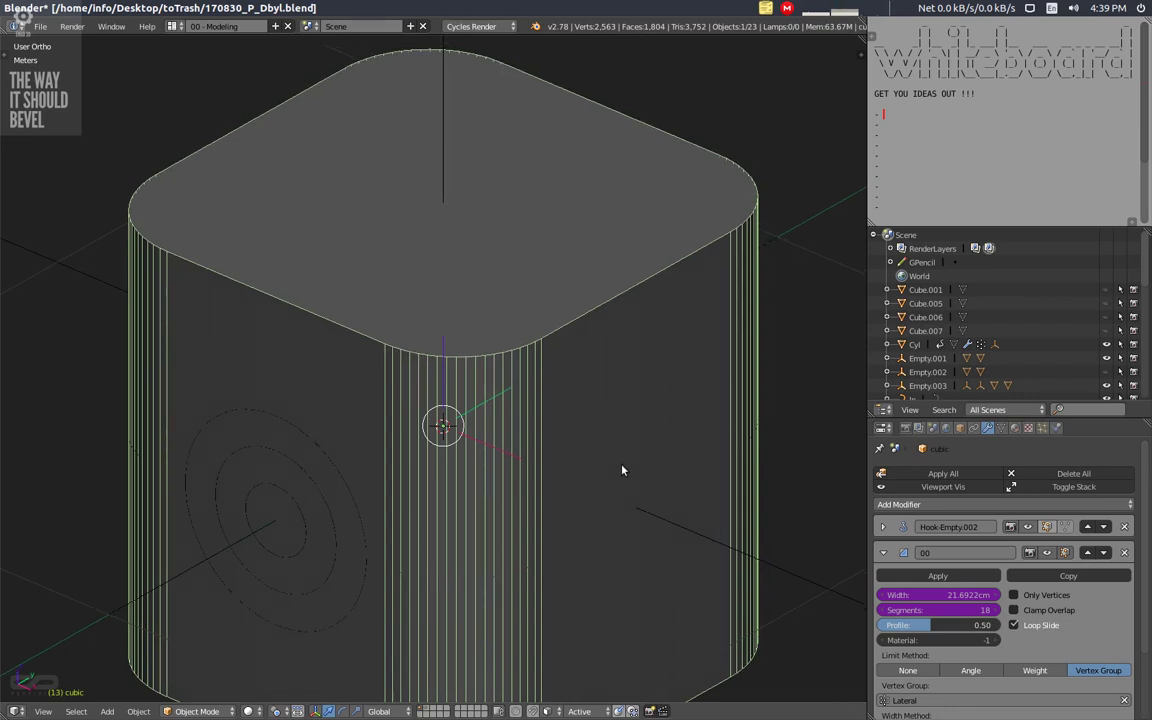
key(Tab)
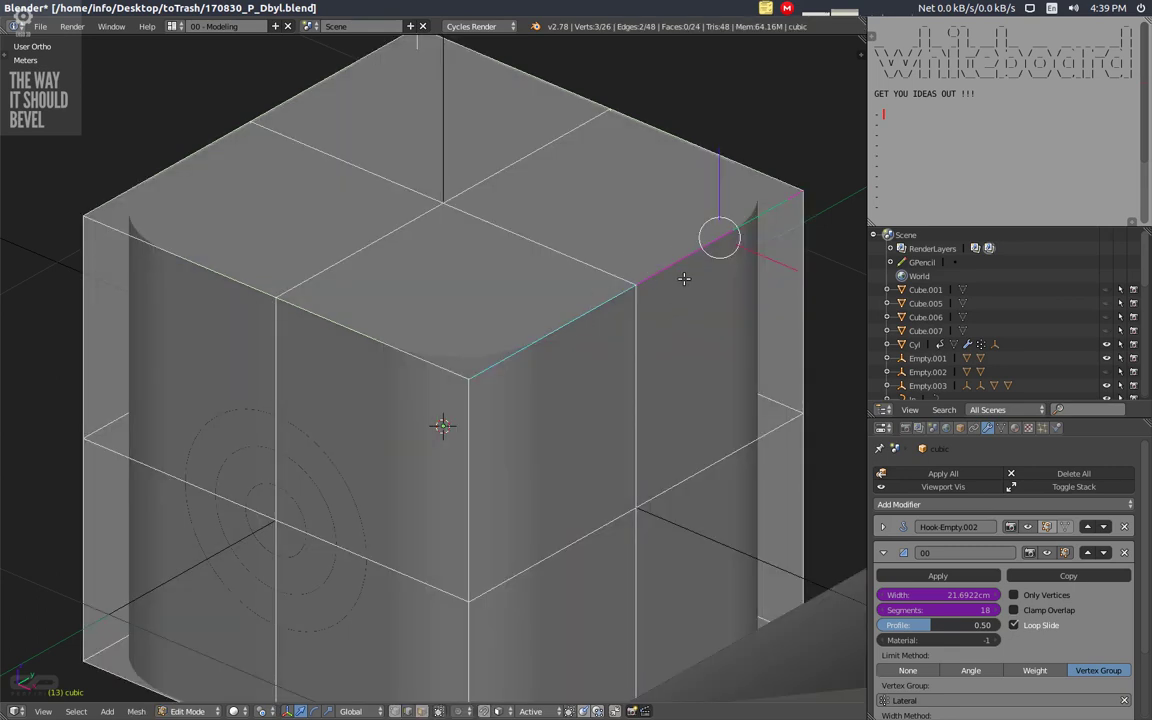
middle_drag(658, 270, 655, 271)
middle_drag(597, 323, 612, 320)
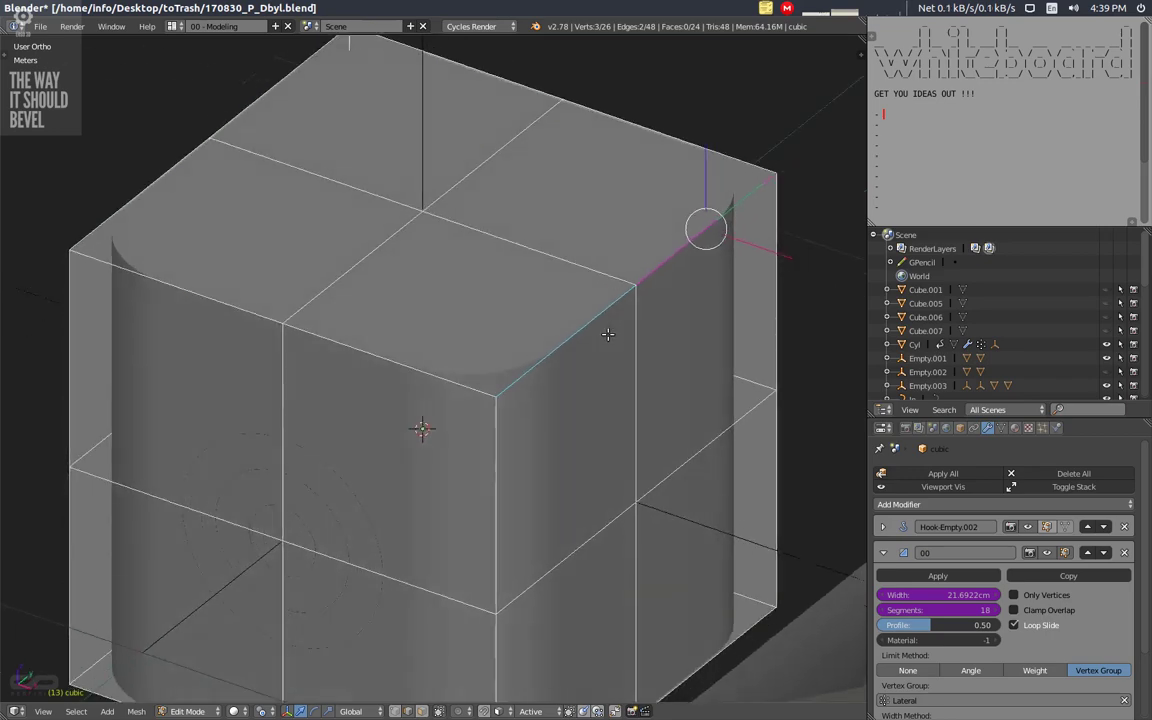
key(Tab)
Select the middle ring control on the side of the cube.
scroll(607, 321, down, 2)
middle_drag(445, 405, 452, 418)
right_click(362, 387)
right_click(365, 404)
right_click(366, 390)
key(g)
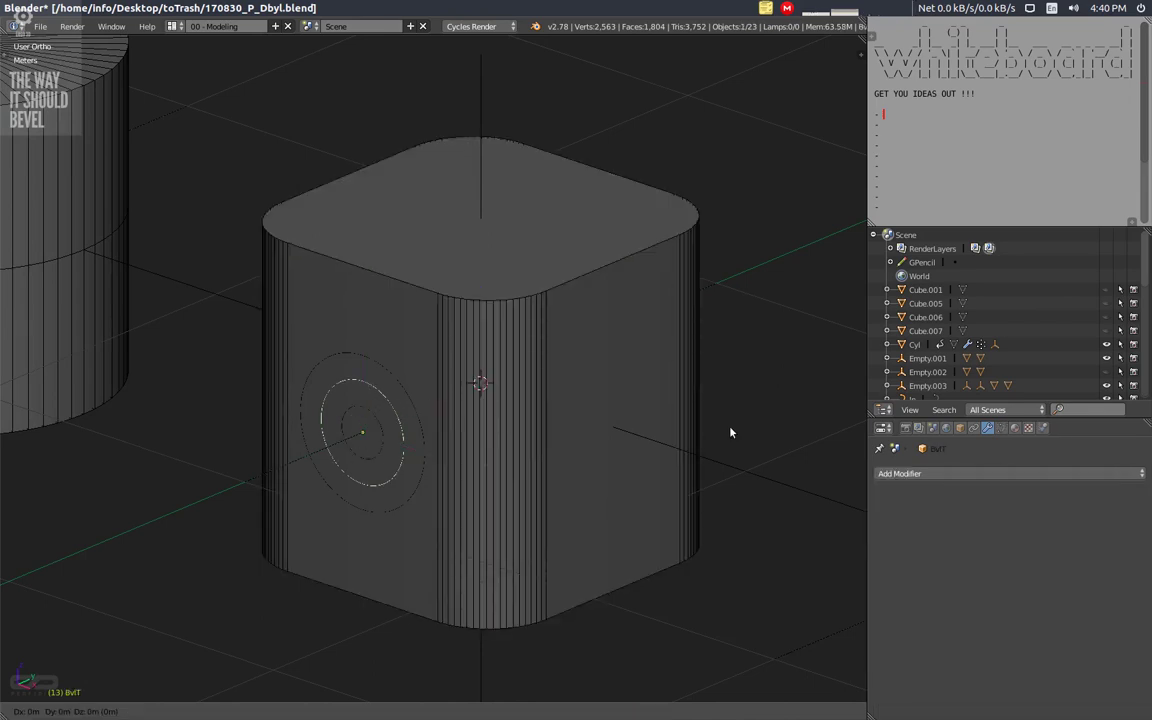
key(y)
right_click(727, 451)
Rotate the middle ring control about the global Y axis to bevel the cube's top and bottom edges.
key(g)
key(r)
key(y)
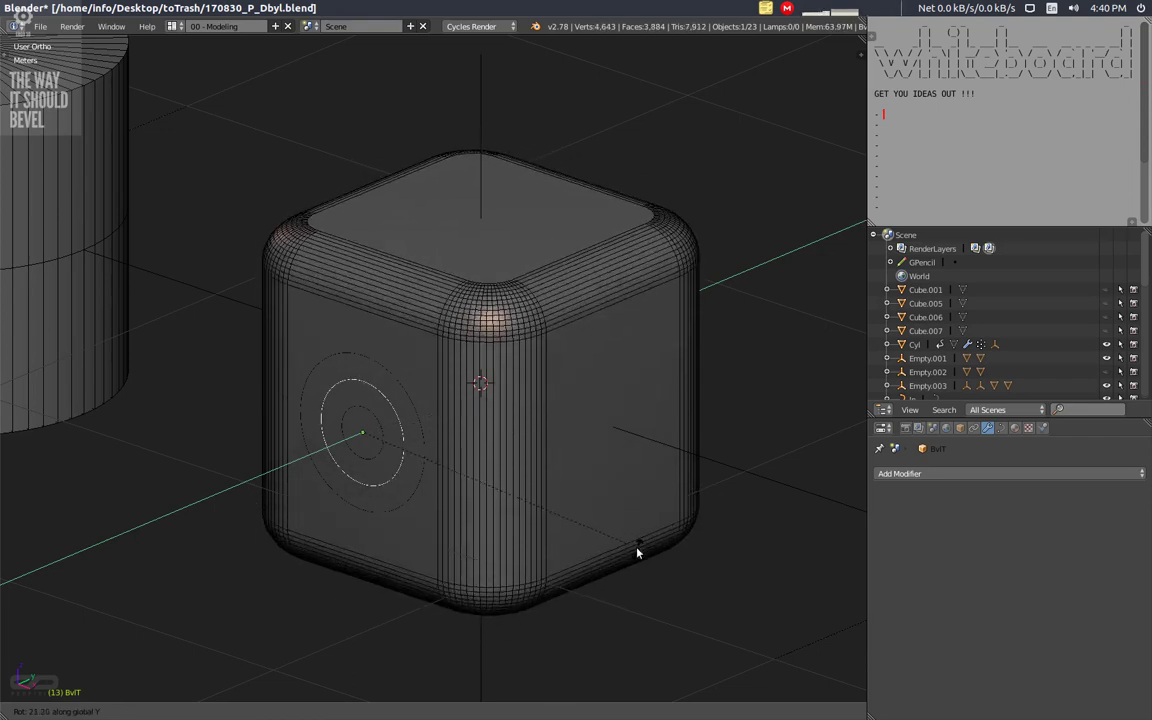
click(637, 553)
Examine the corner where the cube's bevels meet, and select the cube to review its Bevel modifier's Width and Segments.
middle_drag(606, 530, 597, 515)
scroll(556, 395, up, 1)
middle_drag(548, 373, 568, 386)
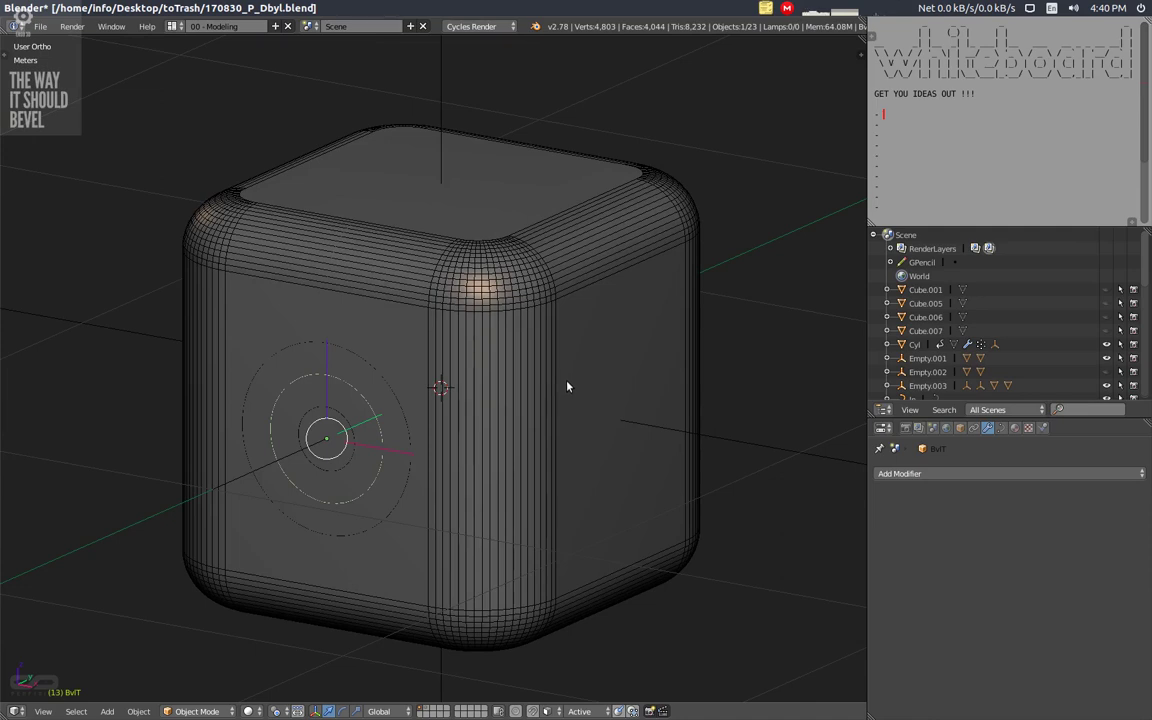
middle_drag(567, 386, 541, 405)
scroll(541, 405, up, 6)
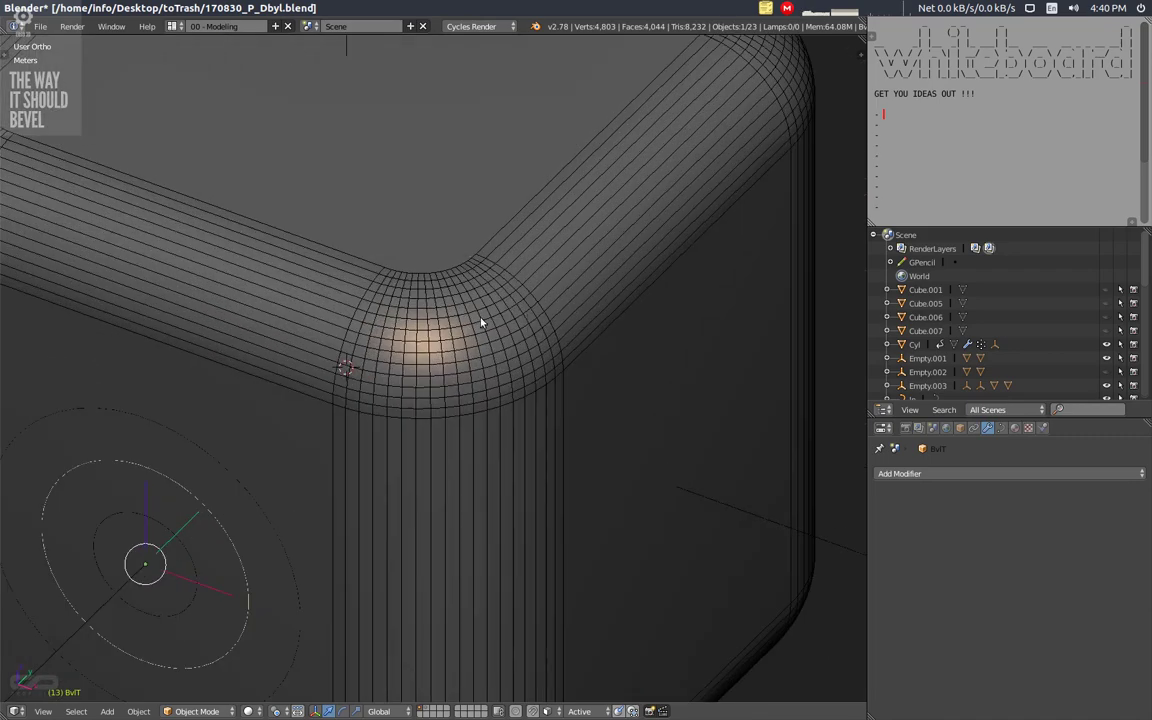
middle_drag(453, 362, 460, 287)
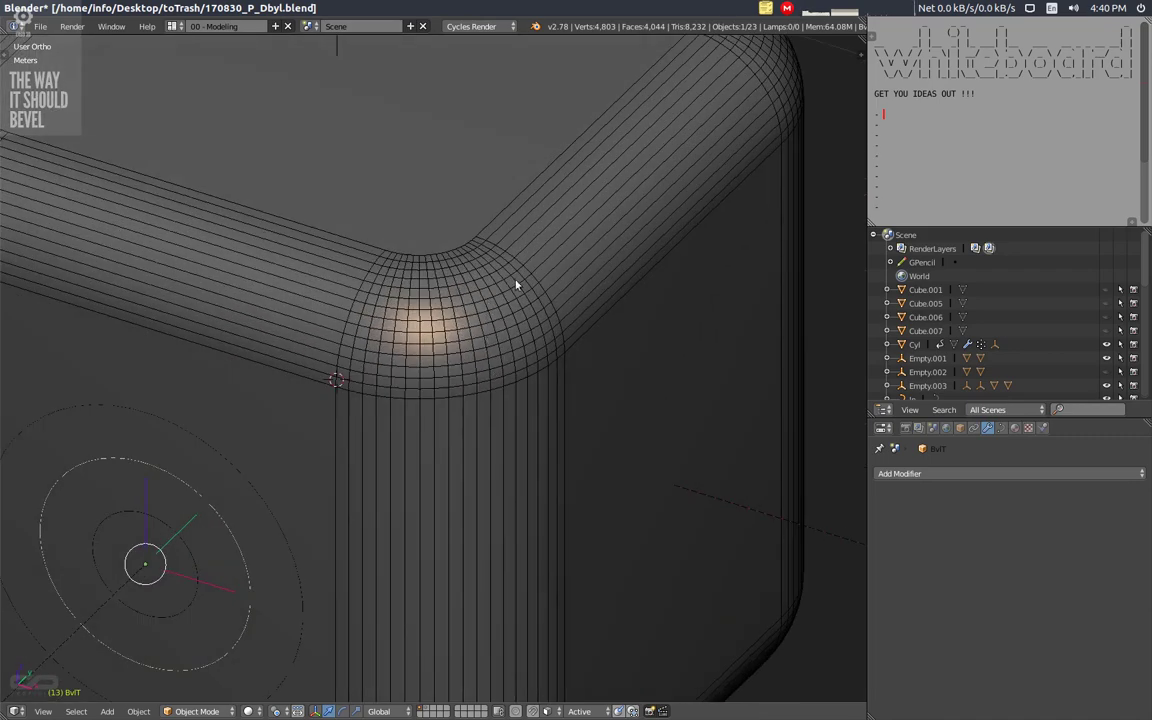
scroll(475, 265, down, 8)
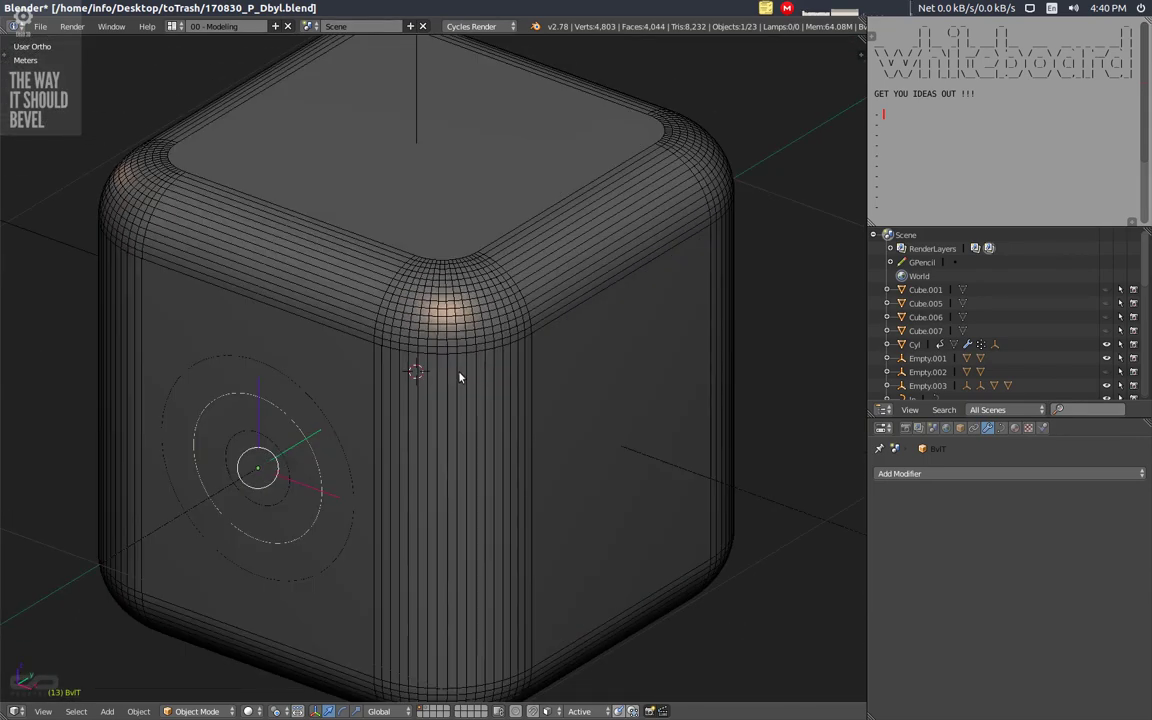
right_click(460, 377)
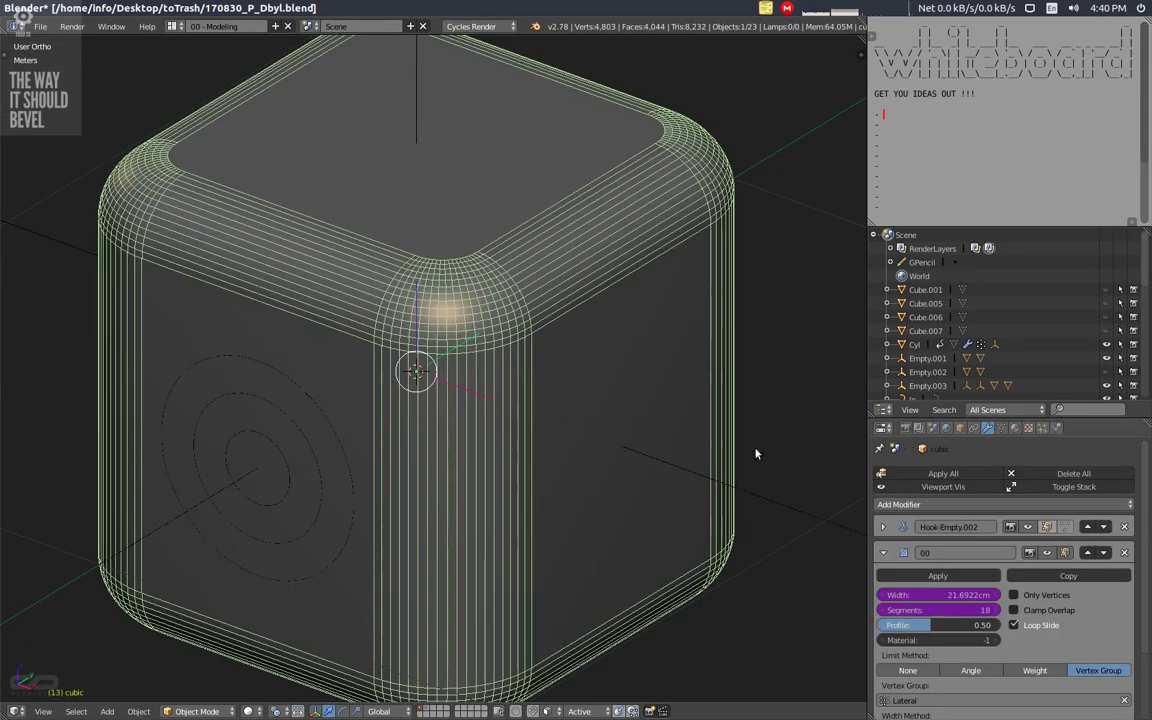
middle_drag(482, 332, 430, 336)
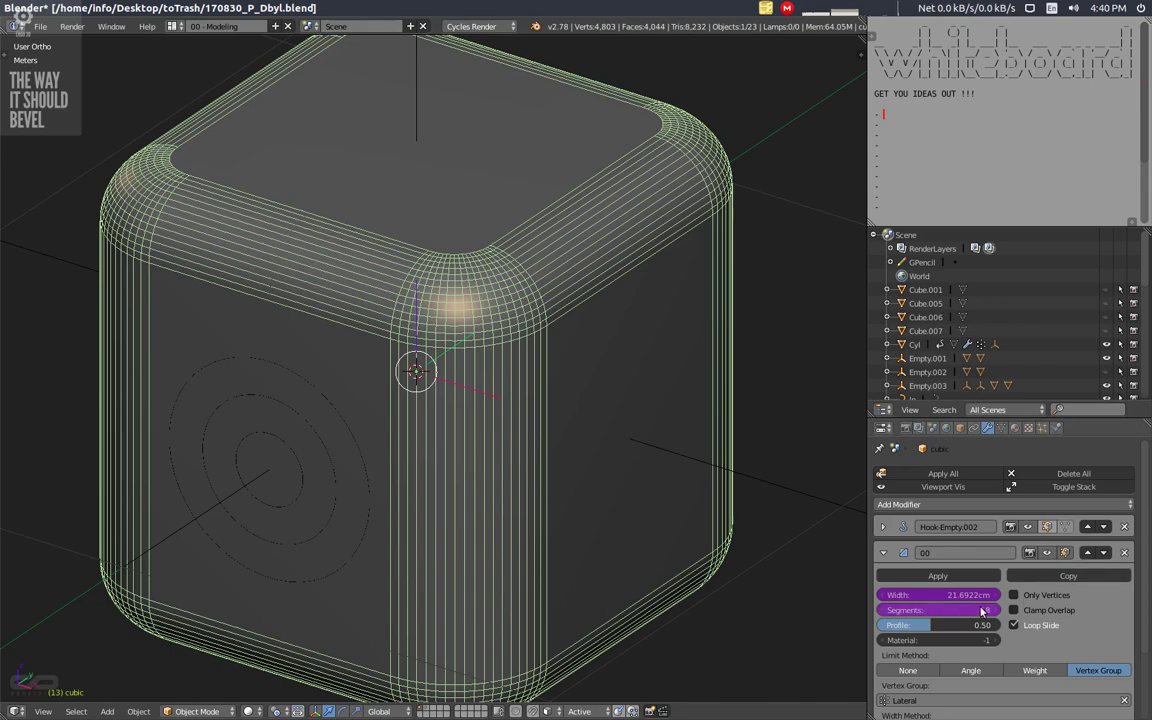
middle_drag(519, 465, 514, 465)
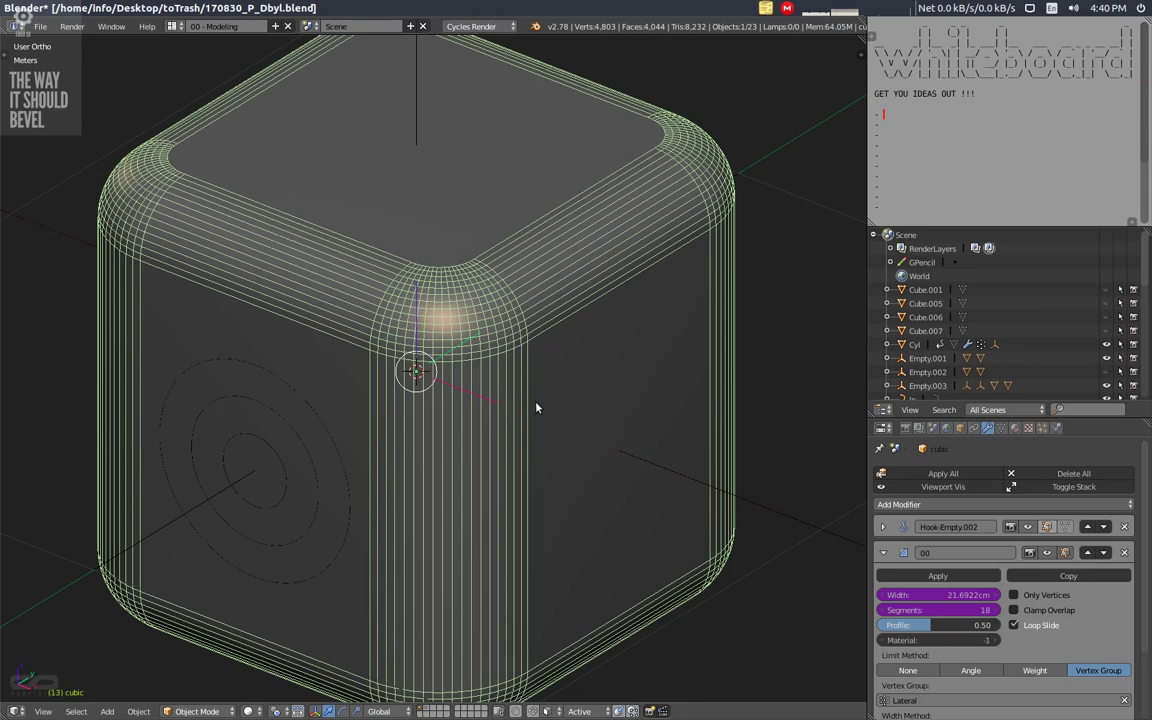
Try rotating the cylinder about the global Z axis to bevel its circular rims, and undo the rotation.
scroll(530, 390, down, 3)
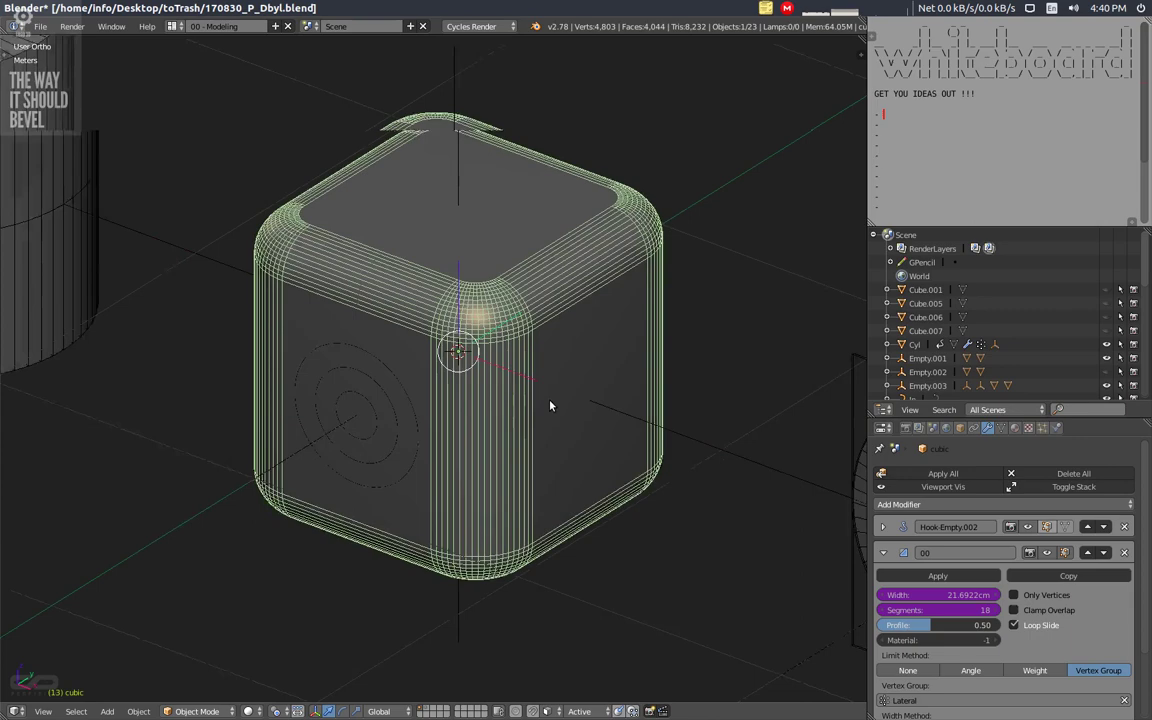
middle_drag(549, 405, 565, 447)
scroll(570, 475, down, 3)
right_click(255, 341)
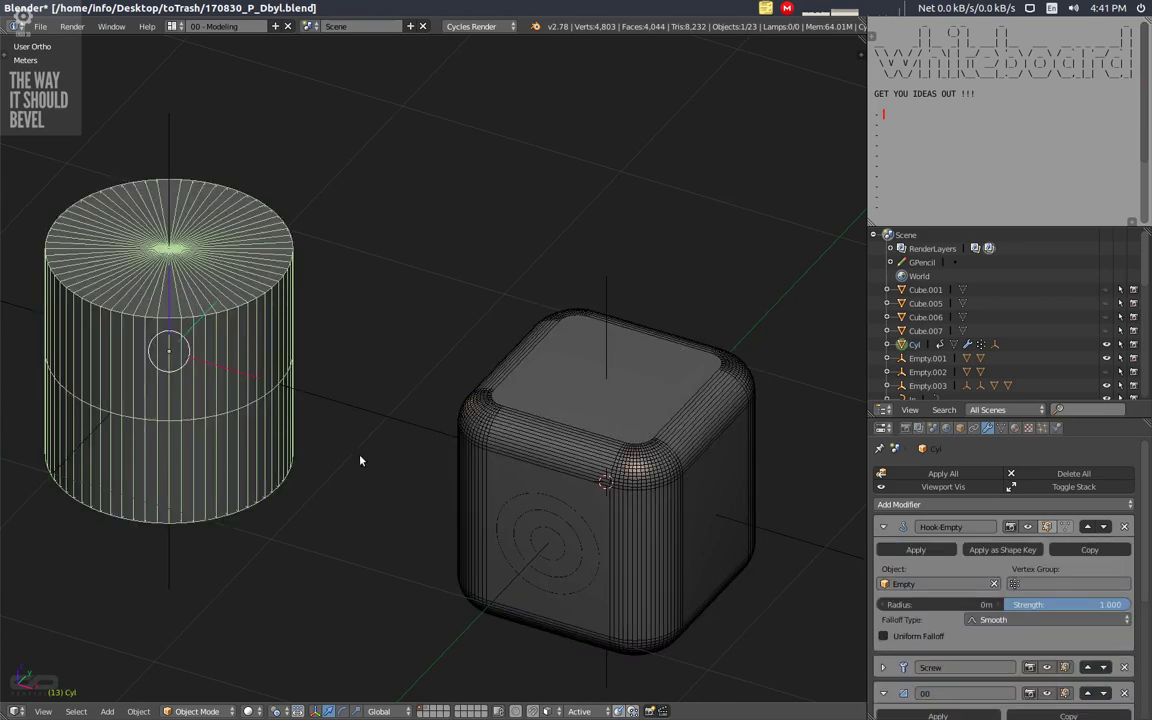
middle_drag(368, 463, 314, 418)
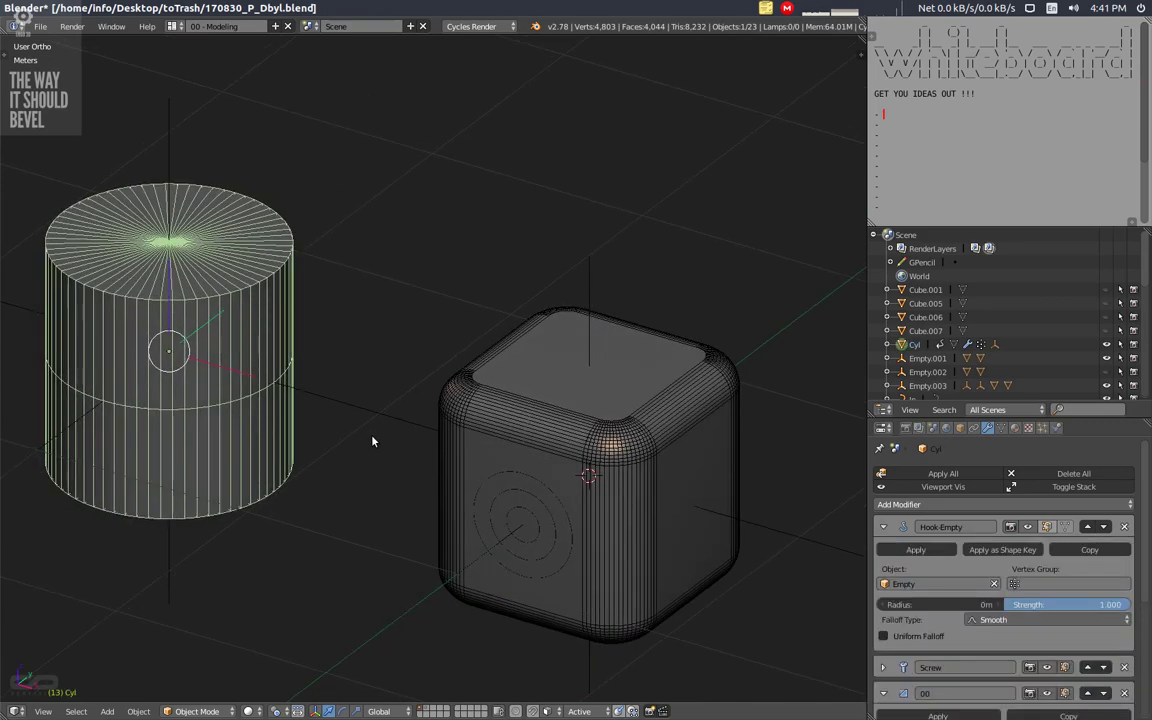
key(r)
key(z)
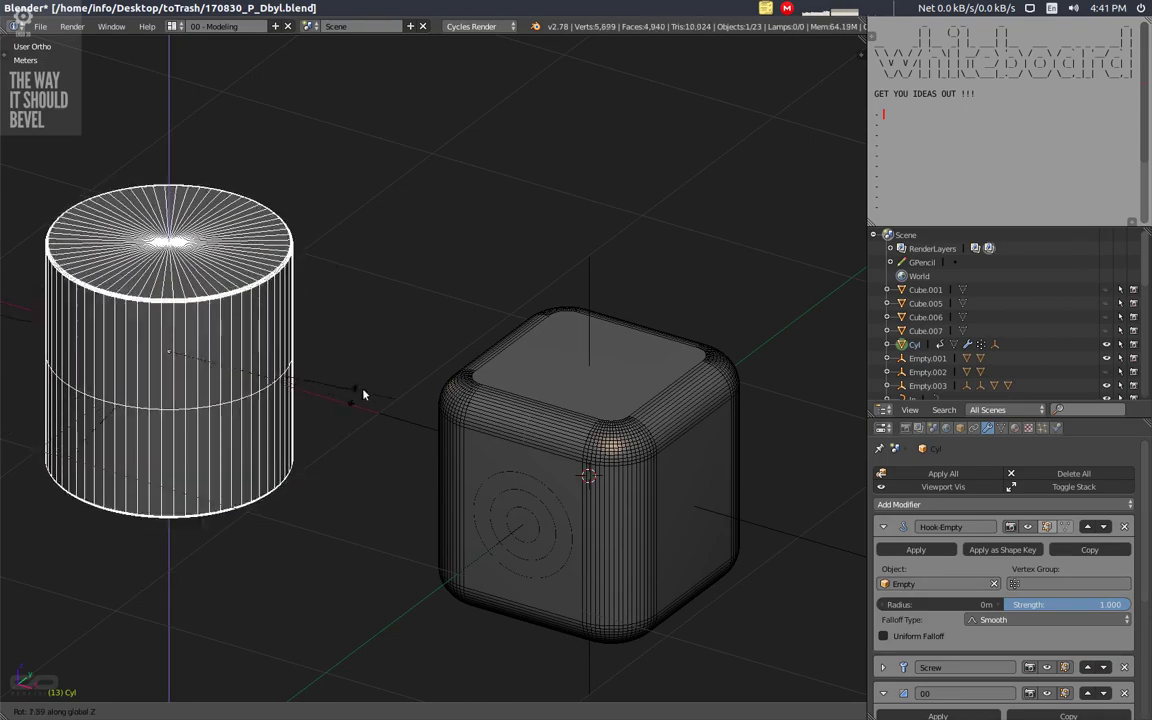
click(352, 389)
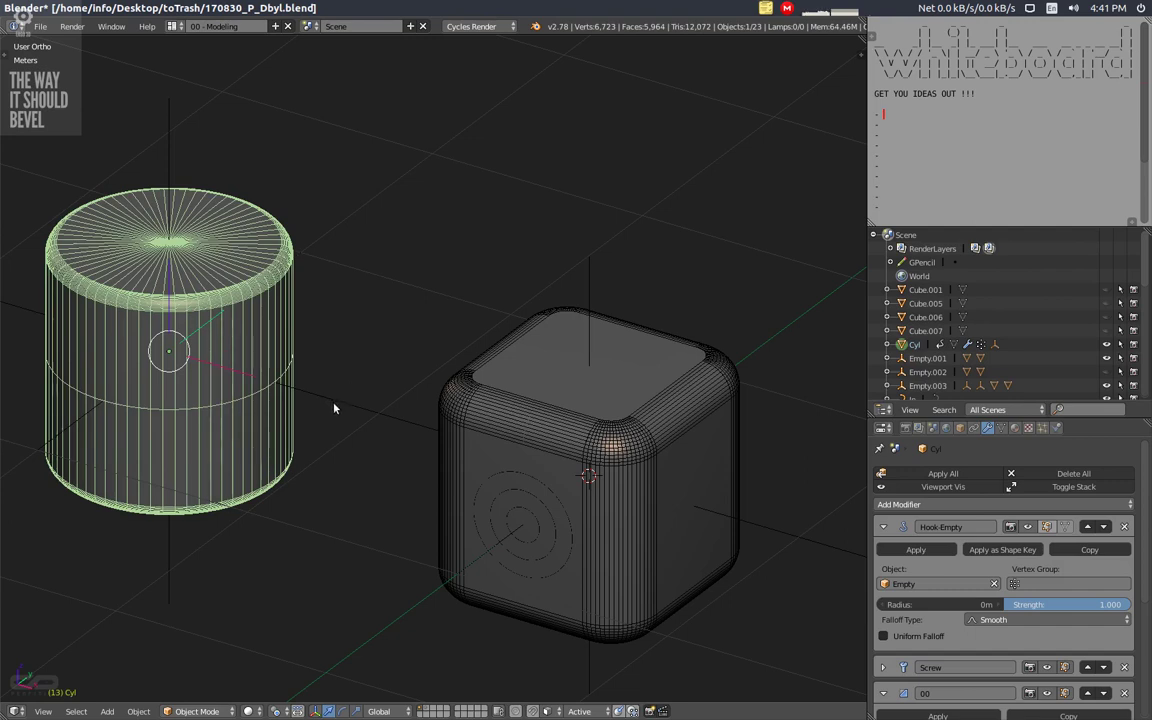
key(ctrl+z)
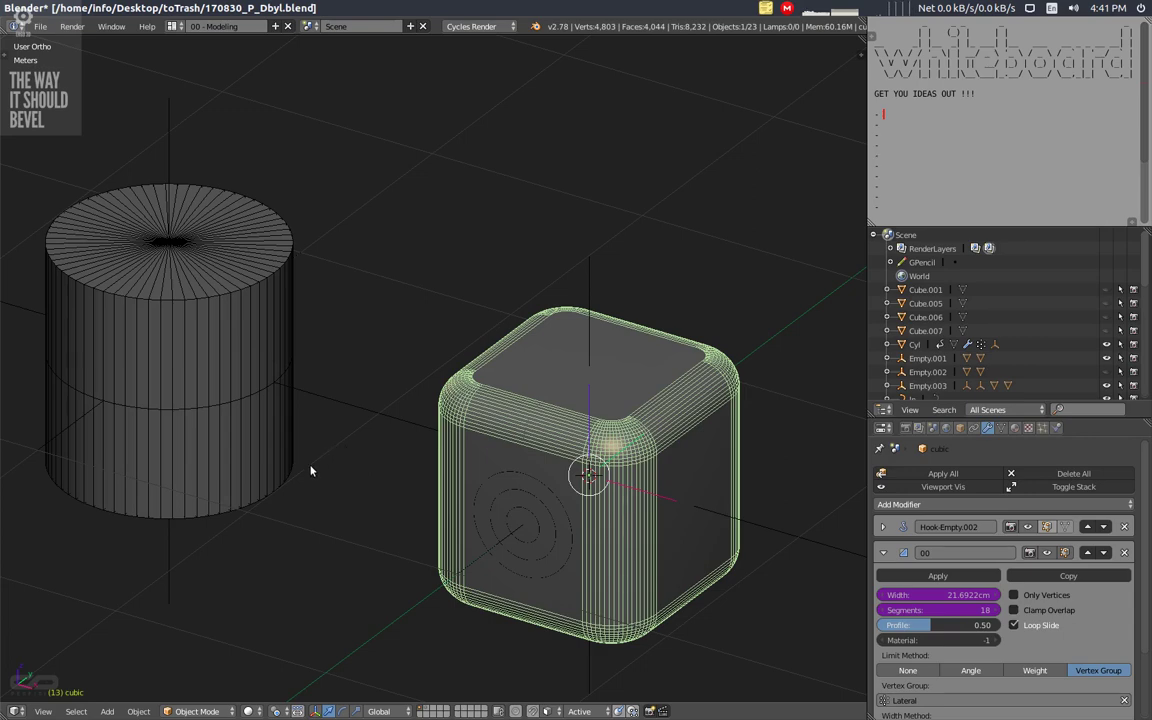
Switch to the layer holding the rounded box with cutouts and examine its bevelled edges and ring controls.
middle_drag(310, 470, 236, 412)
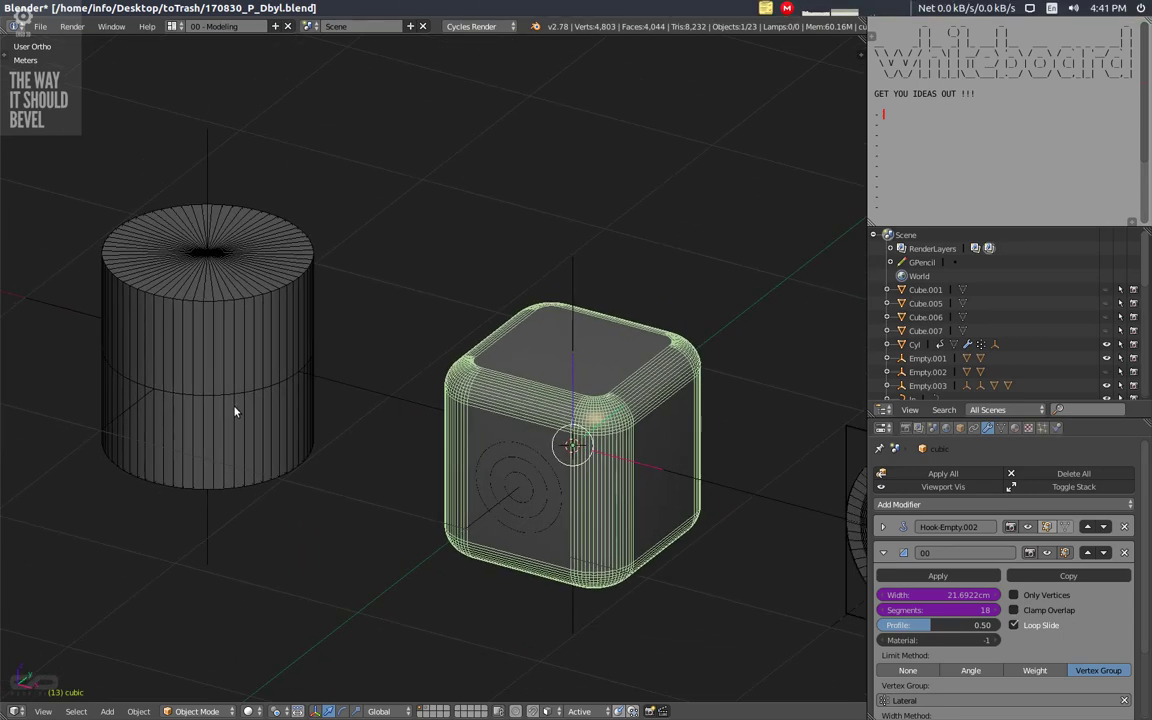
middle_drag(257, 432, 478, 393)
scroll(472, 357, up, 3)
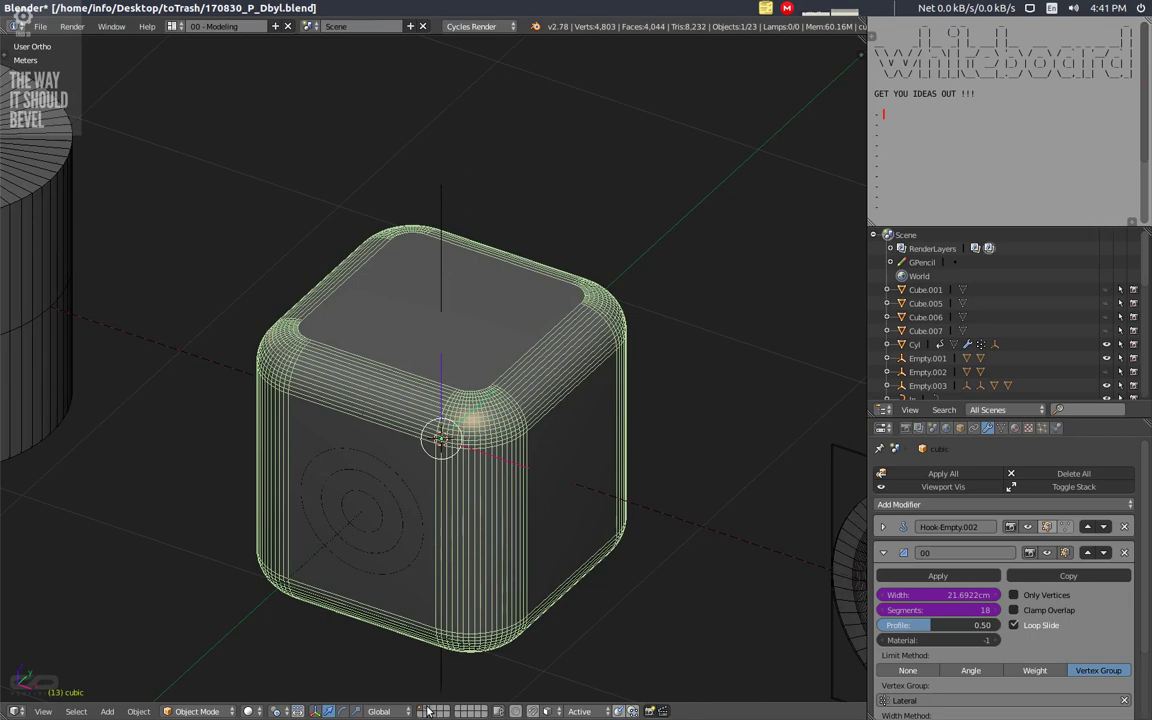
key(KP_Divide)
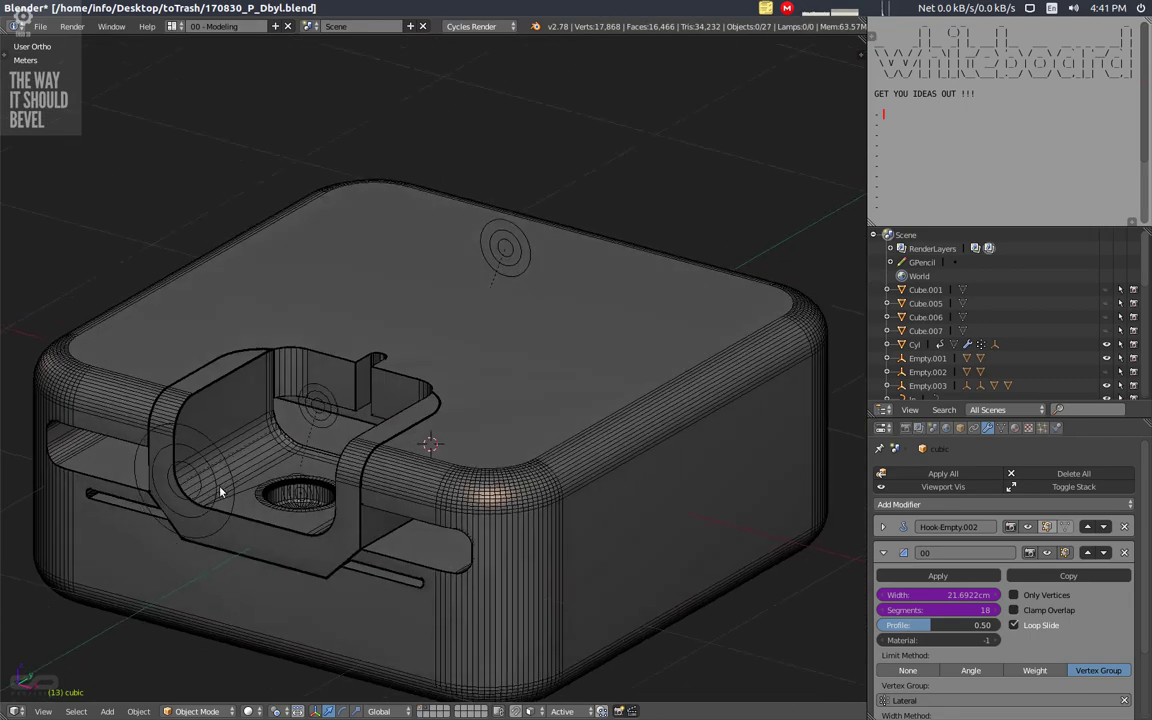
scroll(221, 491, up, 2)
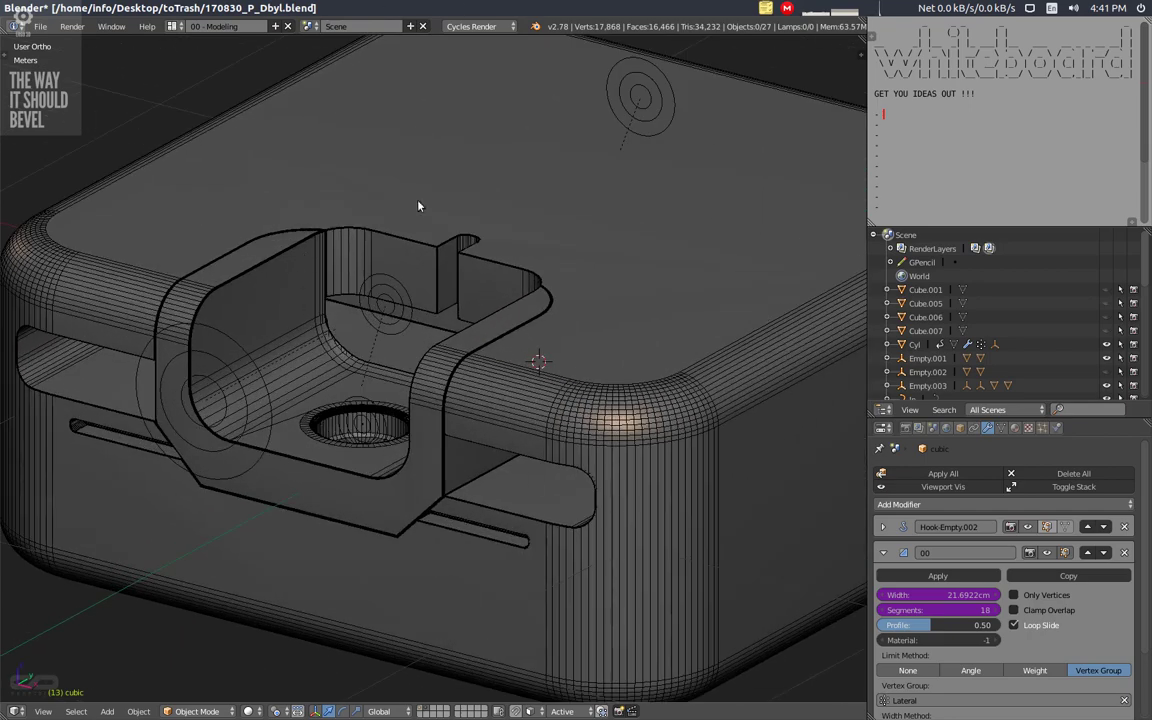
middle_drag(391, 496, 450, 489)
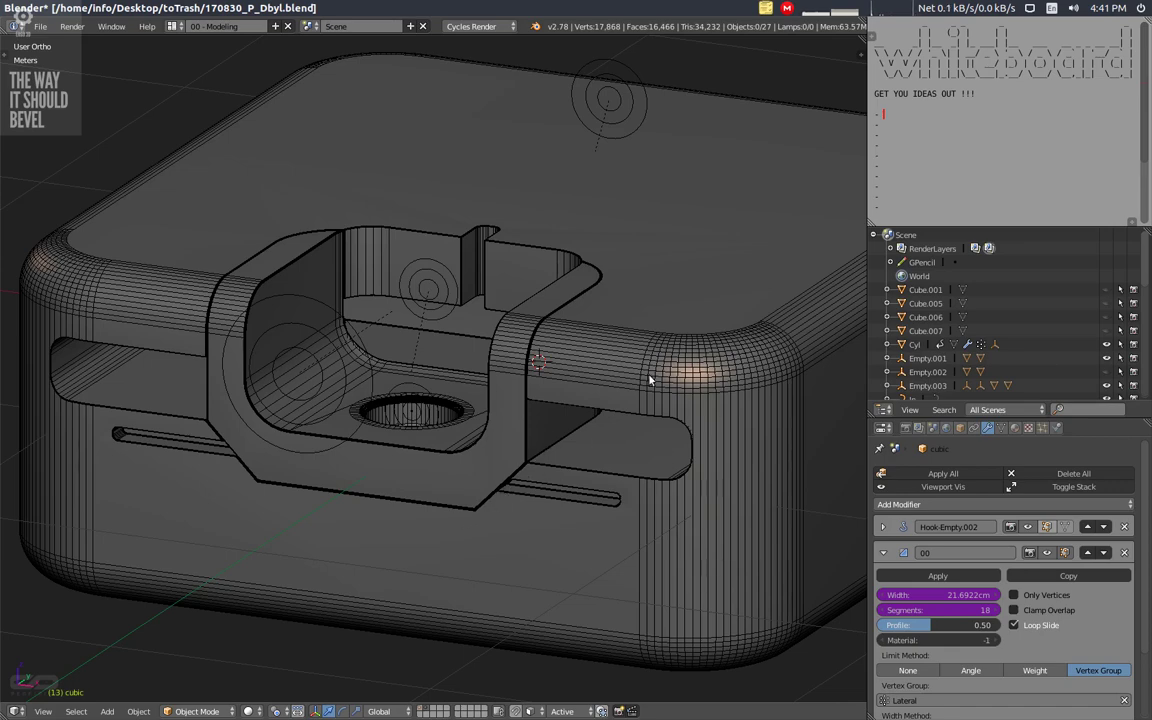
middle_drag(588, 334, 395, 342)
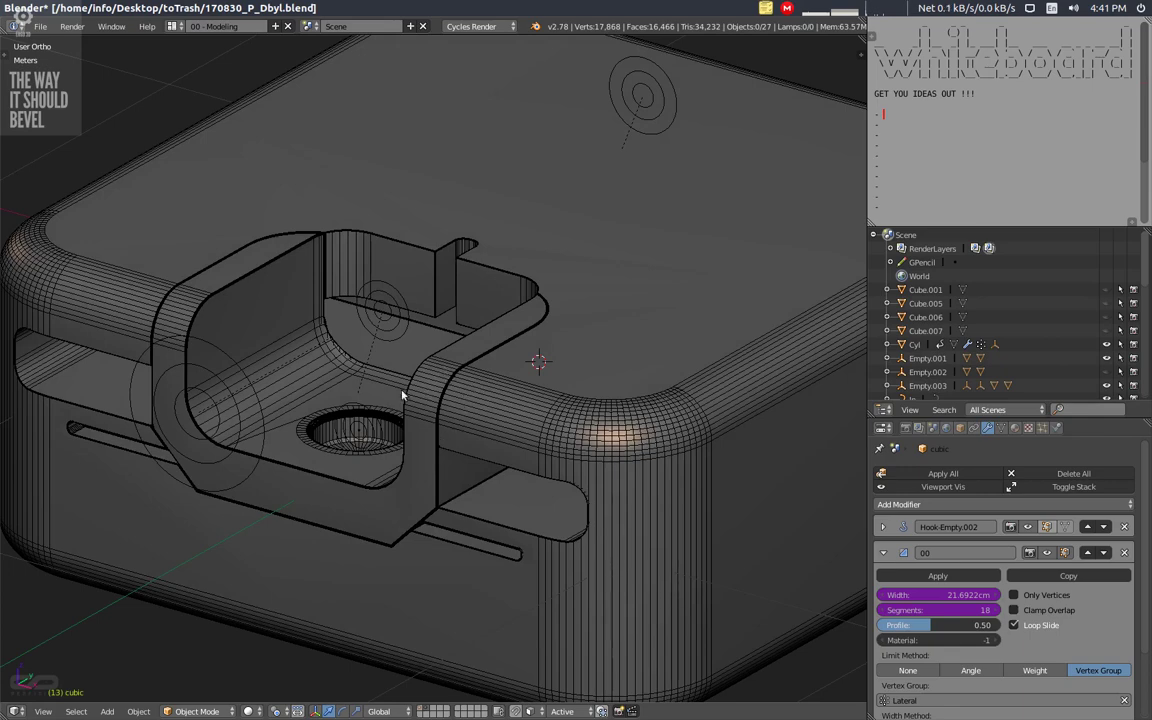
middle_drag(420, 405, 505, 380)
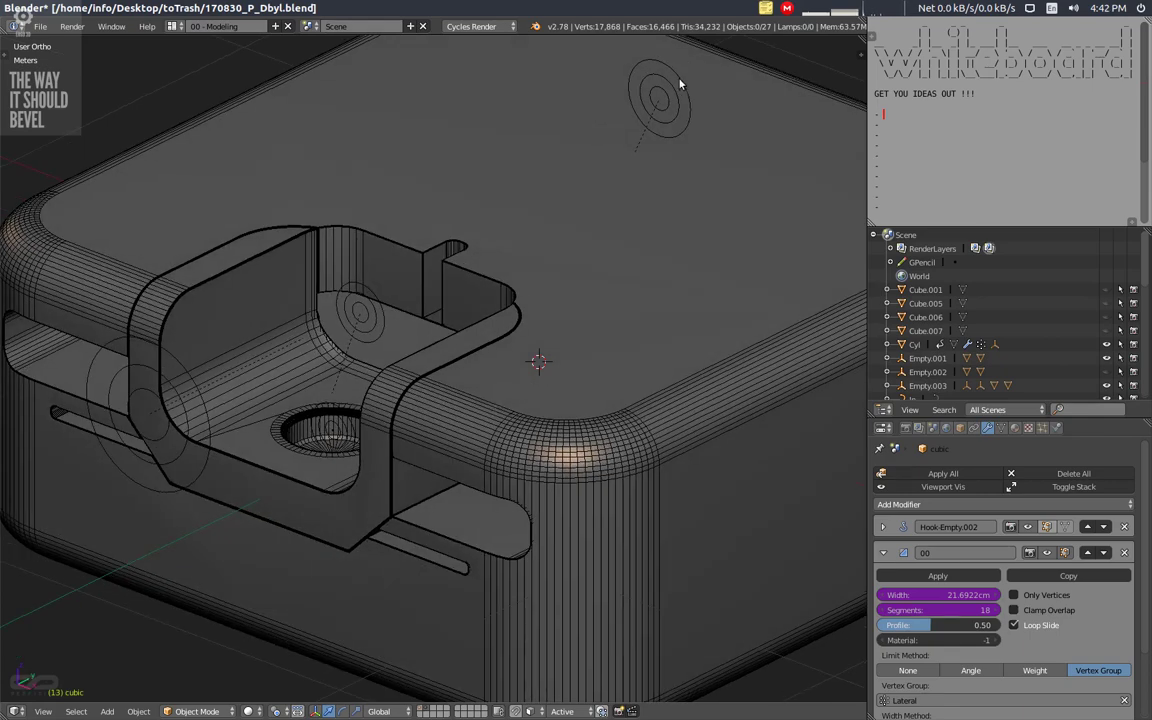
Select the middle ring of the control farthest from the box's cutout and maximize the 3D view.
right_click(609, 75)
middle_drag(359, 337, 344, 352)
key(shift+space)
middle_drag(480, 410, 175, 314)
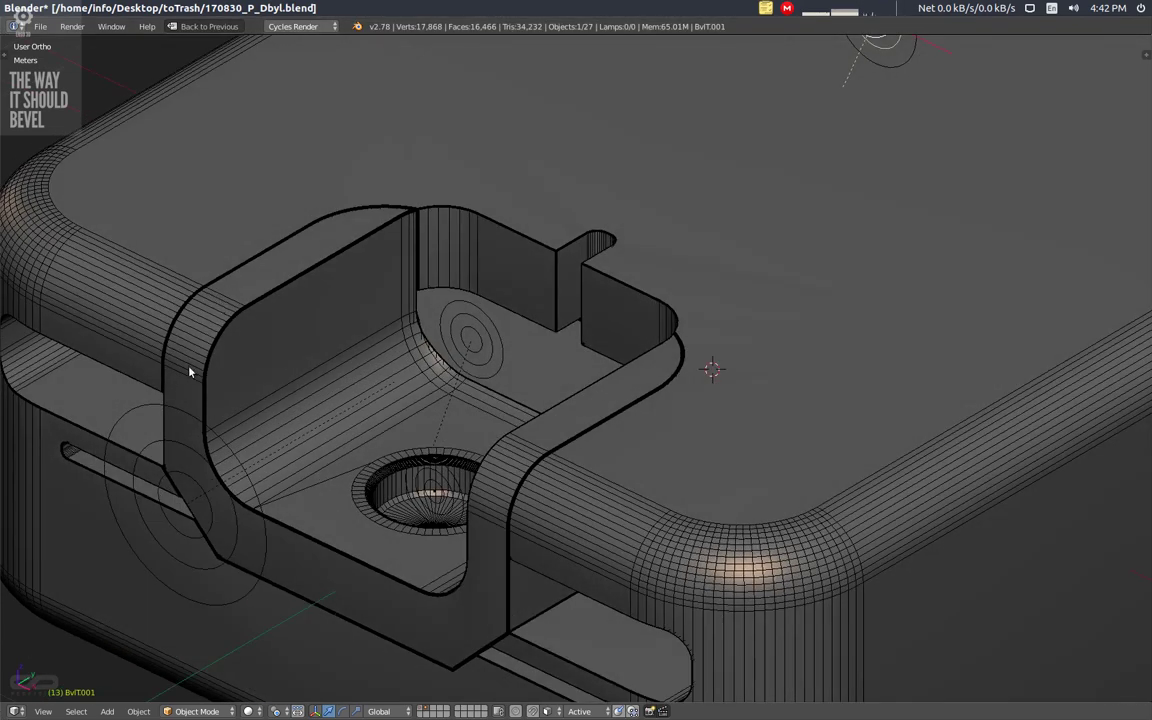
ctrl+middle_drag(249, 275, 252, 318)
shift+middle_drag(617, 283, 579, 350)
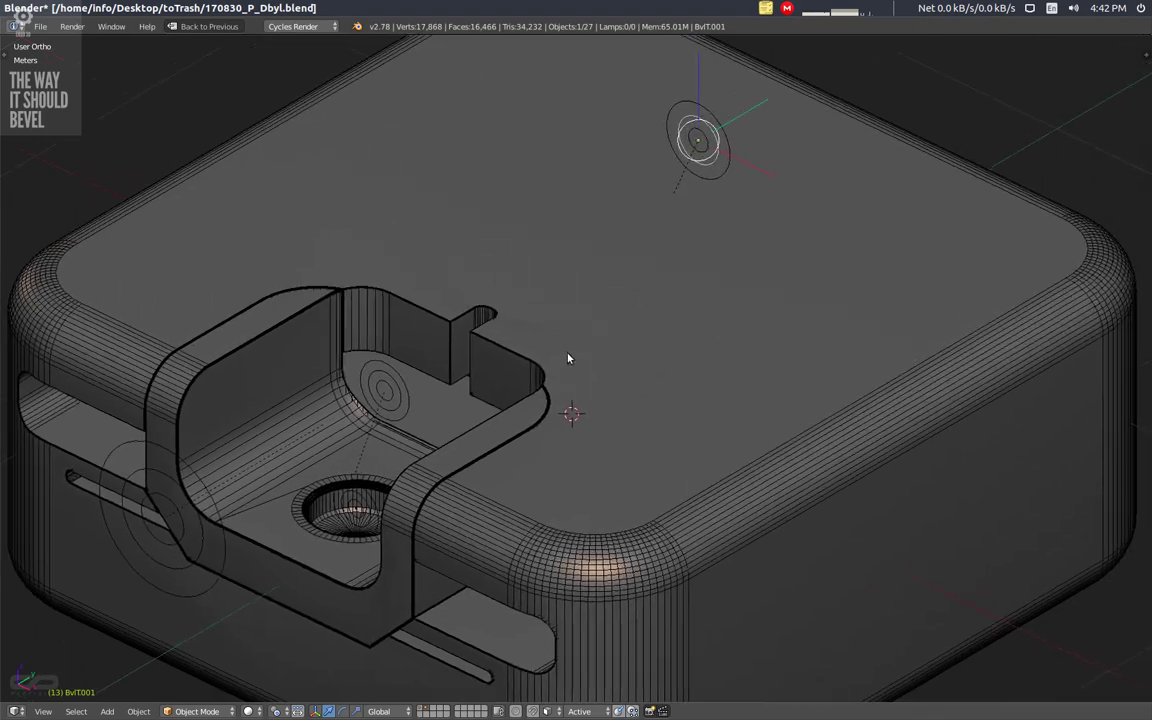
middle_drag(583, 298, 593, 289)
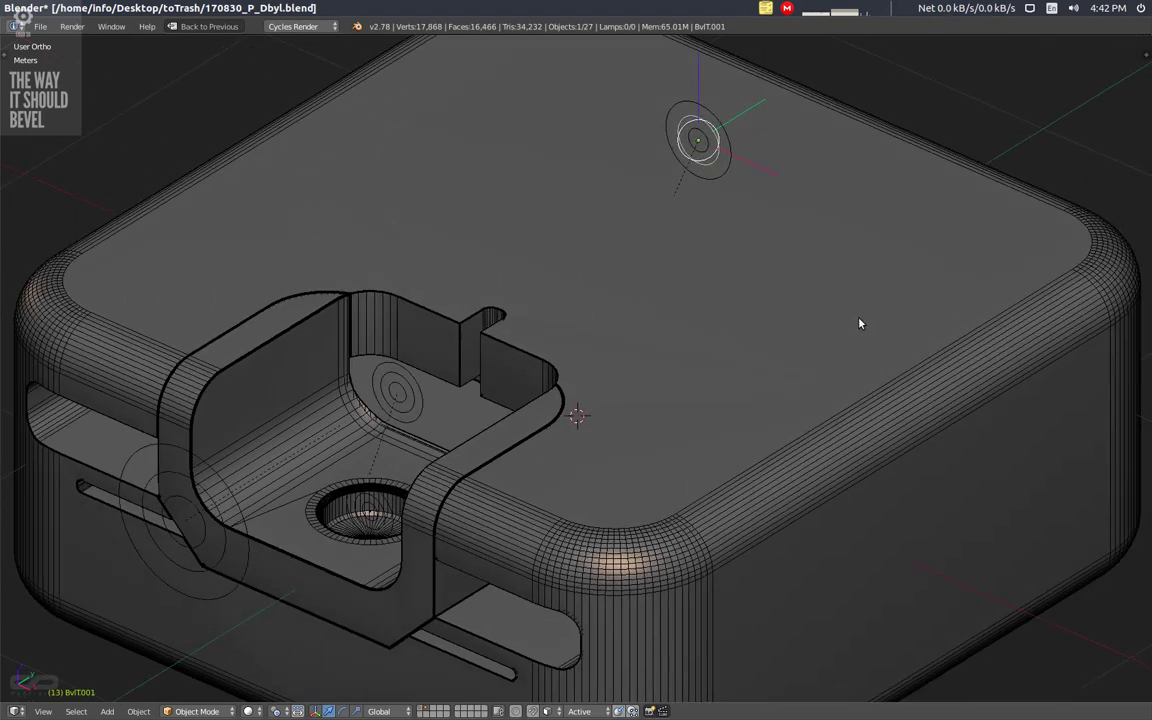
Try moving the selected middle ring along the global Y axis twice, away from its control's centre.
key(g)
key(y)
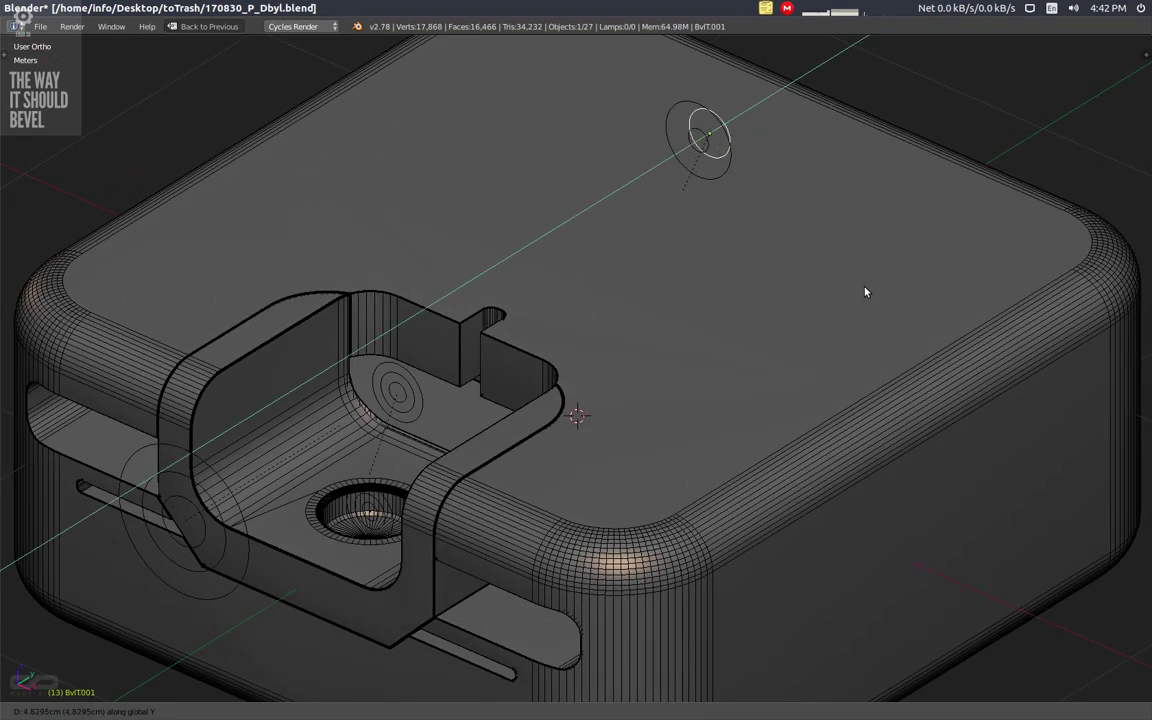
click(863, 278)
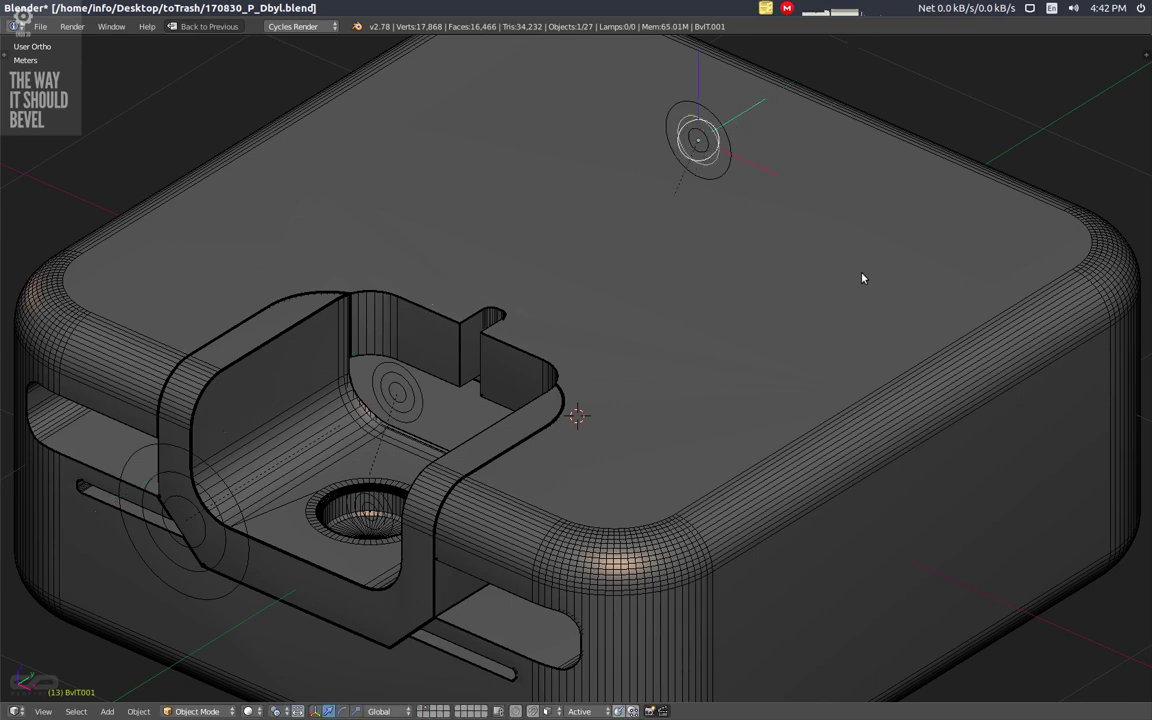
key(g)
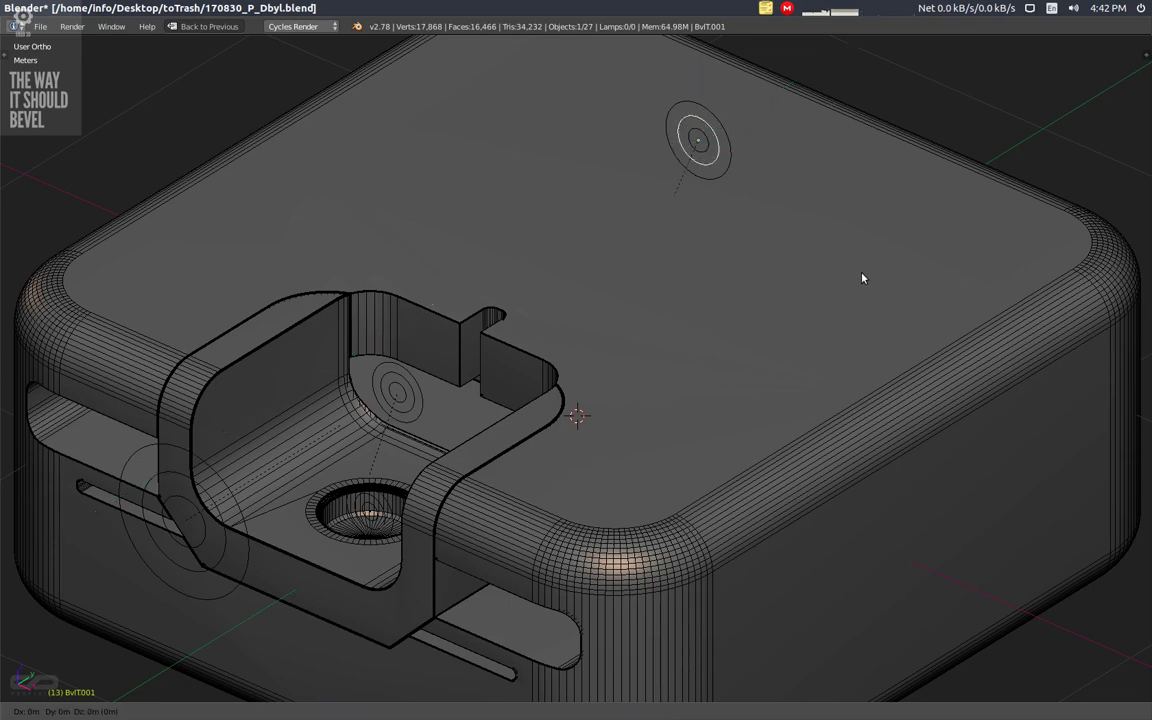
key(y)
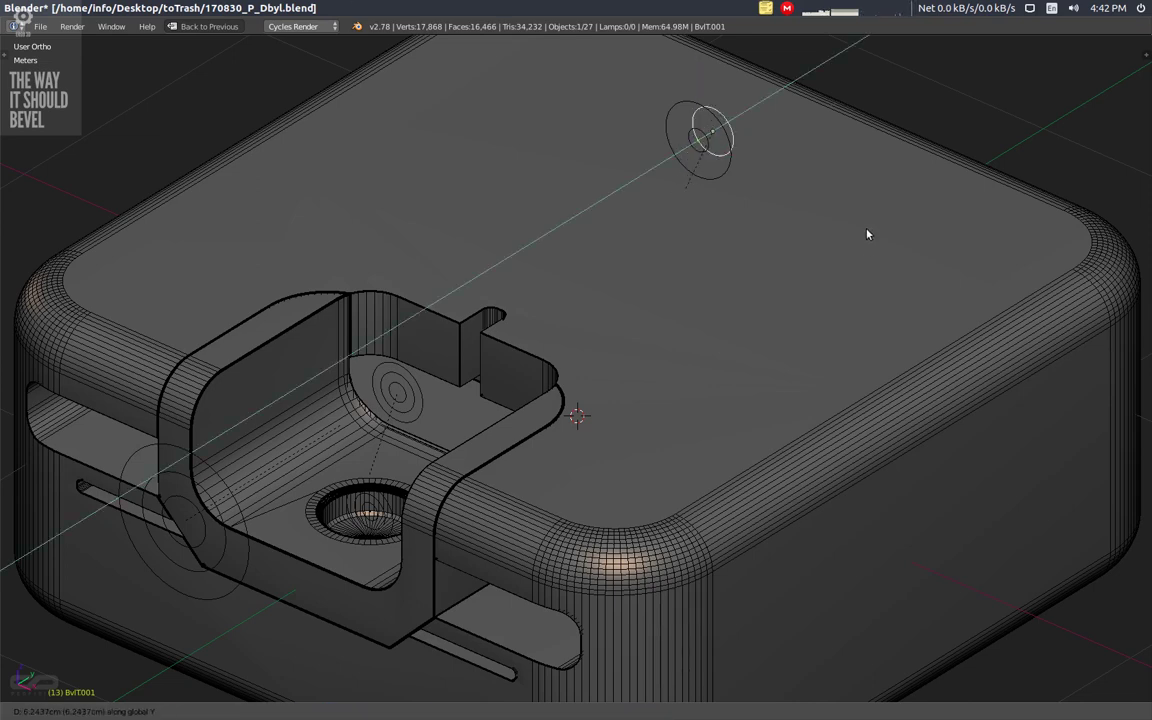
click(866, 224)
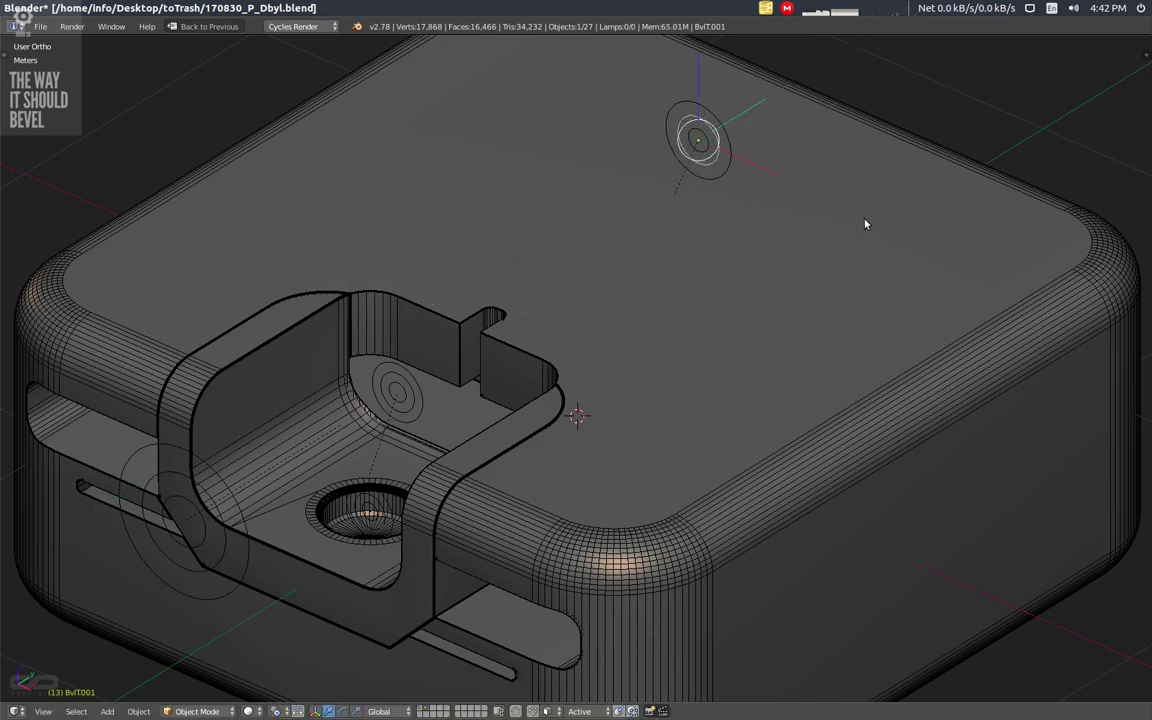
Rotate the middle ring about the global Y axis to turn the box's rounded upper and lower edges into chamfers.
key(g)
key(r)
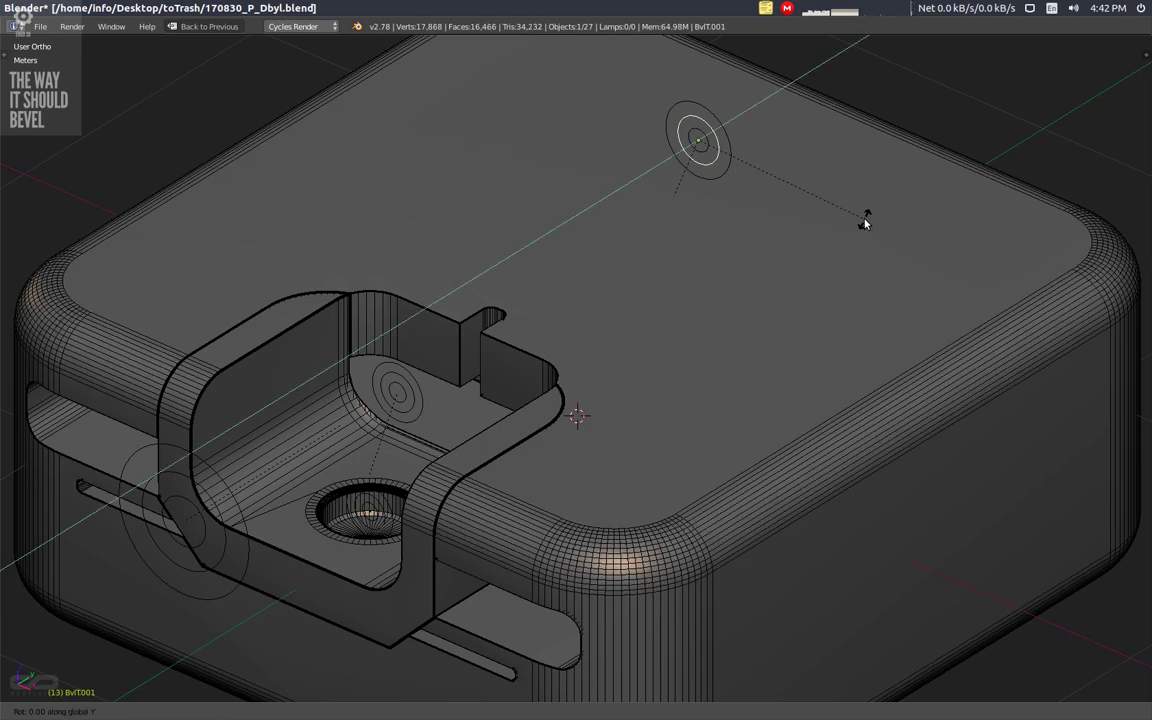
key(y)
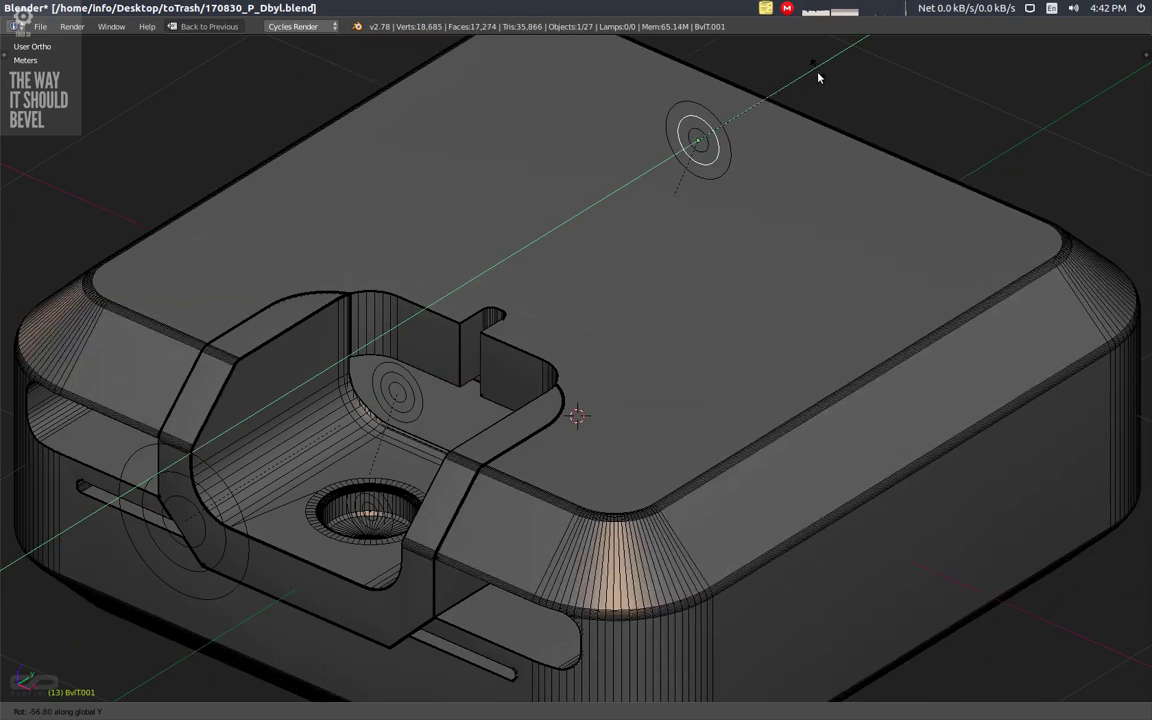
click(819, 84)
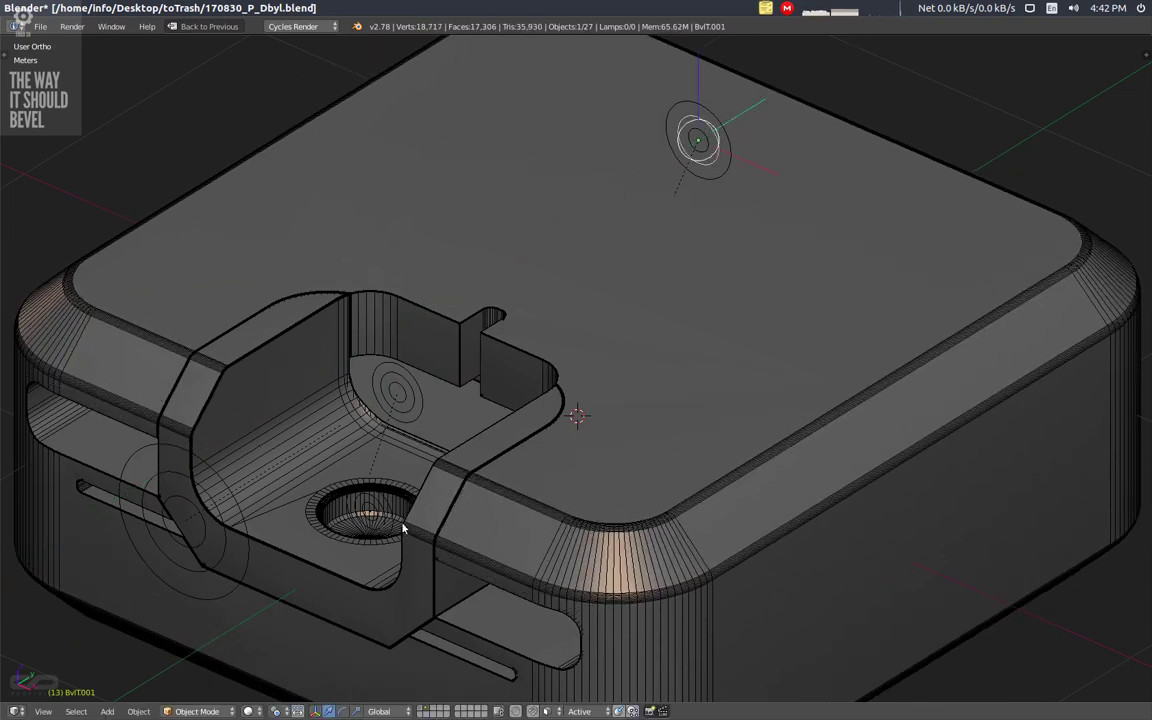
middle_drag(501, 496, 722, 545)
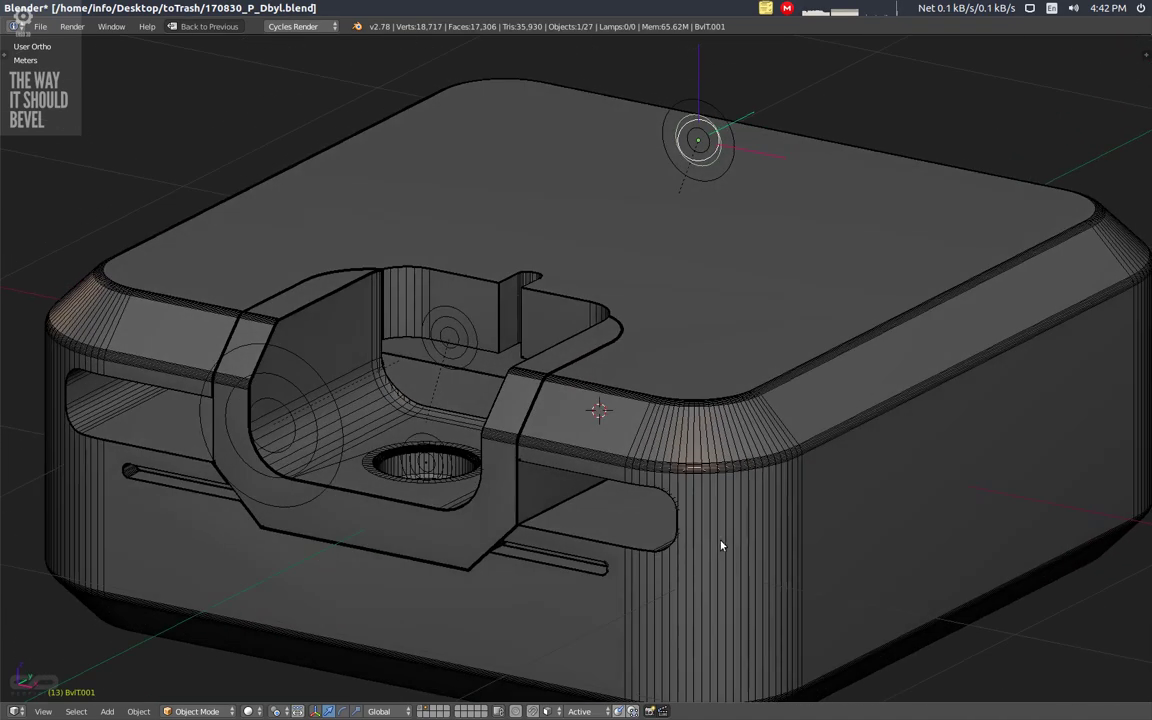
Rotate the outer ring of the same control by about -75° around the global Y axis to chamfer the box's vertical corners.
right_click(715, 104)
key(r)
key(y)
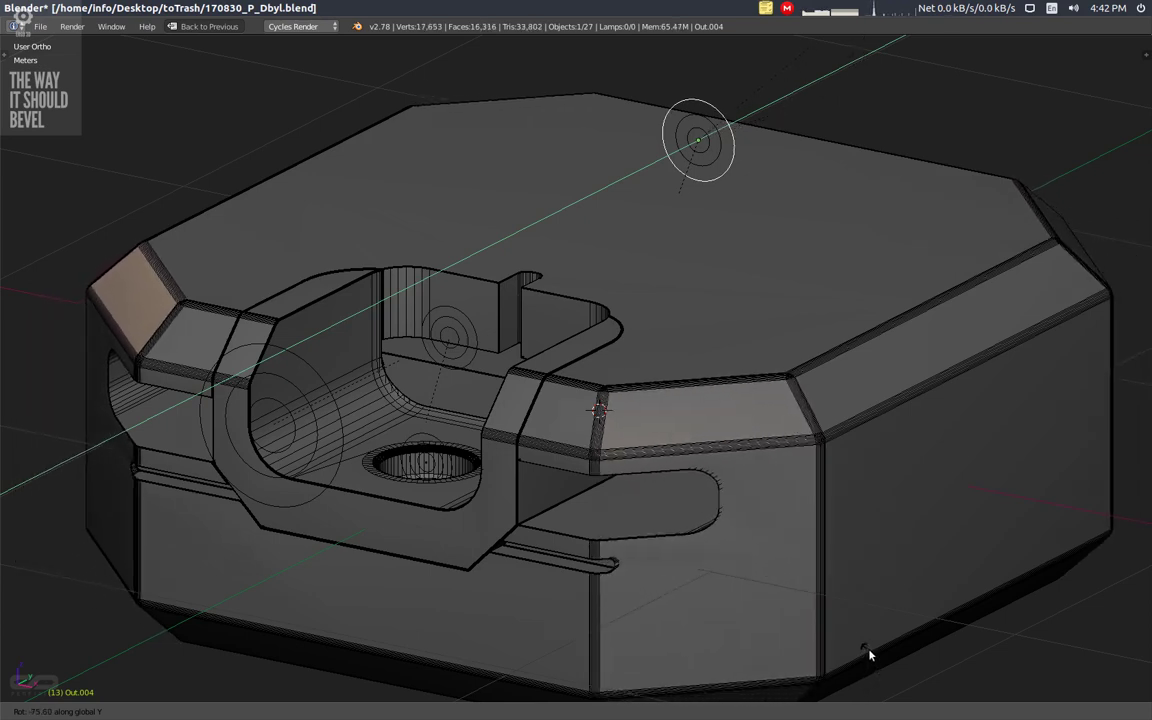
click(877, 686)
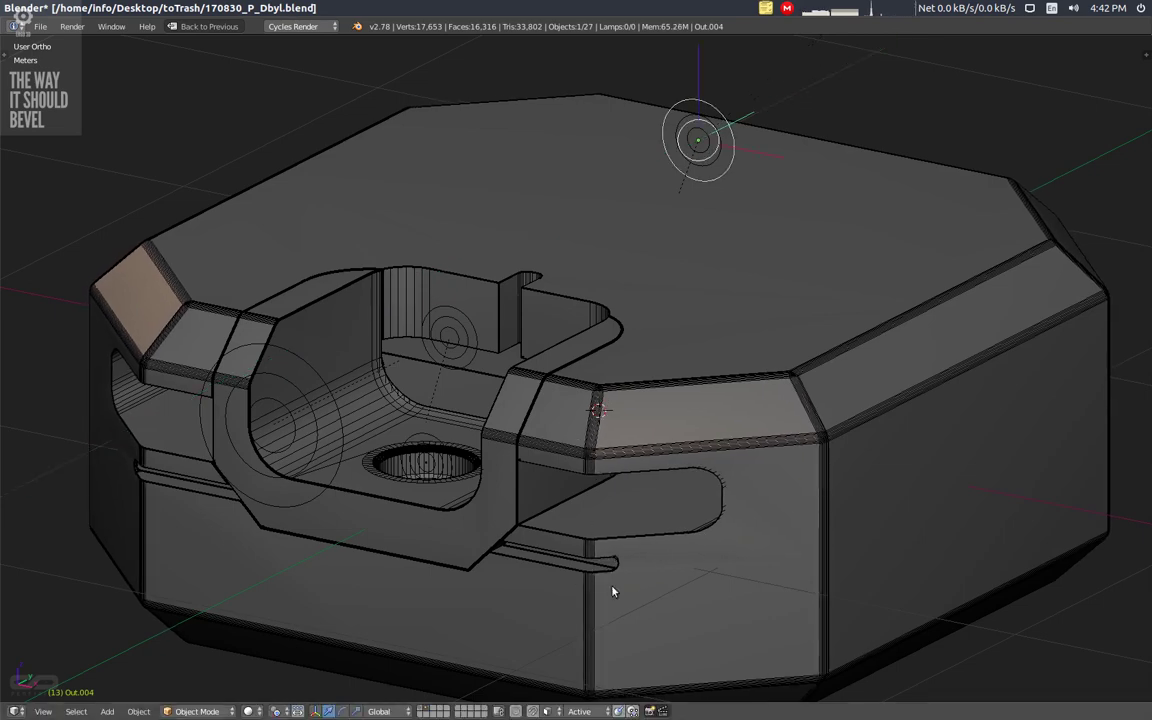
middle_drag(635, 609, 404, 499)
middle_drag(419, 548, 435, 580)
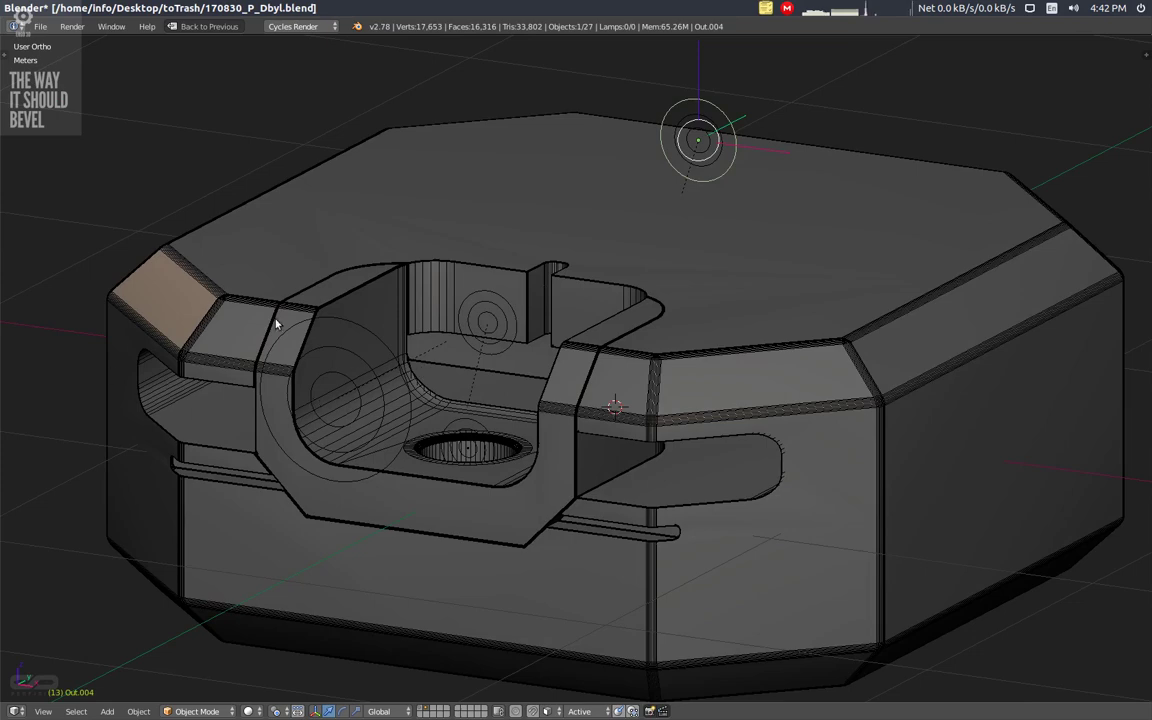
middle_drag(548, 419, 428, 484)
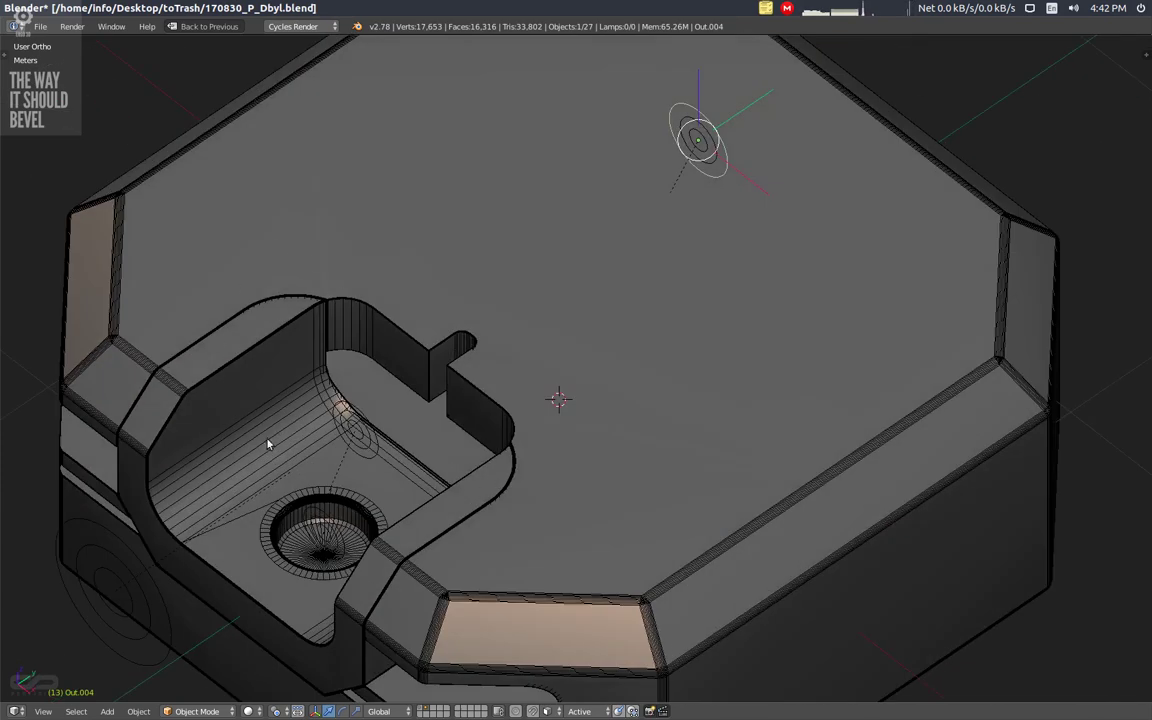
Try rotating the middle ring of the control in front of the cutout to round the cutout's lower outer corners.
middle_drag(310, 450, 516, 551)
right_click(392, 463)
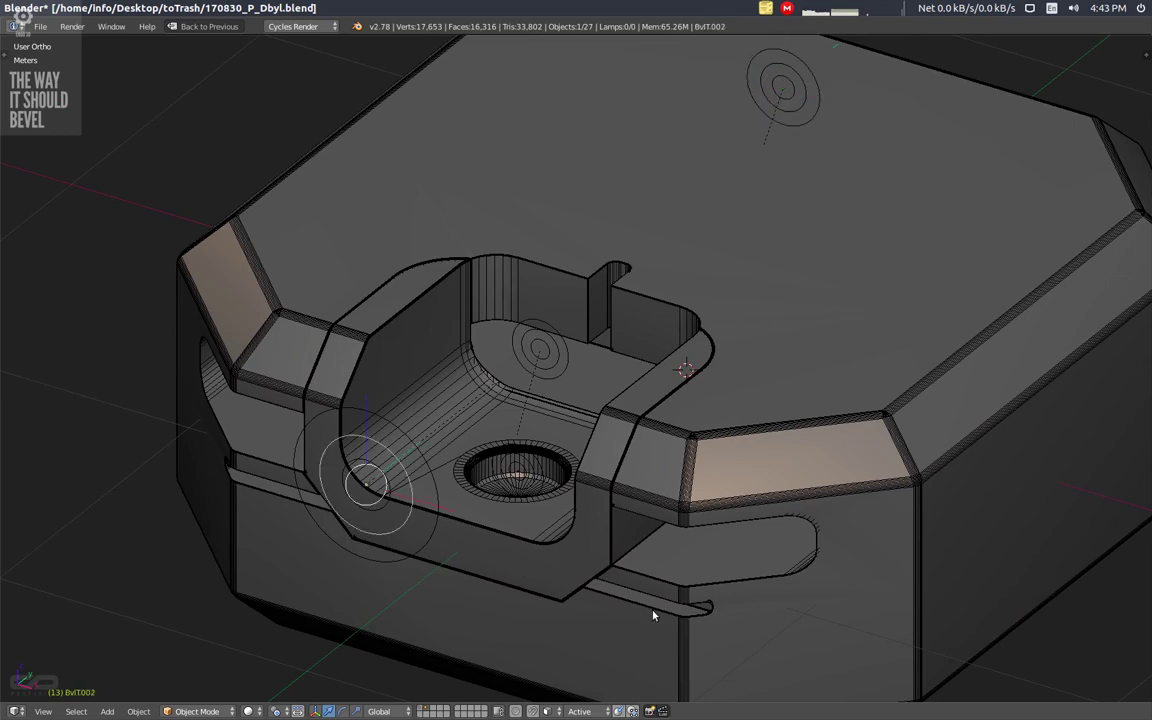
key(r)
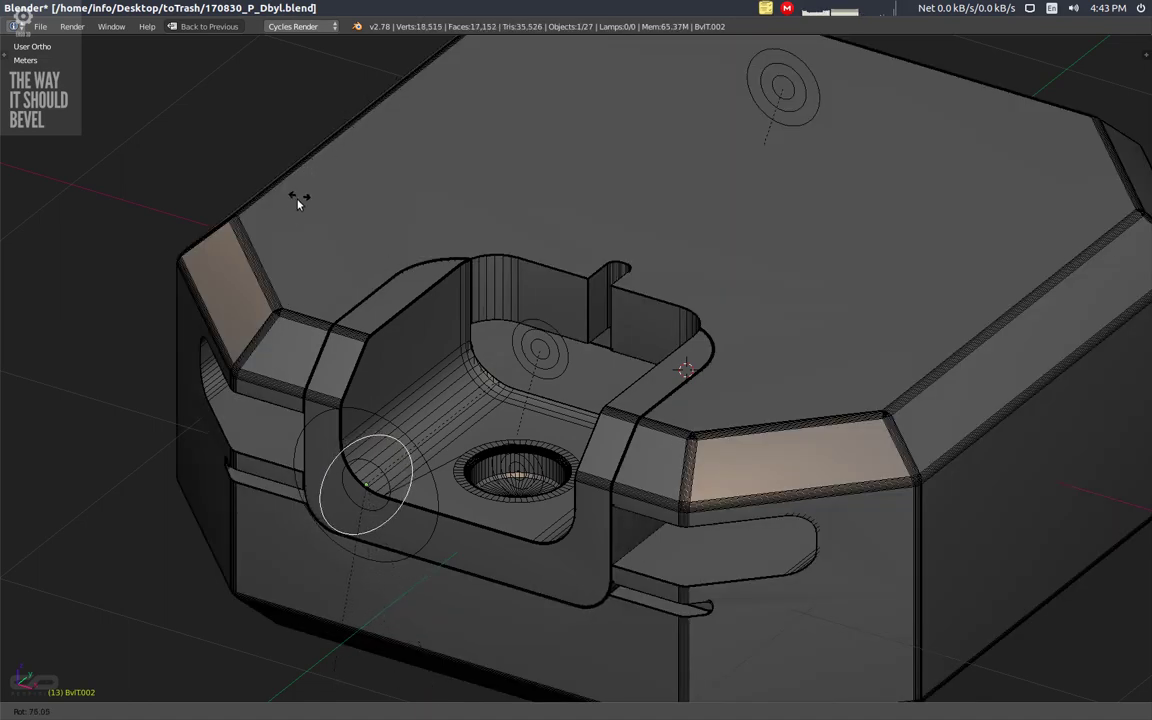
click(491, 252)
middle_drag(545, 314, 405, 393)
middle_drag(522, 496, 468, 460)
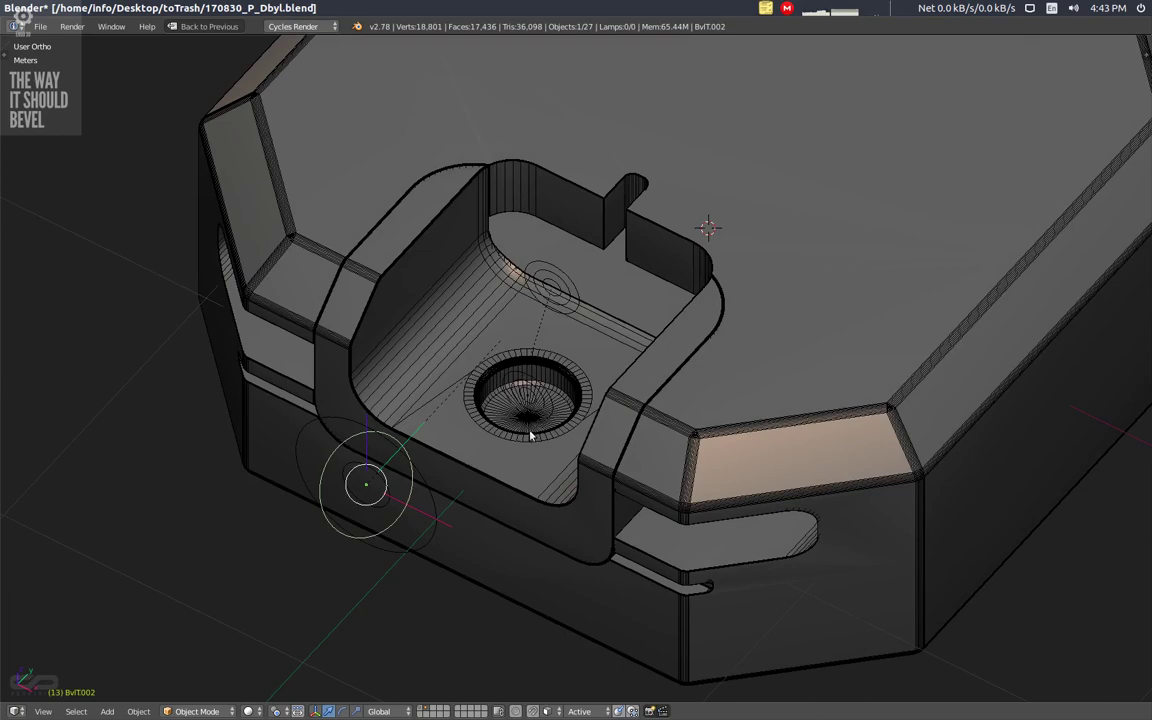
middle_drag(527, 432, 508, 416)
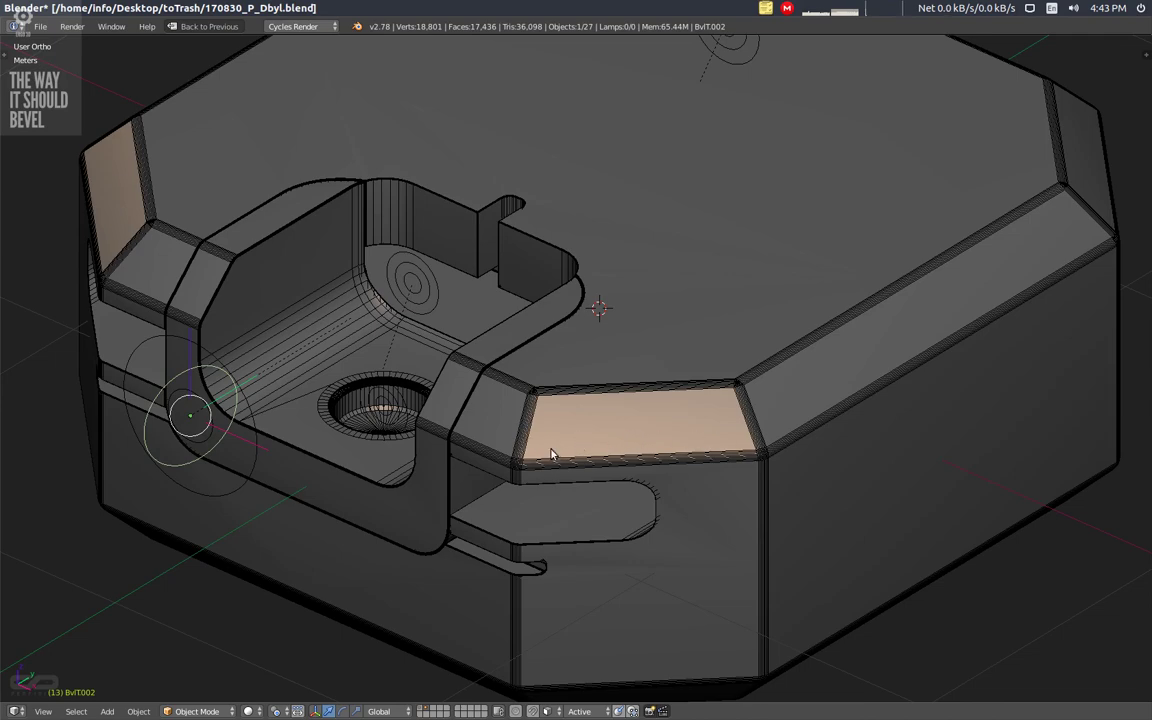
Examine the chamfered corners of the box and the edges around its cutout from several angles.
middle_drag(548, 458, 373, 427)
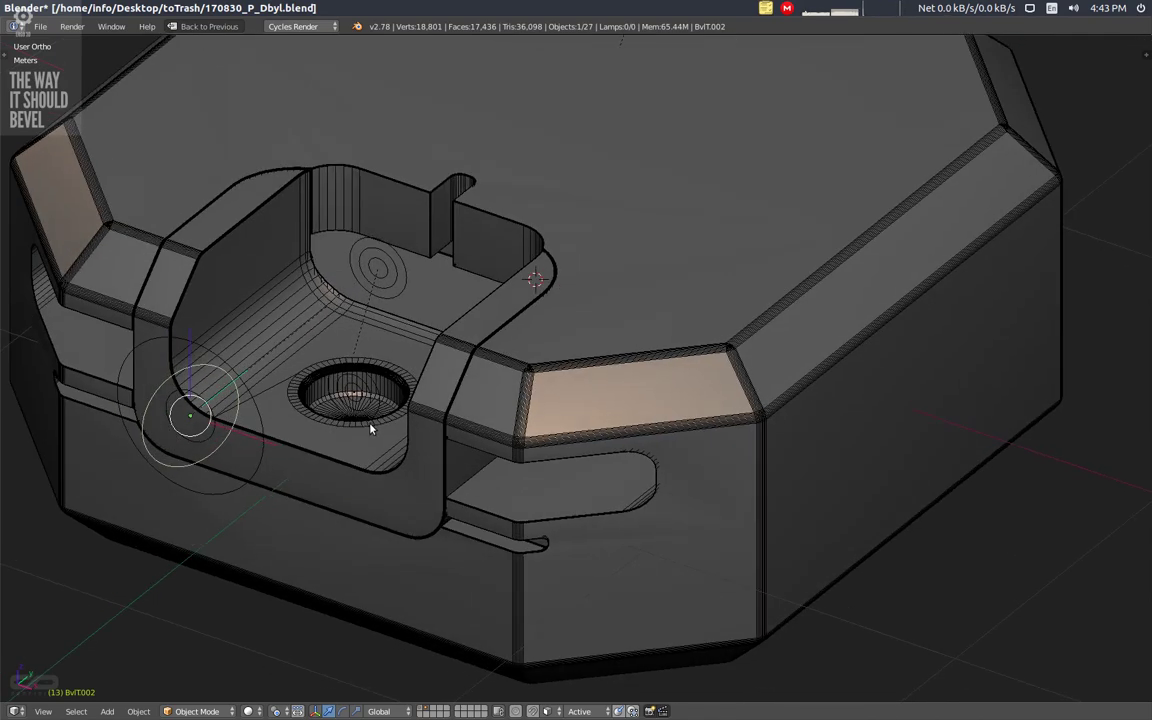
middle_drag(373, 429, 522, 356)
scroll(522, 352, down, 1)
middle_drag(492, 424, 531, 389)
shift+middle_drag(403, 392, 586, 370)
middle_drag(602, 442, 543, 509)
scroll(560, 372, up, 3)
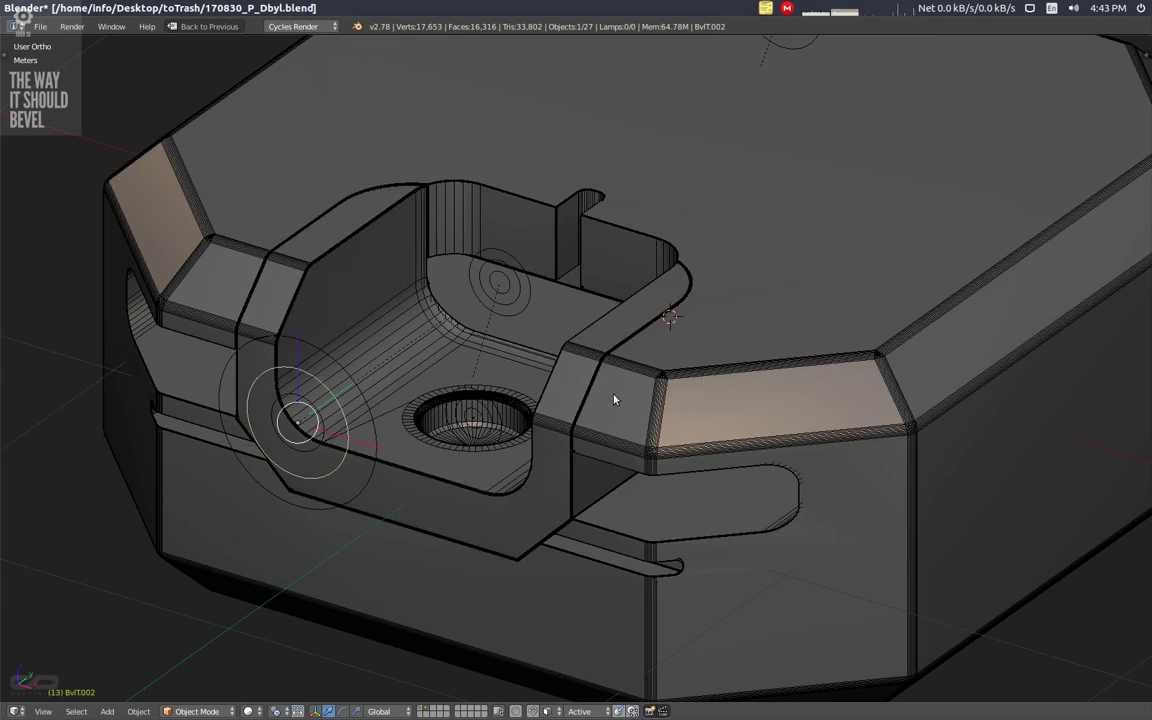
middle_drag(493, 468, 504, 377)
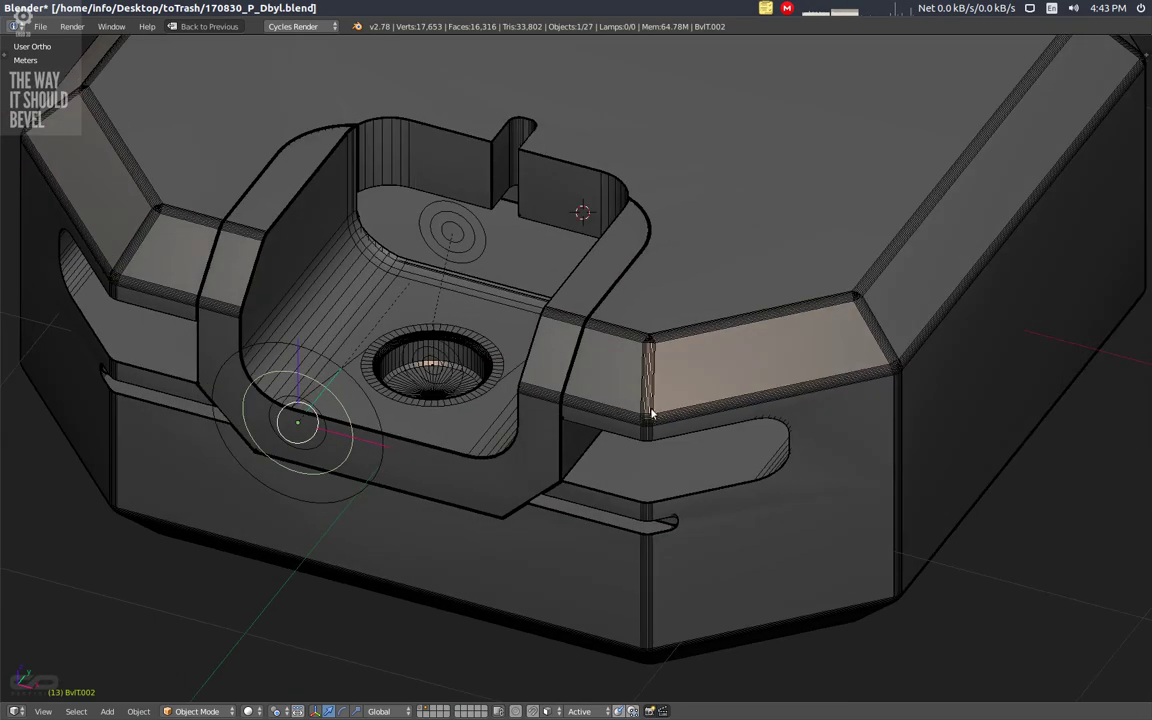
middle_drag(646, 410, 597, 399)
middle_drag(702, 424, 692, 417)
Select the middle ring of the control farthest from the cutout and review the whole chamfered box.
shift+middle_drag(734, 312, 636, 459)
right_click(788, 70)
scroll(560, 355, down, 3)
middle_drag(525, 408, 560, 386)
key(ctrl+Up)
key(ctrl+Up)
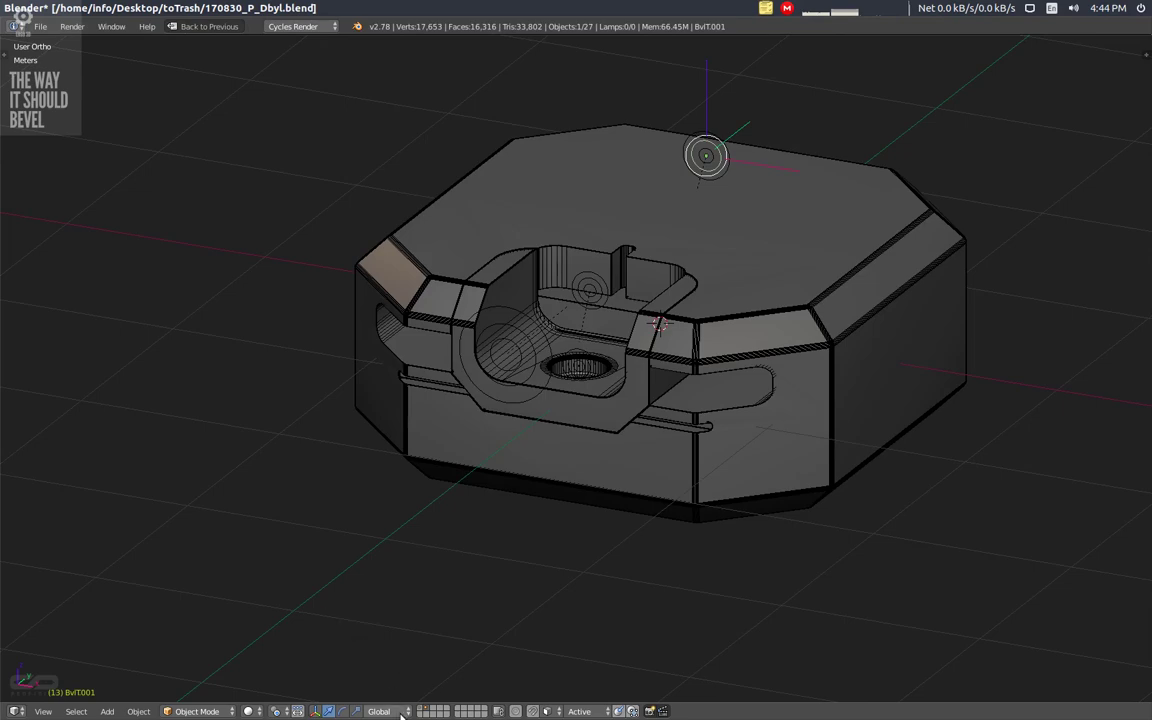
Switch to the layer holding the cylinder and cube primitives, and select the bevelled cube.
click(422, 707)
middle_drag(316, 430, 291, 442)
shift+middle_drag(593, 412, 558, 491)
right_click(622, 401)
middle_drag(443, 506, 484, 523)
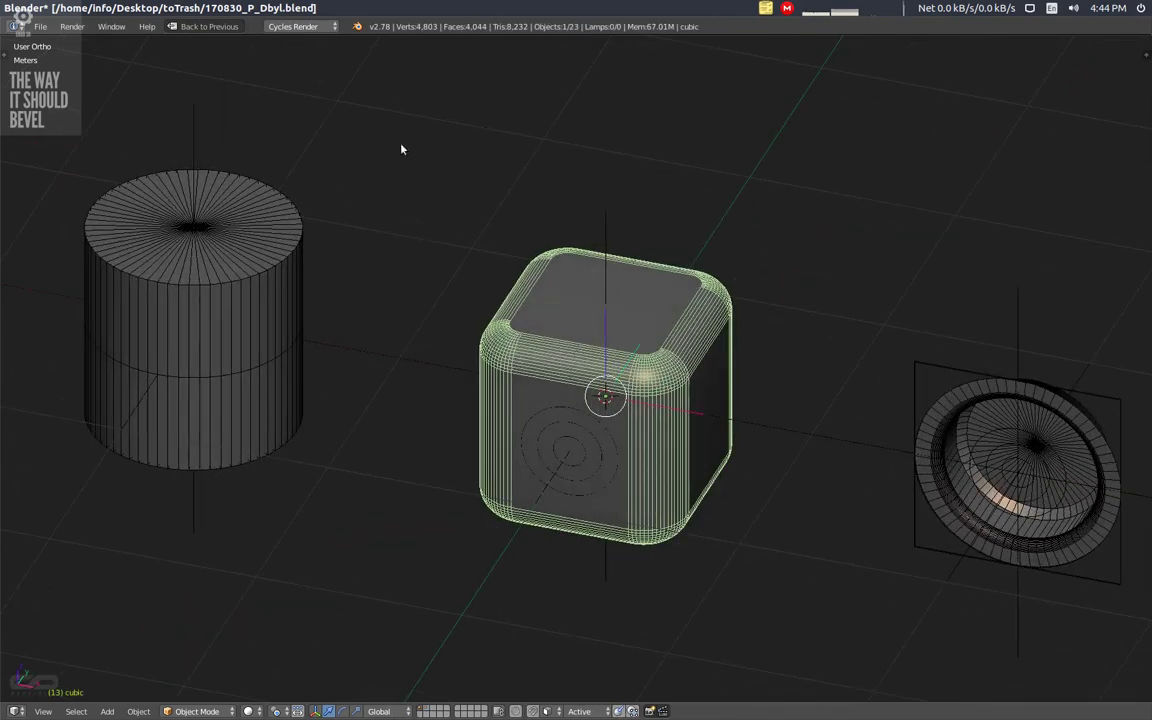
Leave the maximized 3D view, switch to the Animation screen layout, and display the cube's modifiers.
click(185, 30)
click(170, 26)
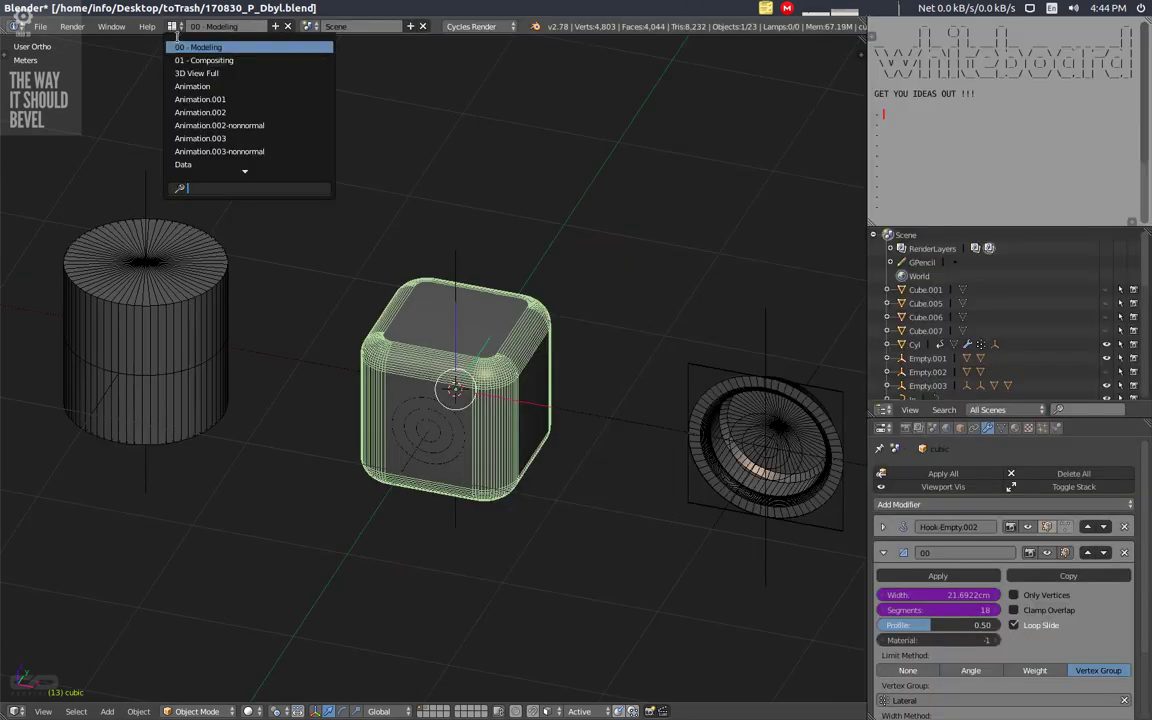
click(192, 86)
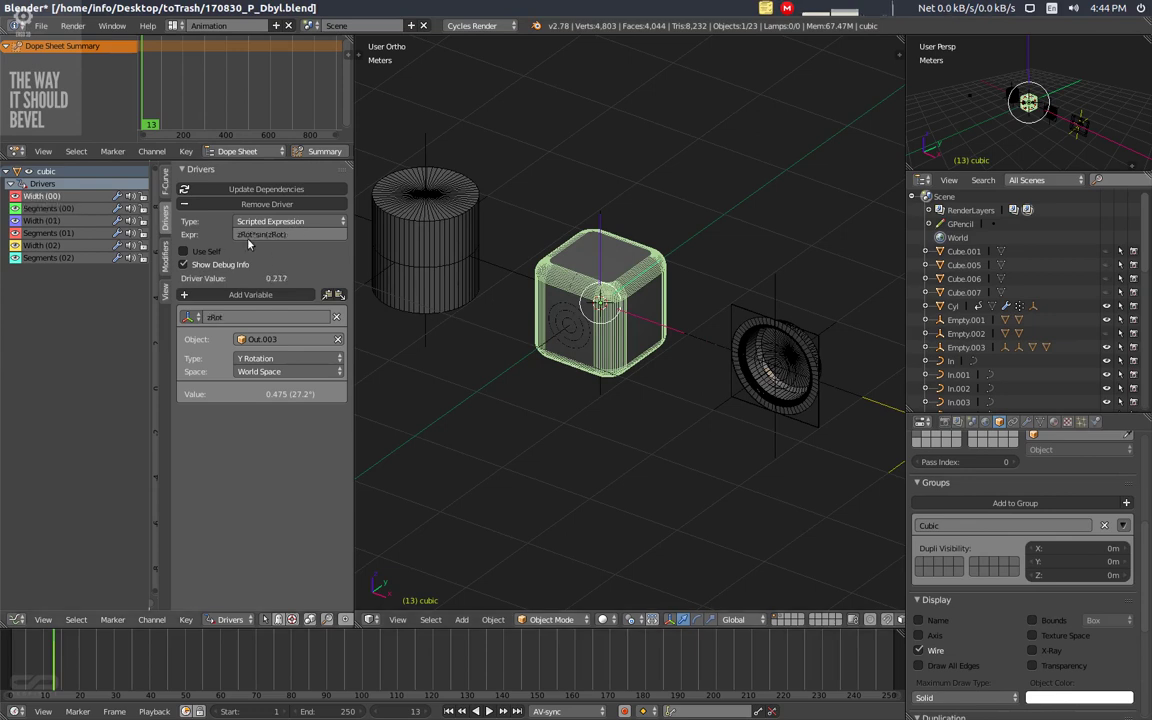
ctrl+middle_drag(561, 314, 596, 263)
click(1027, 421)
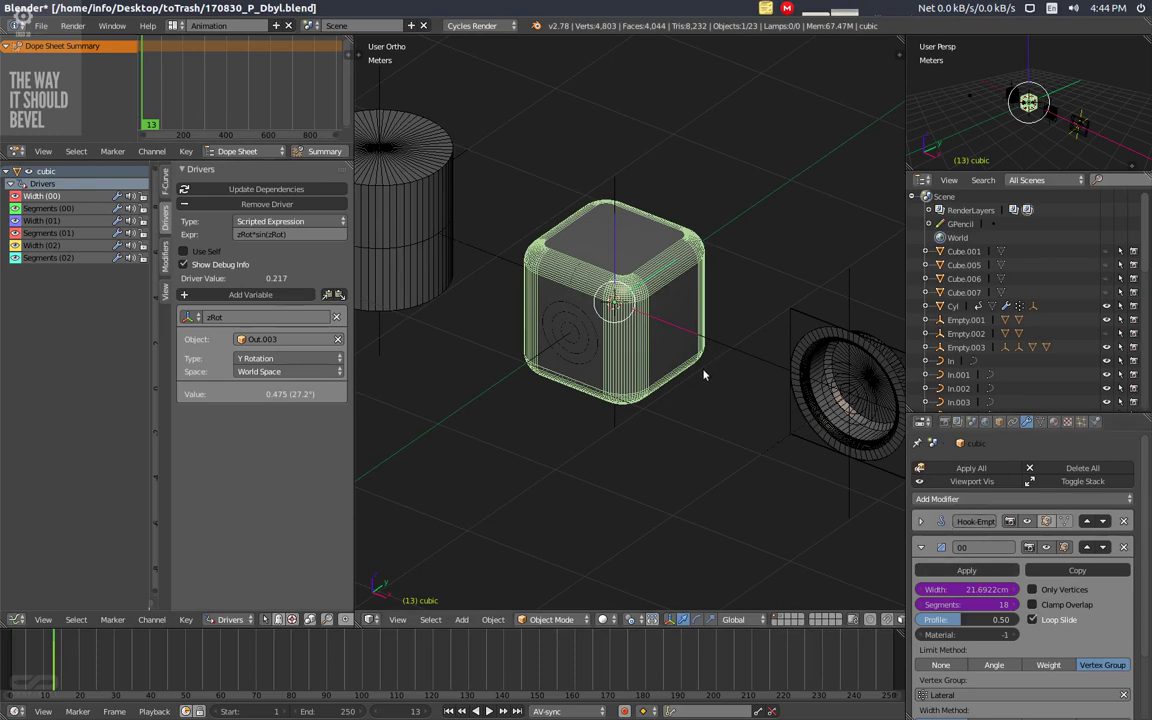
Examine the scripted expression driving Width (00) alongside the cube's bevelled edges.
middle_drag(704, 375, 695, 378)
ctrl+middle_drag(567, 270, 579, 243)
scroll(579, 243, up, 2)
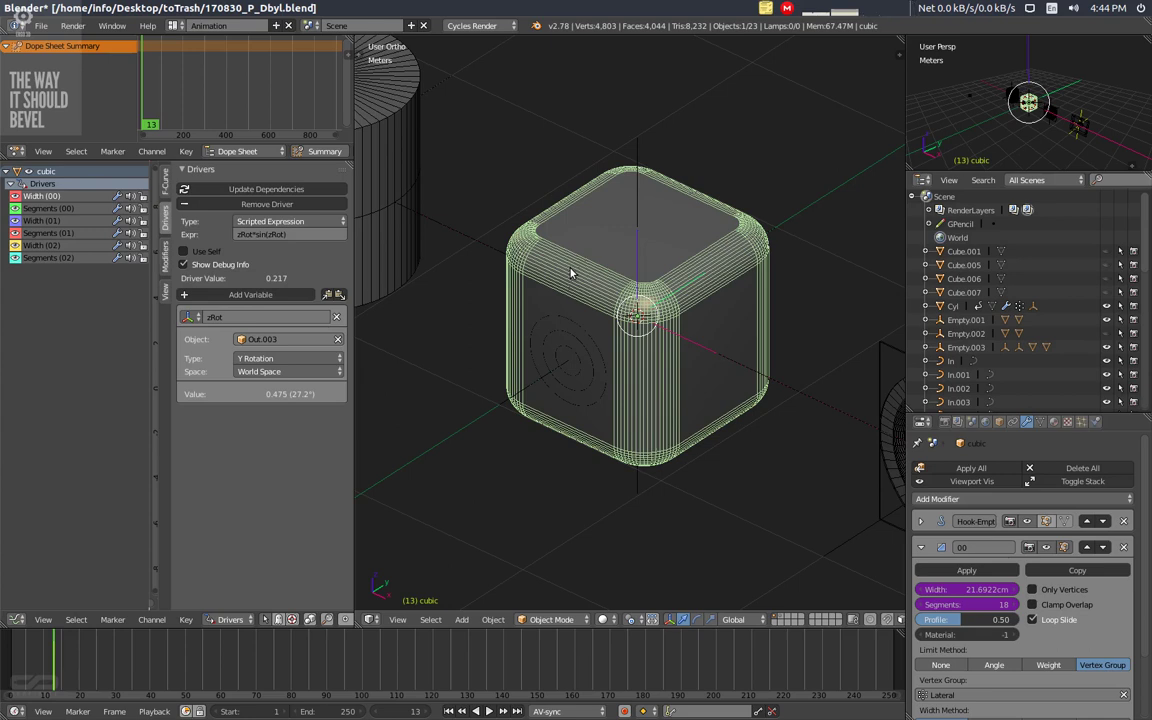
middle_drag(560, 311, 563, 309)
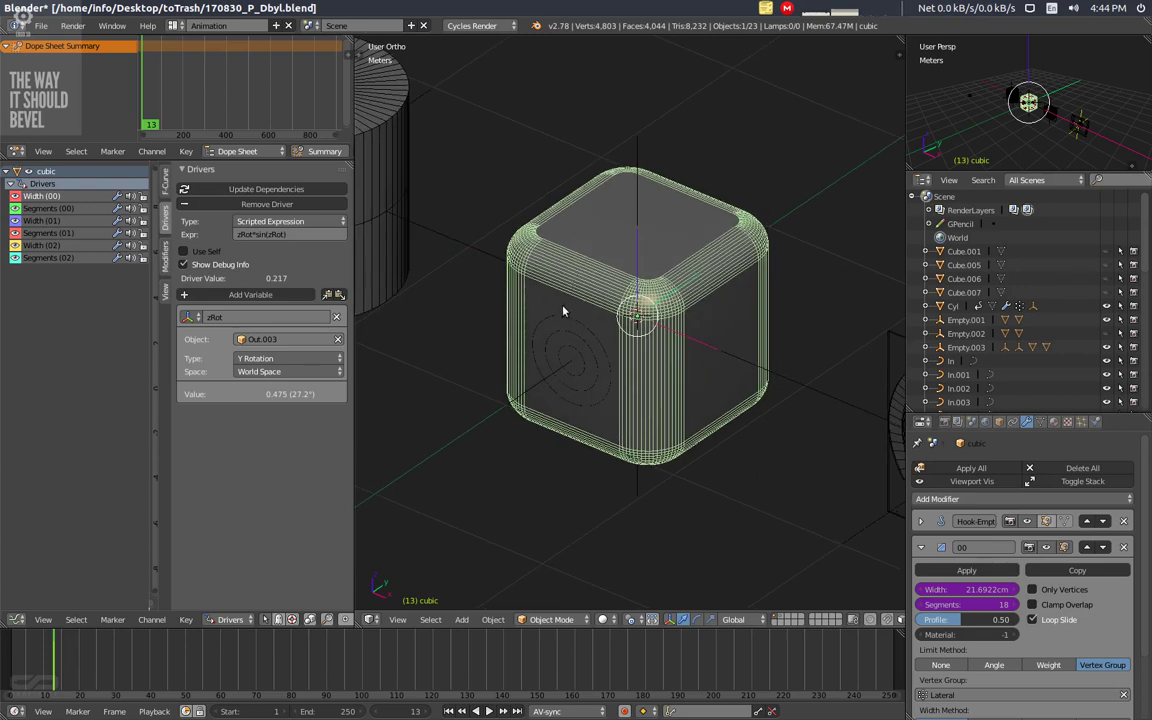
middle_drag(582, 318, 590, 321)
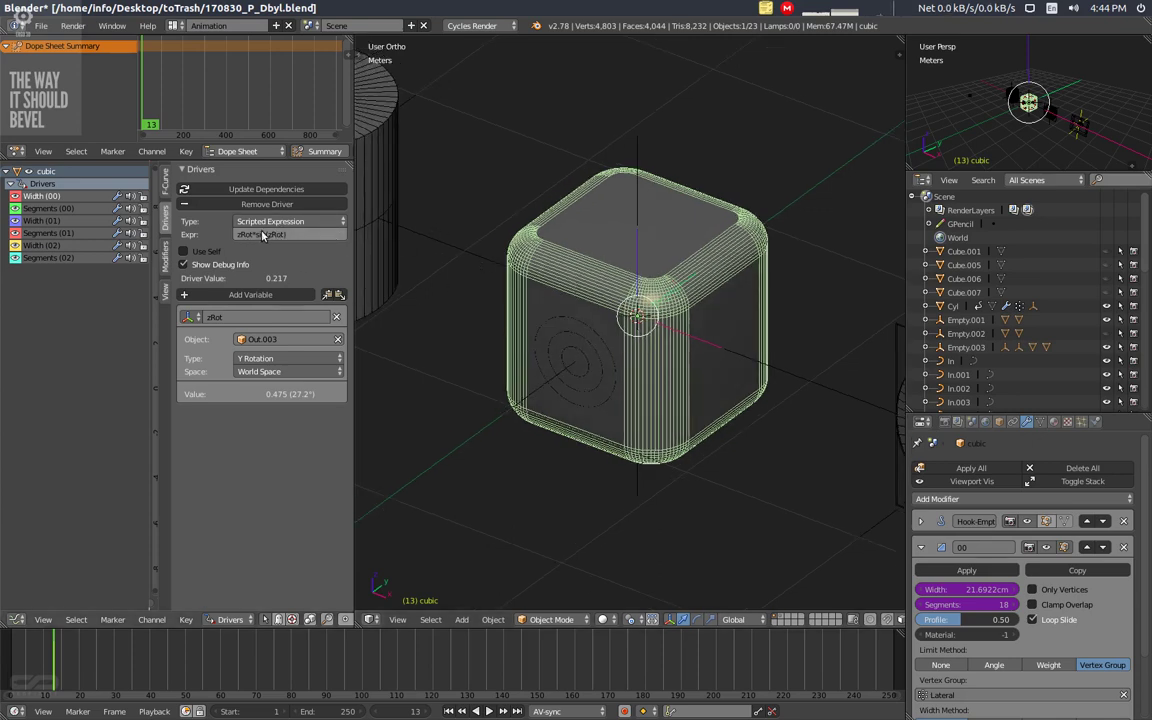
Display the Segments (00) driver and examine its expression against the cube's rounded corner.
click(56, 208)
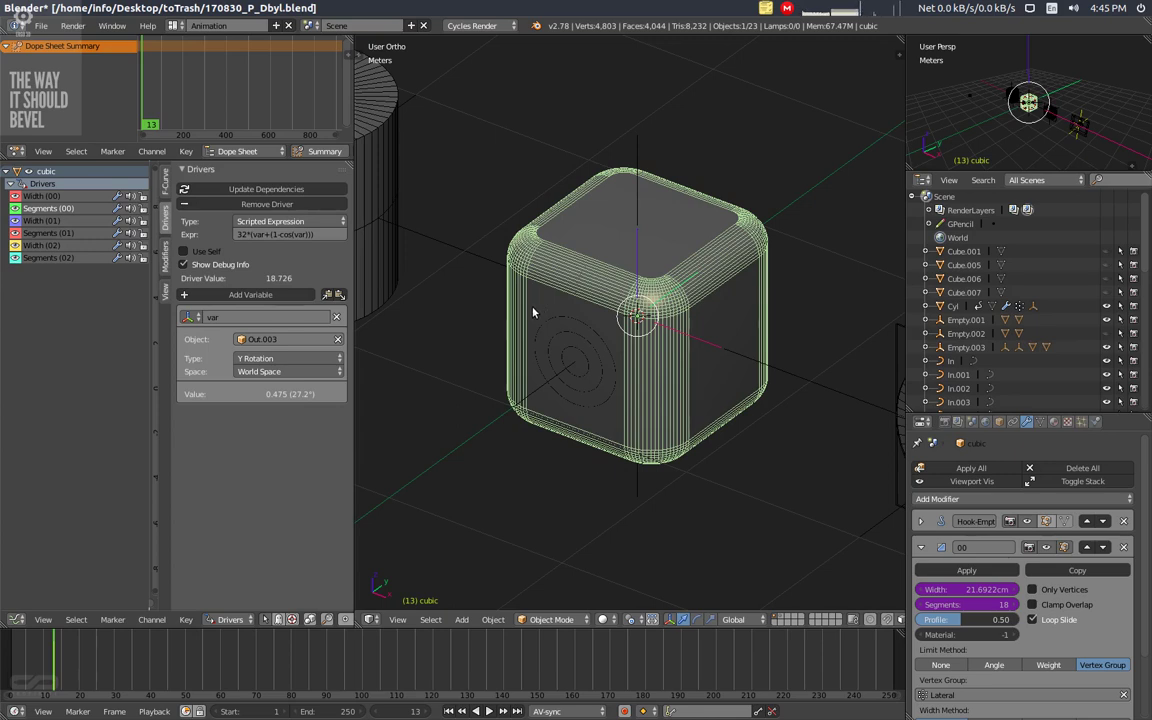
middle_drag(612, 386, 697, 302)
scroll(675, 308, up, 4)
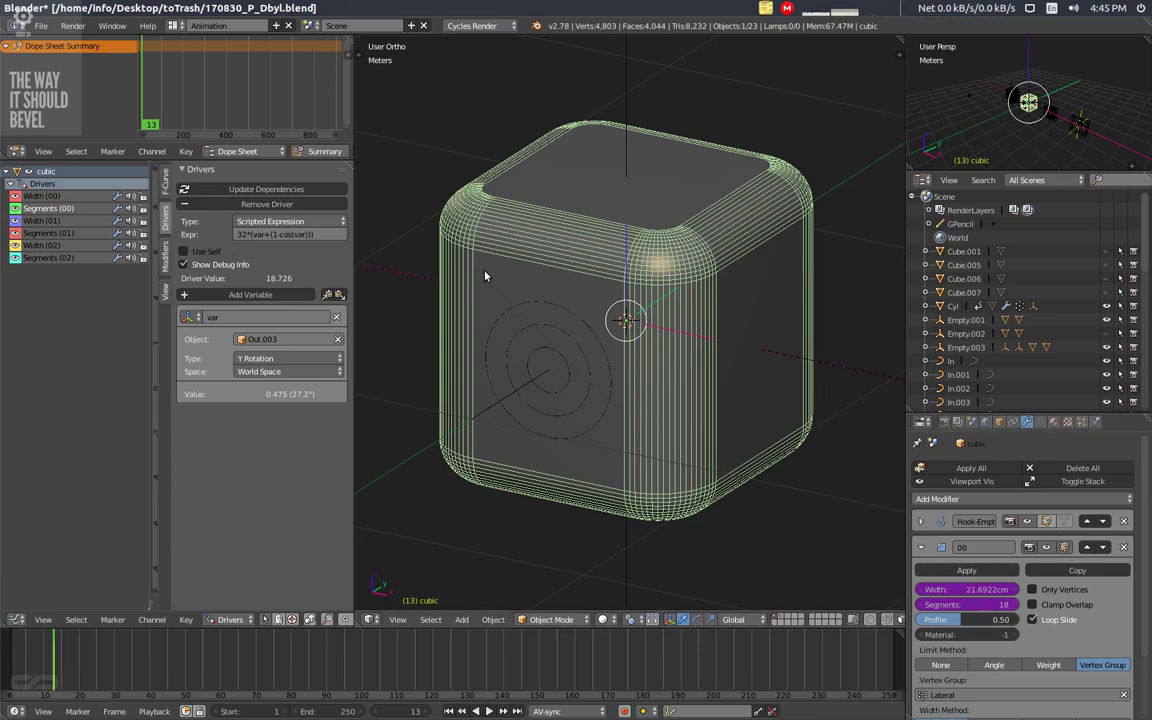
middle_drag(514, 309, 562, 353)
scroll(625, 360, down, 3)
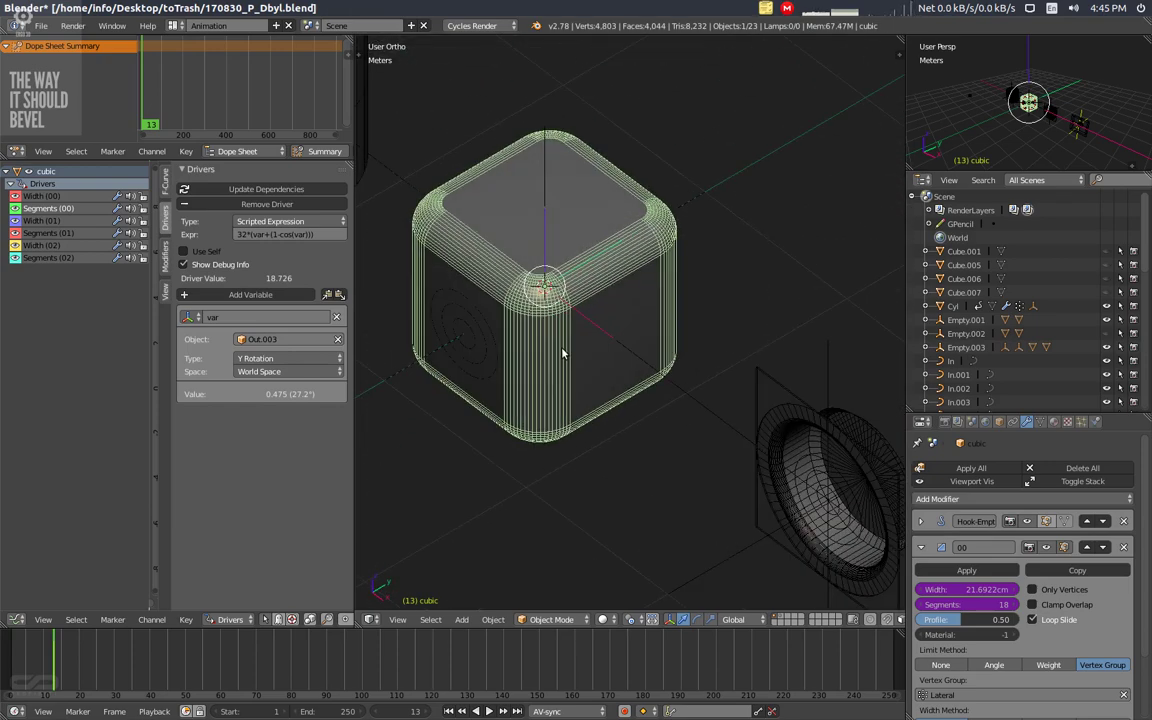
Select the circular recess object beside the cube and examine the driver of its Screw modifier's Steps.
middle_drag(561, 355, 506, 362)
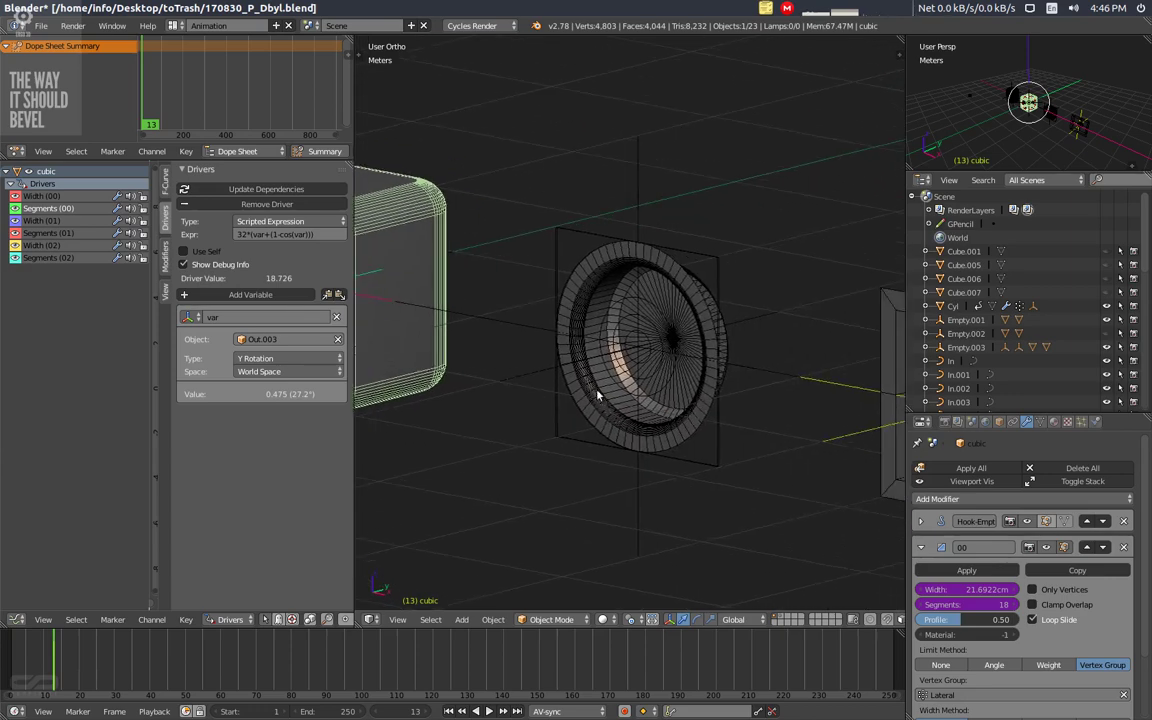
right_click(577, 335)
middle_drag(523, 302, 595, 365)
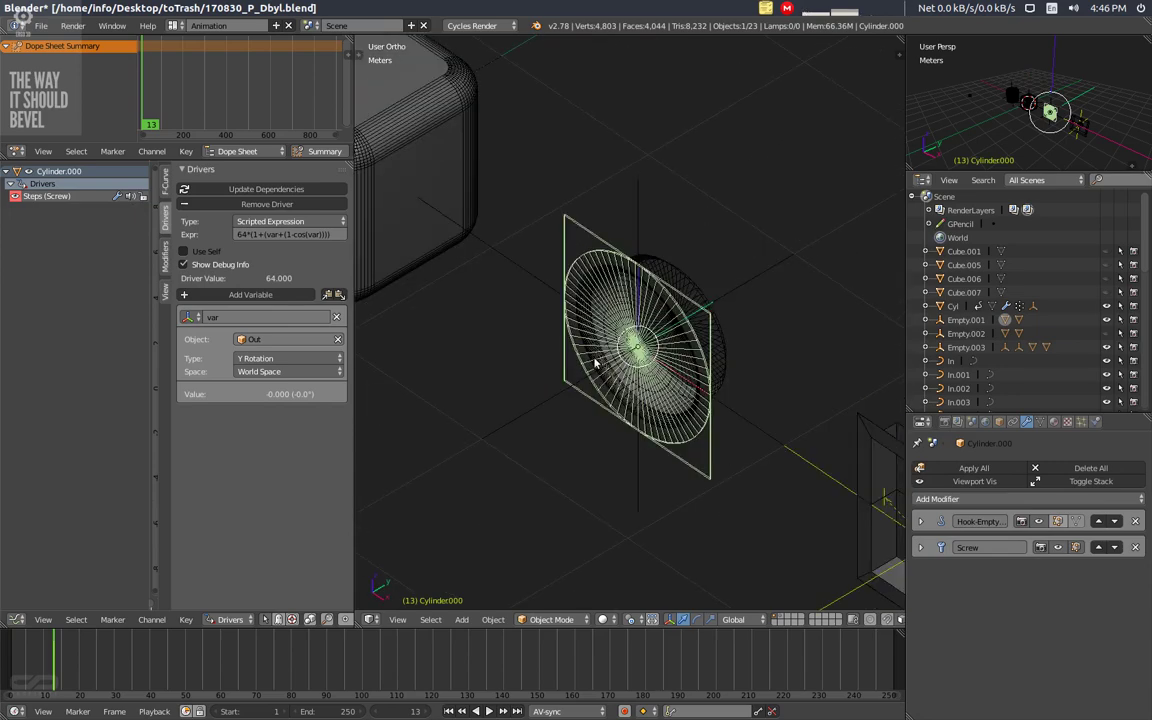
middle_drag(599, 368, 708, 320)
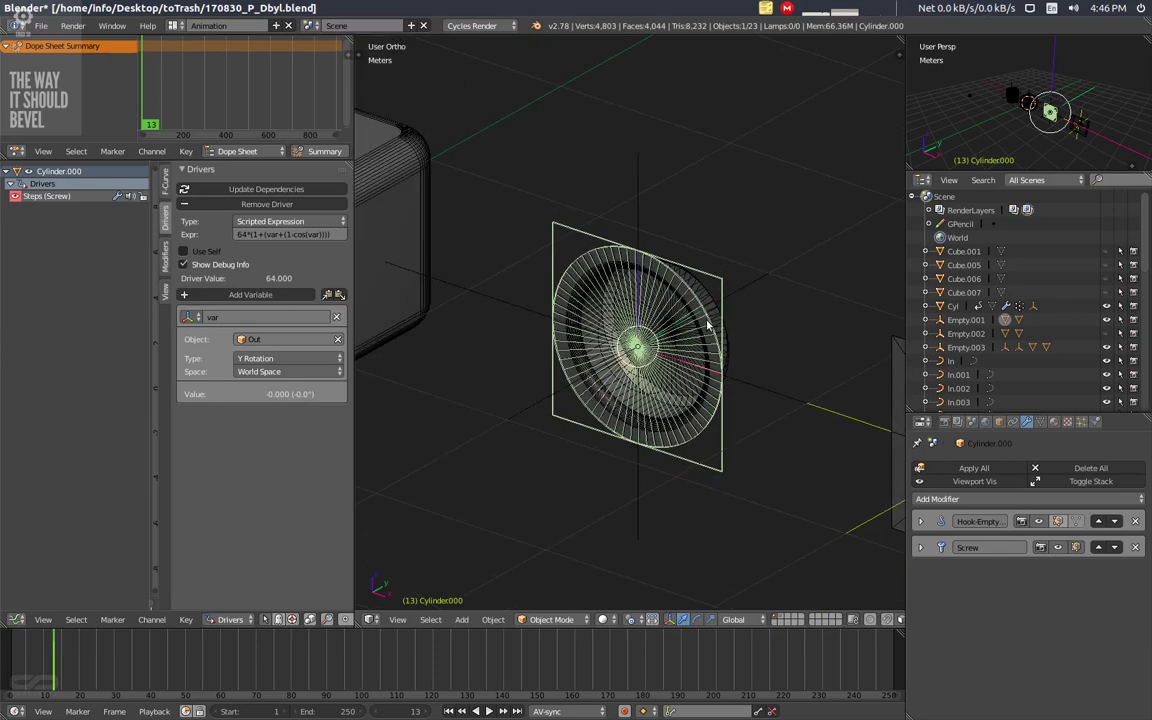
middle_drag(703, 323, 693, 344)
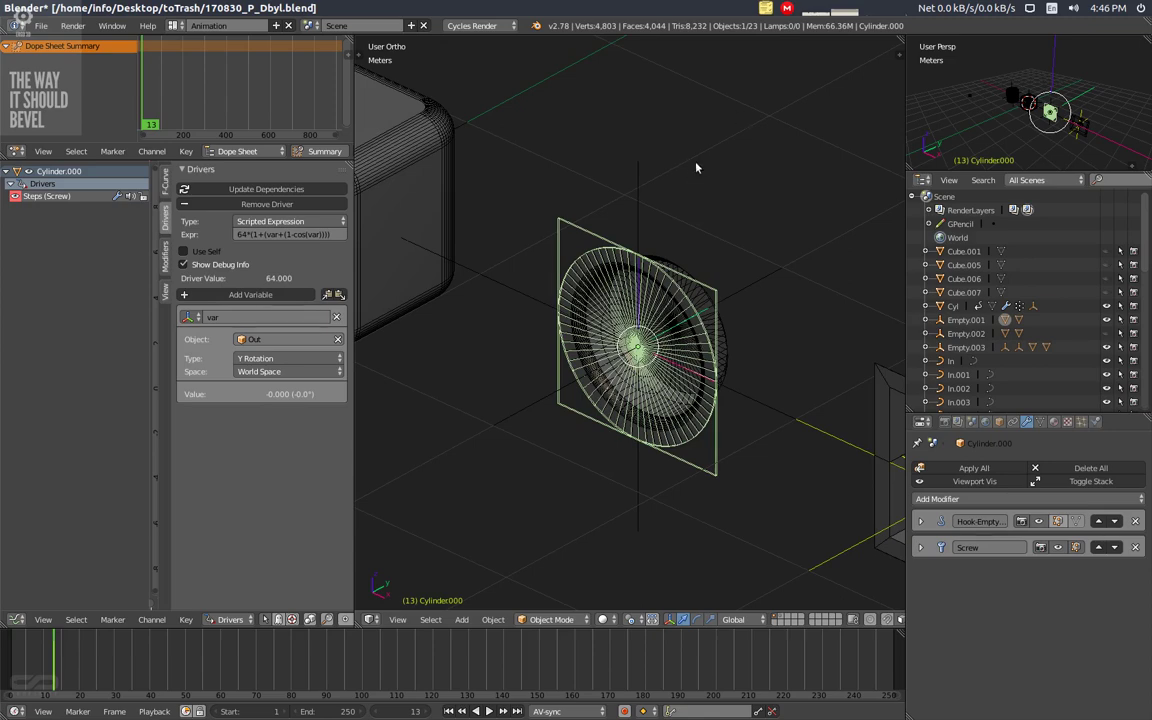
Select the inner cylinder of the circular recess and examine the drivers of its Screw and Bevel modifiers.
mouse_move(665, 315)
middle_down()
mouse_move(645, 319)
mouse_move(671, 291)
middle_up()
scroll(645, 319, up, 2)
right_click(705, 293)
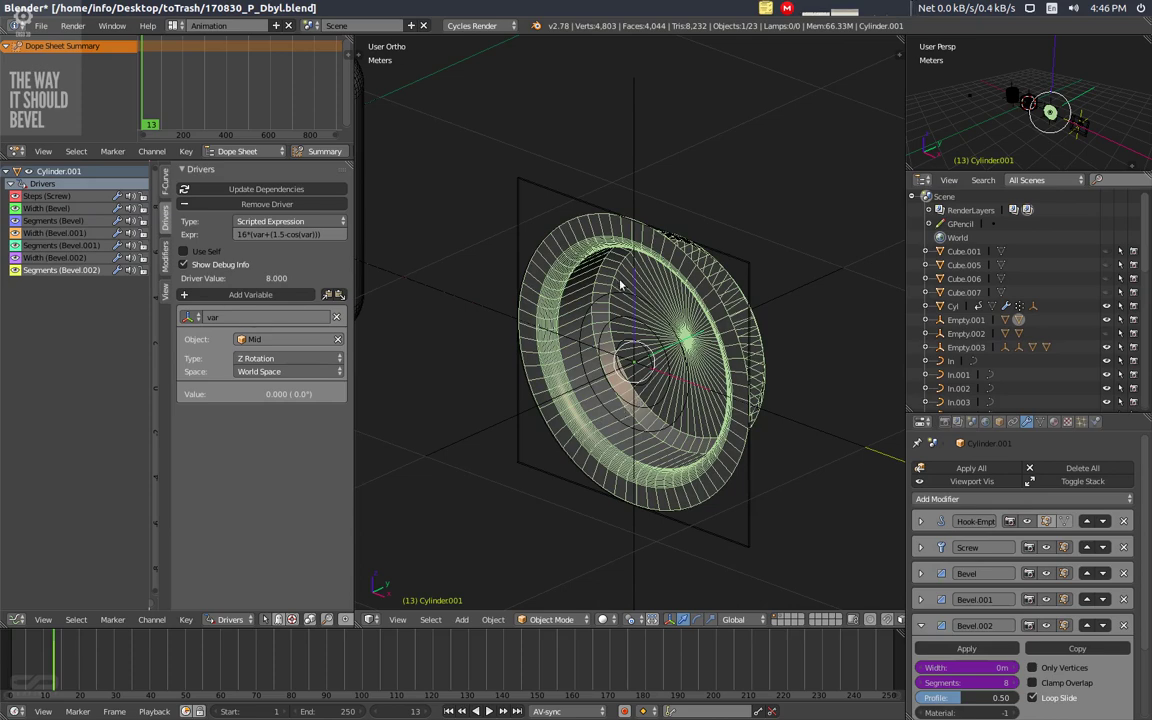
middle_drag(638, 360, 648, 365)
ctrl+scroll(648, 365, up, 1)
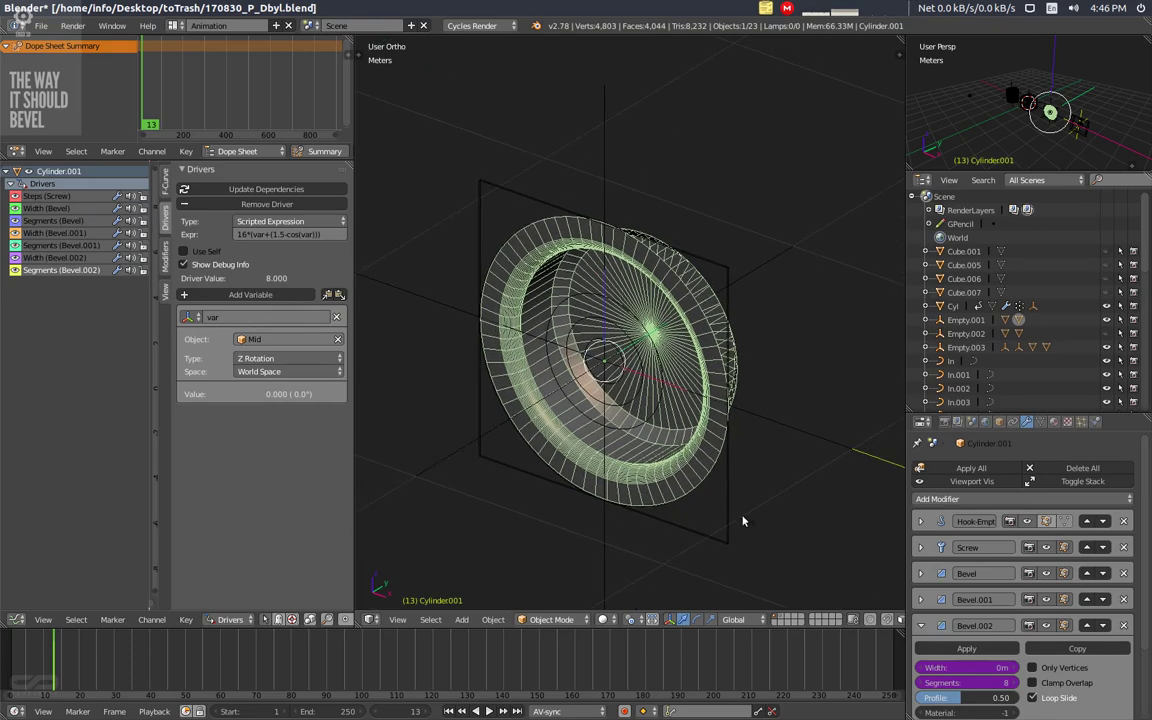
Add a cube at the origin on an empty layer in a maximized 3D view.
click(786, 620)
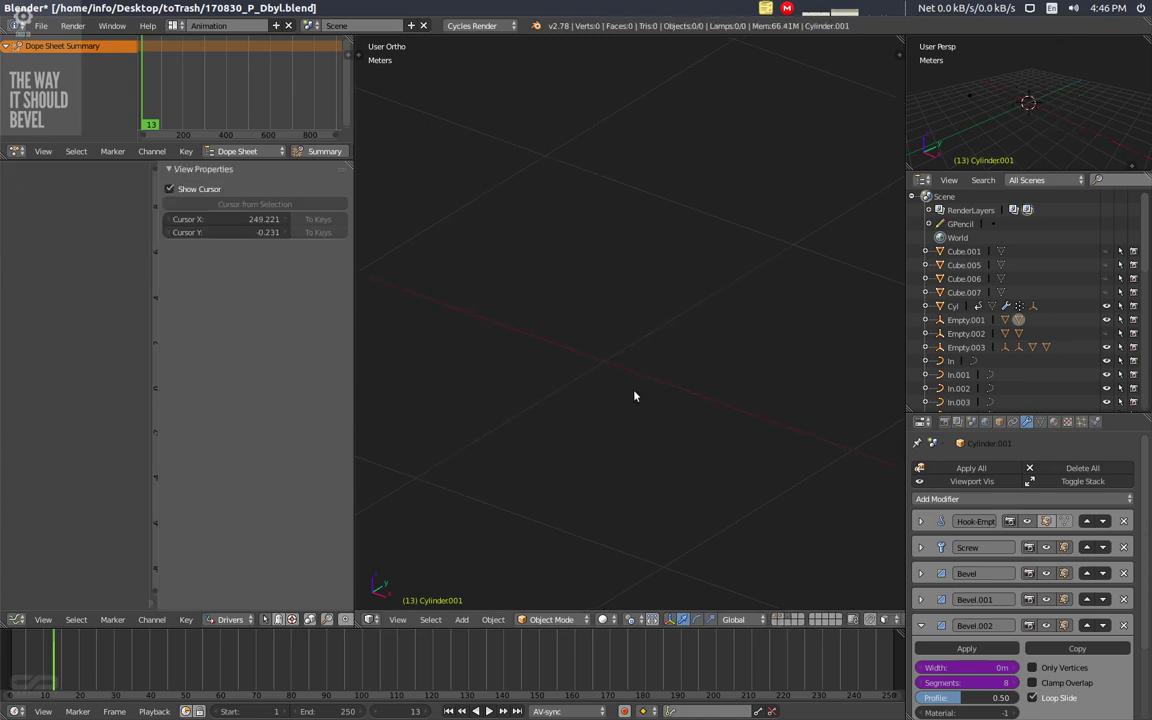
ctrl+middle_drag(668, 323, 668, 450)
key(shift+space)
shift+middle_drag(457, 304, 719, 464)
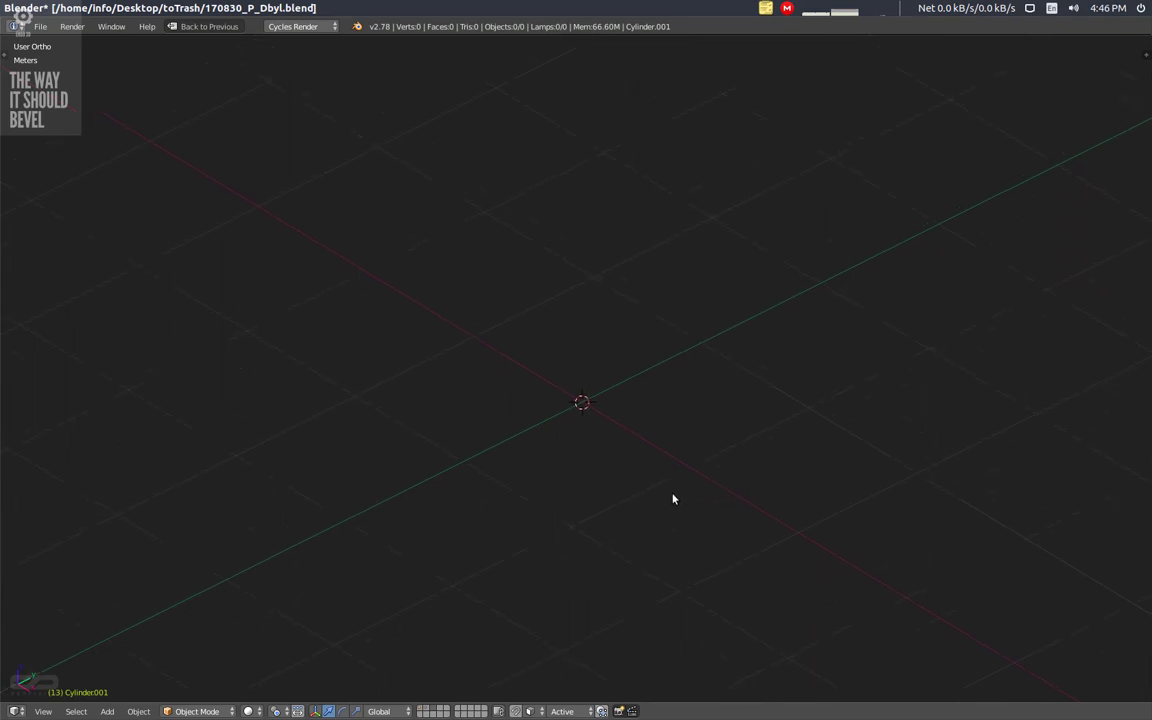
key(shift+a)
mouse_move(674, 494)
click(717, 507)
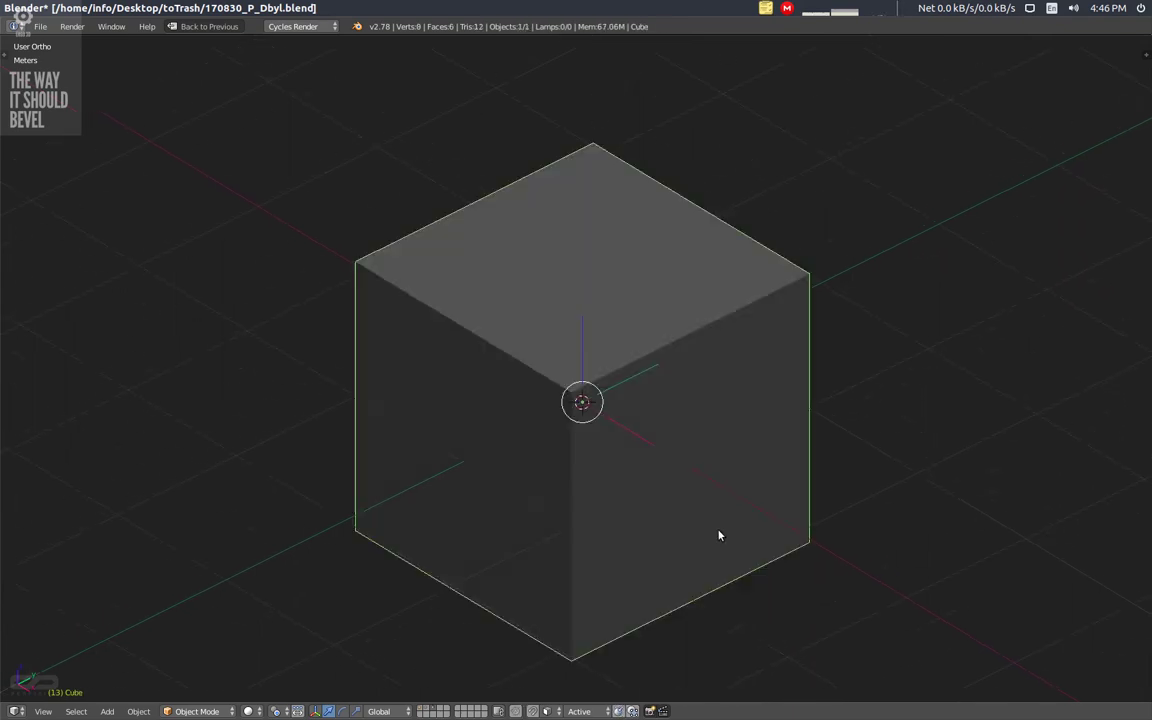
Duplicate the cube in place and move the copy's mesh up along Z with increment snapping.
key(shift+d)
key(Escape)
key(Tab)
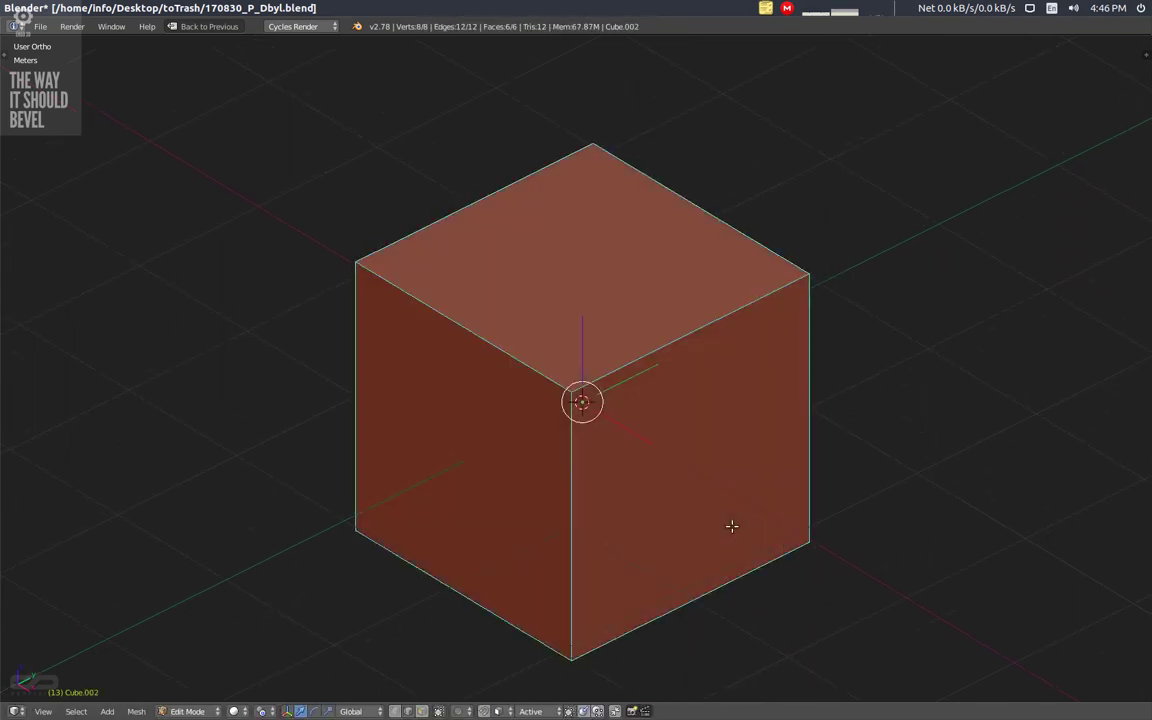
key(g)
key(z)
key(Escape)
click(501, 711)
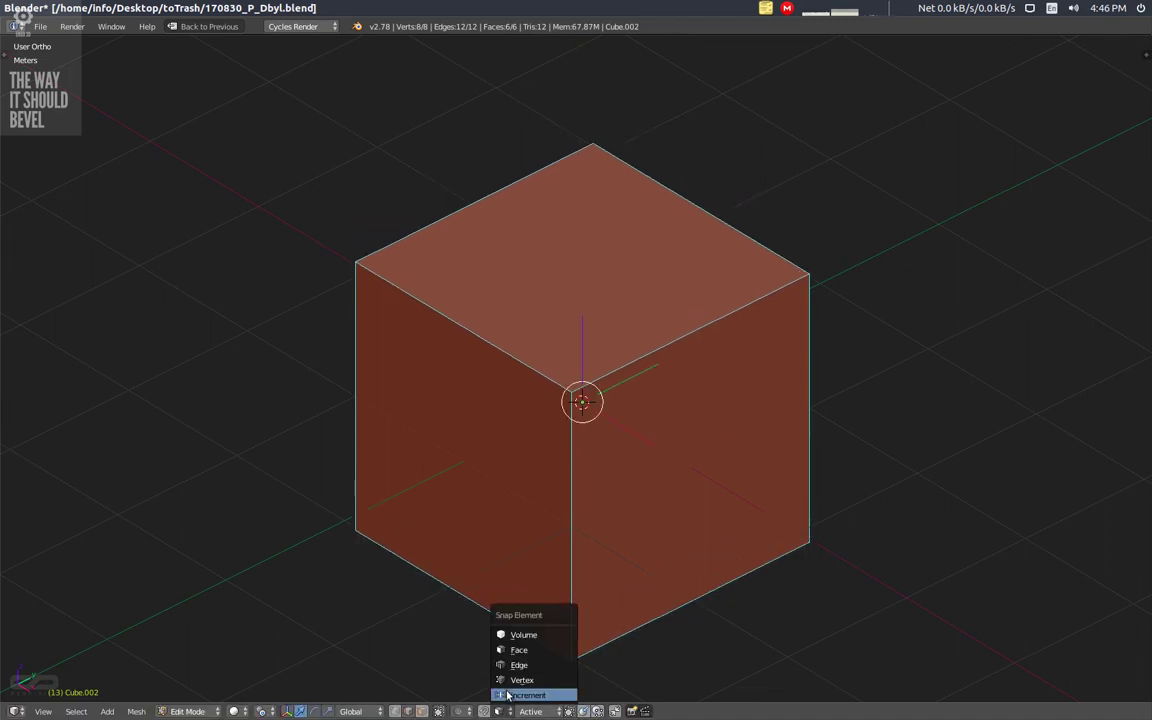
click(518, 695)
key(g)
key(z)
click(654, 412)
middle_drag(560, 444, 586, 336)
key(Tab)
Place the scaled-down duplicate on the large cube's top face and lower it about 24 cm into it.
middle_drag(605, 289, 649, 478)
middle_drag(915, 512, 663, 424)
middle_drag(681, 346, 664, 406)
scroll(607, 322, up, 3)
right_click(676, 342)
right_click(675, 346)
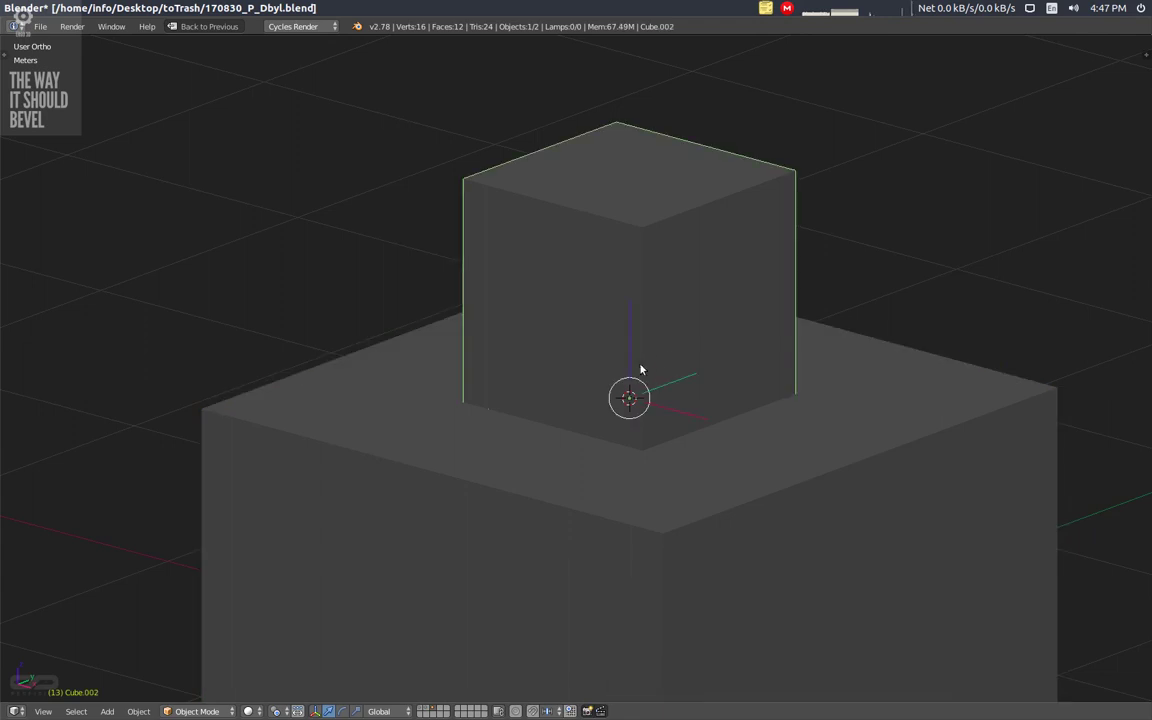
drag(630, 342, 630, 432)
middle_drag(630, 432, 609, 465)
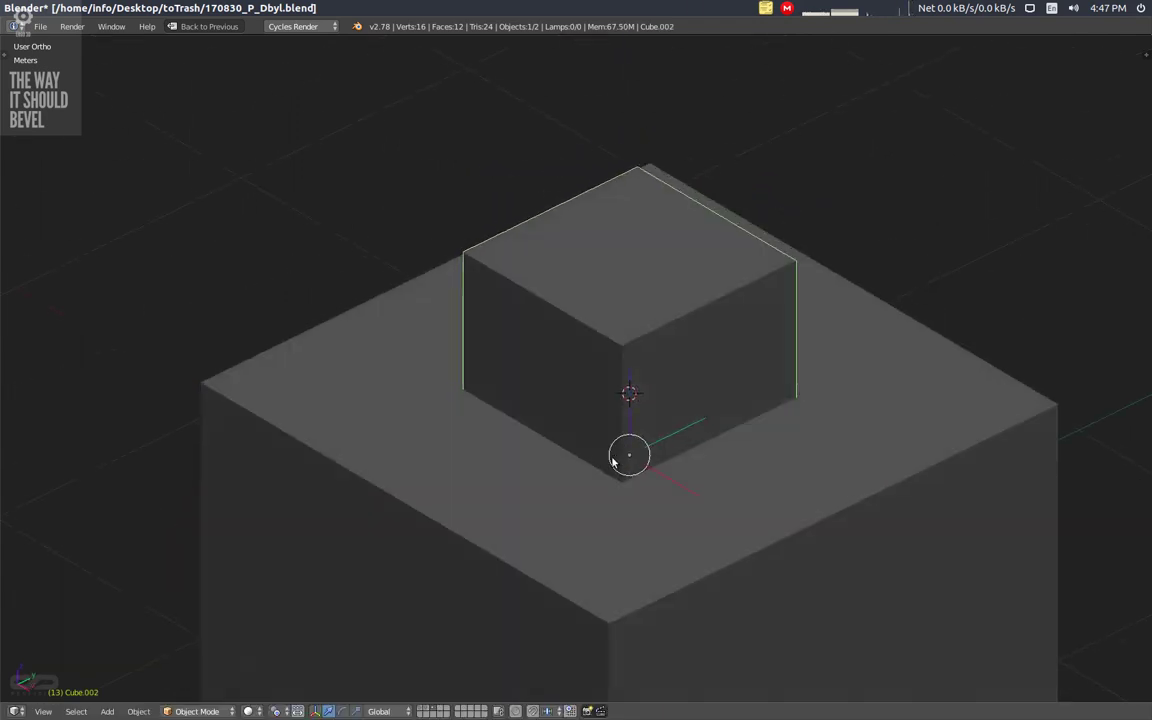
Add the large cube to the selection and display the 3D view's tools and properties.
shift+right_click(534, 510)
key(shift+space)
key(ctrl+Up)
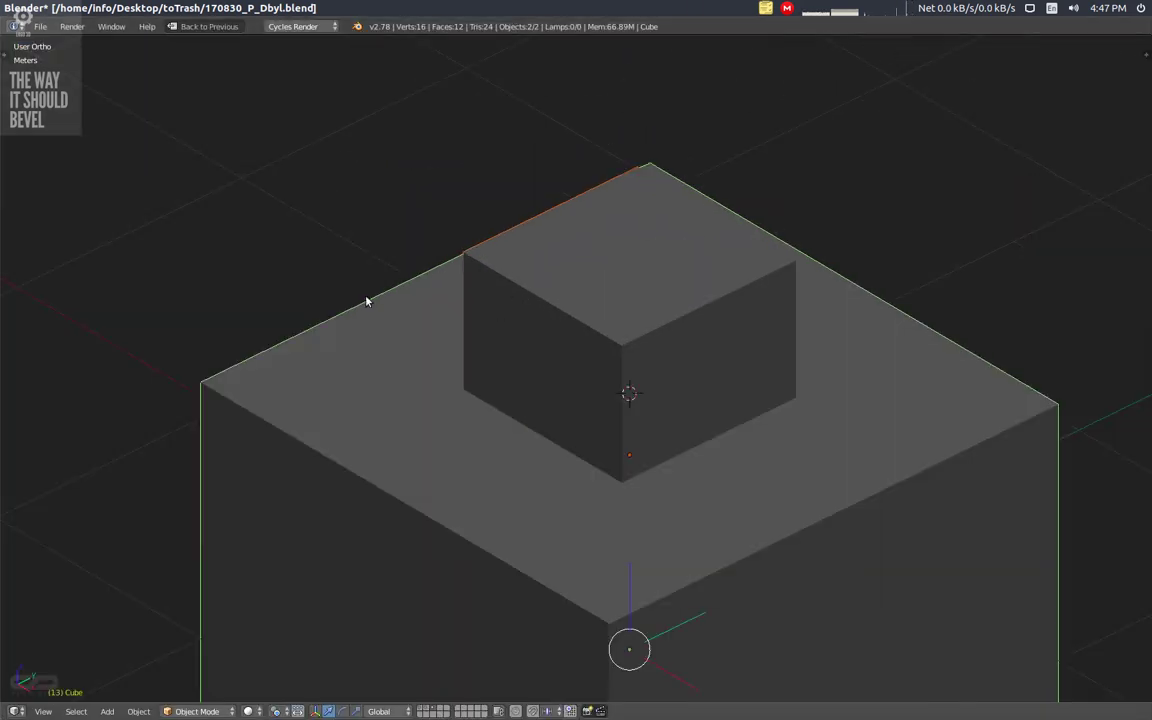
key(t)
key(n)
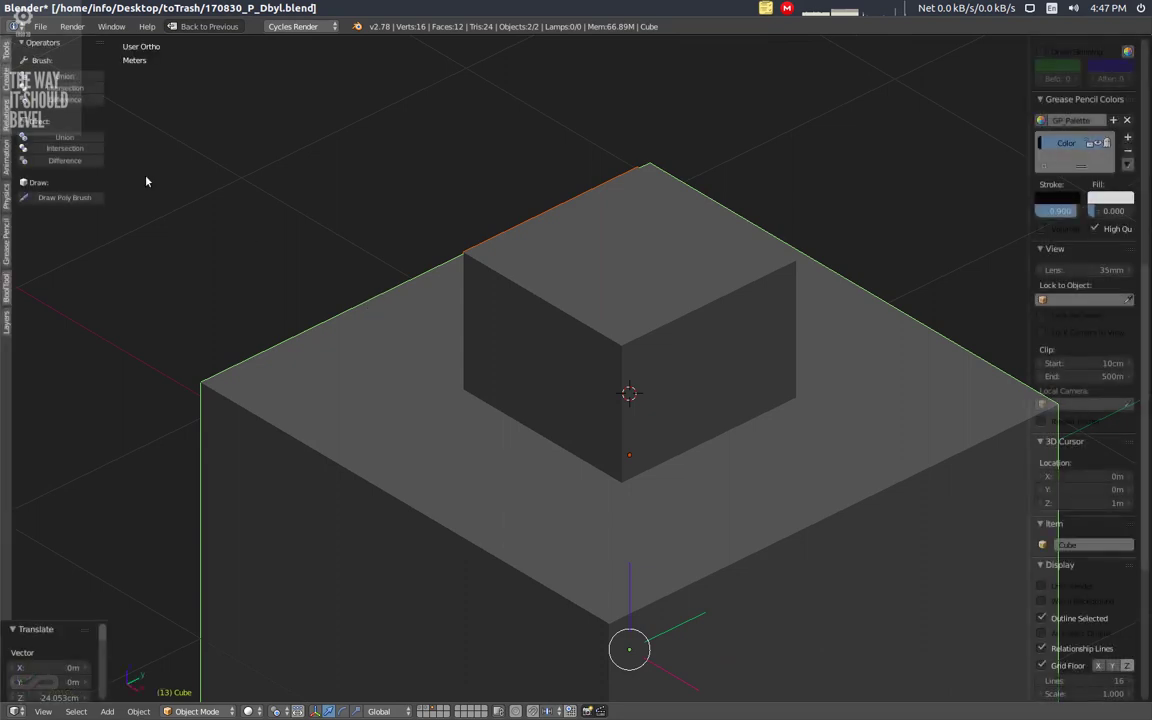
Try cutting the small cube out of the large cube with a brush Difference and inspect the recess.
click(88, 101)
middle_drag(744, 398, 764, 396)
ctrl+middle_drag(719, 336, 700, 390)
middle_drag(655, 423, 671, 399)
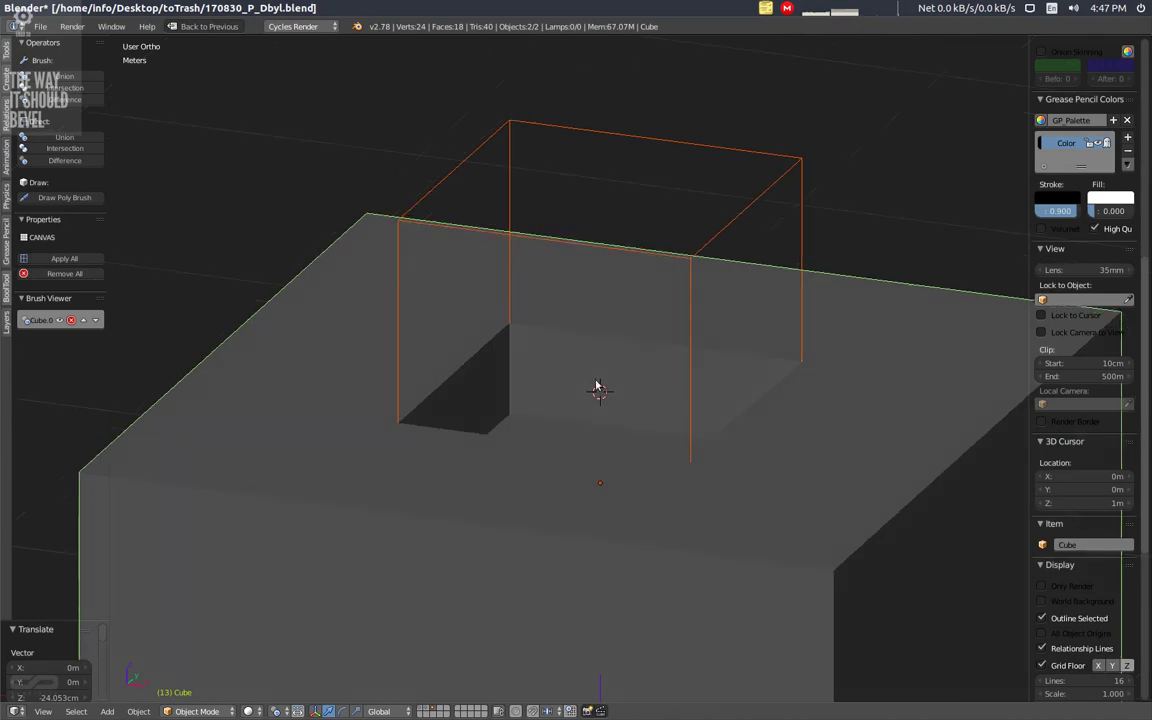
middle_drag(555, 365, 520, 465)
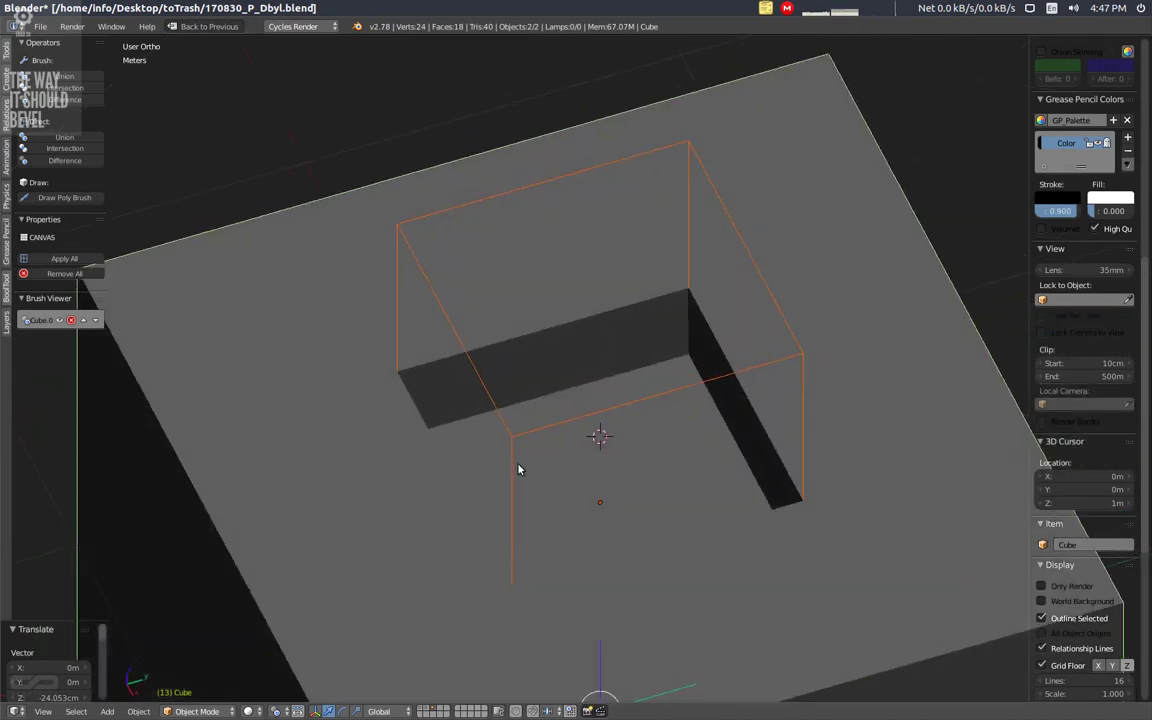
middle_drag(624, 393, 566, 339)
middle_drag(538, 430, 622, 427)
mouse_move(659, 362)
middle_down()
mouse_move(728, 380)
mouse_move(653, 370)
middle_up()
mouse_move(608, 453)
middle_down()
mouse_move(632, 478)
mouse_move(532, 468)
mouse_move(550, 458)
mouse_move(528, 471)
mouse_move(534, 455)
mouse_move(517, 481)
mouse_move(586, 478)
mouse_move(605, 442)
middle_up()
key(ctrl+z)
Isolate the small cube in local view and delete its bottom face.
key(Tab)
middle_drag(585, 362, 584, 244)
key(KP_Divide)
key(x)
click(622, 491)
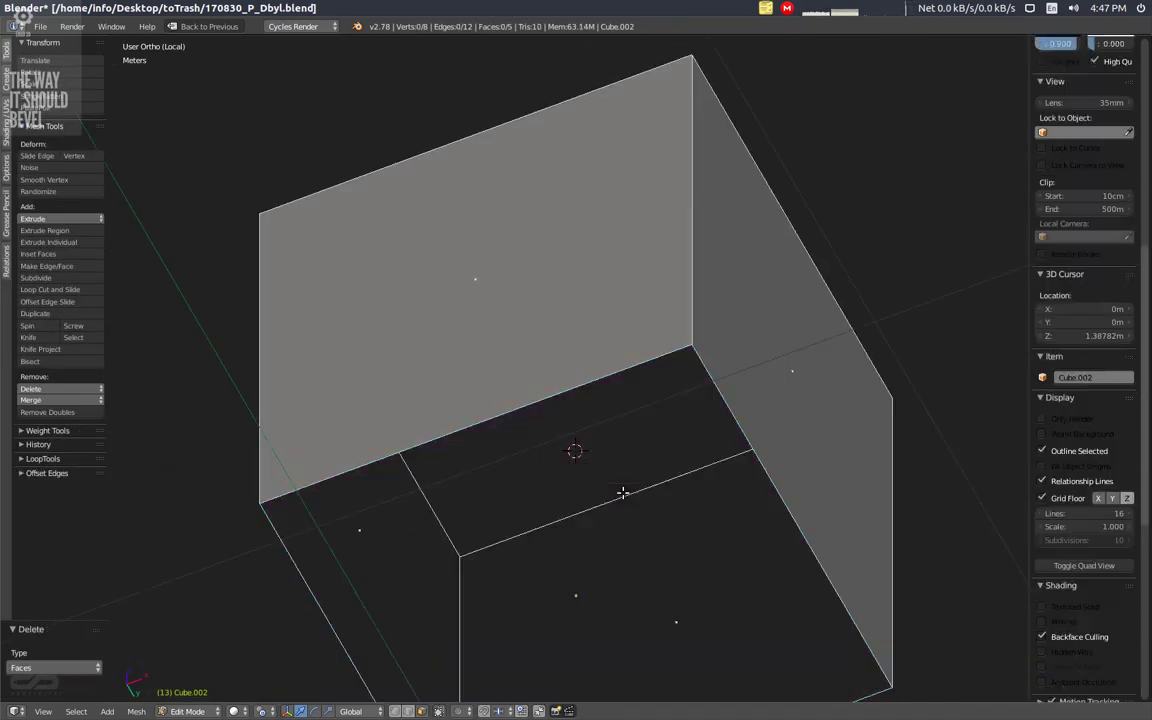
middle_drag(694, 330, 668, 473)
key(KP_Divide)
scroll(662, 425, down, 2)
key(Tab)
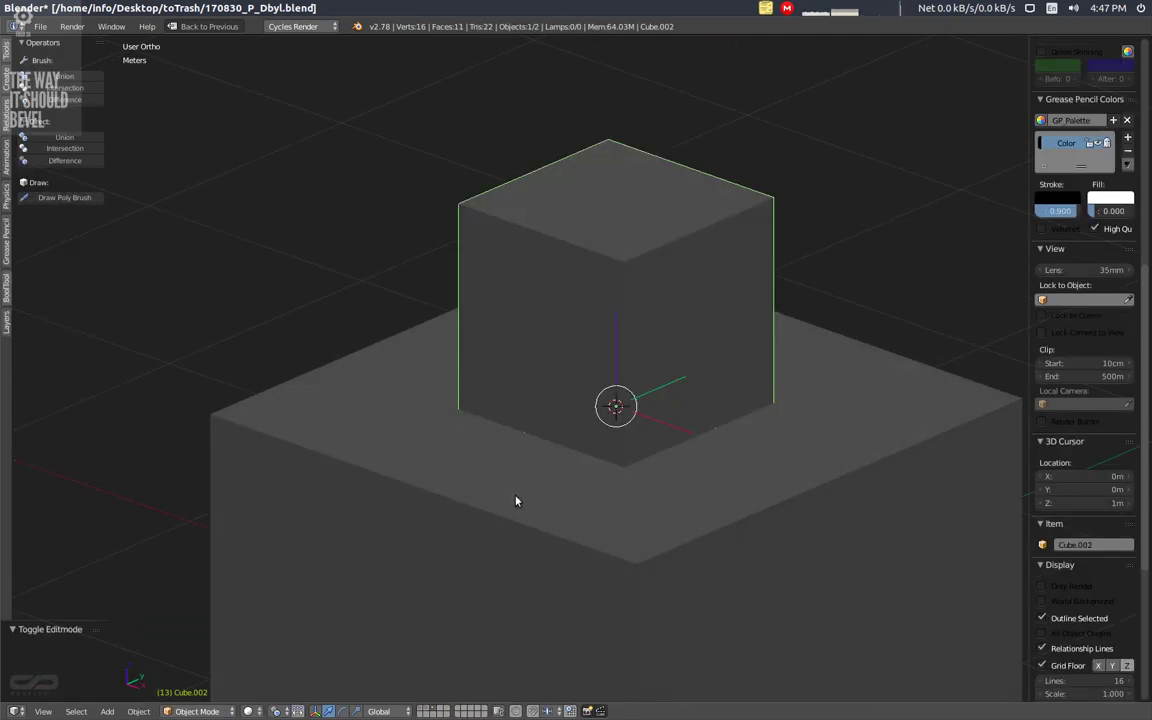
Subtract the open-bottomed small cube from the large cube with a brush Difference and inspect the opening in render-only display.
shift+right_click(491, 464)
click(64, 99)
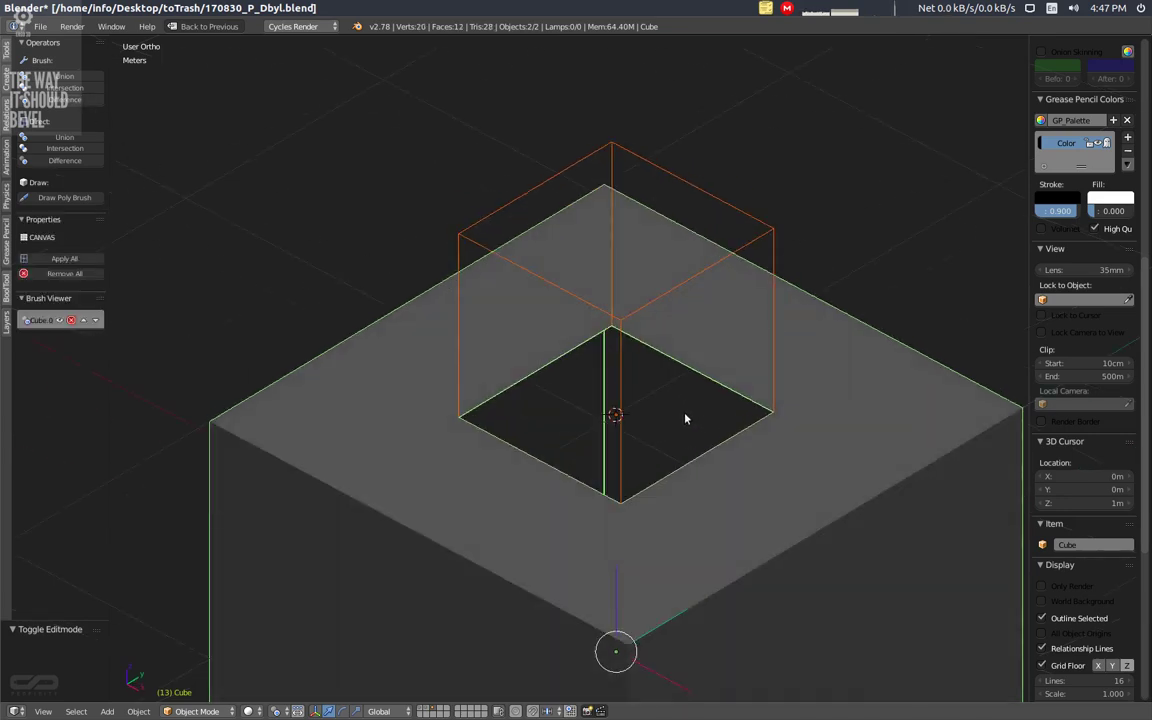
key(shift+alt+z)
middle_drag(684, 419, 613, 455)
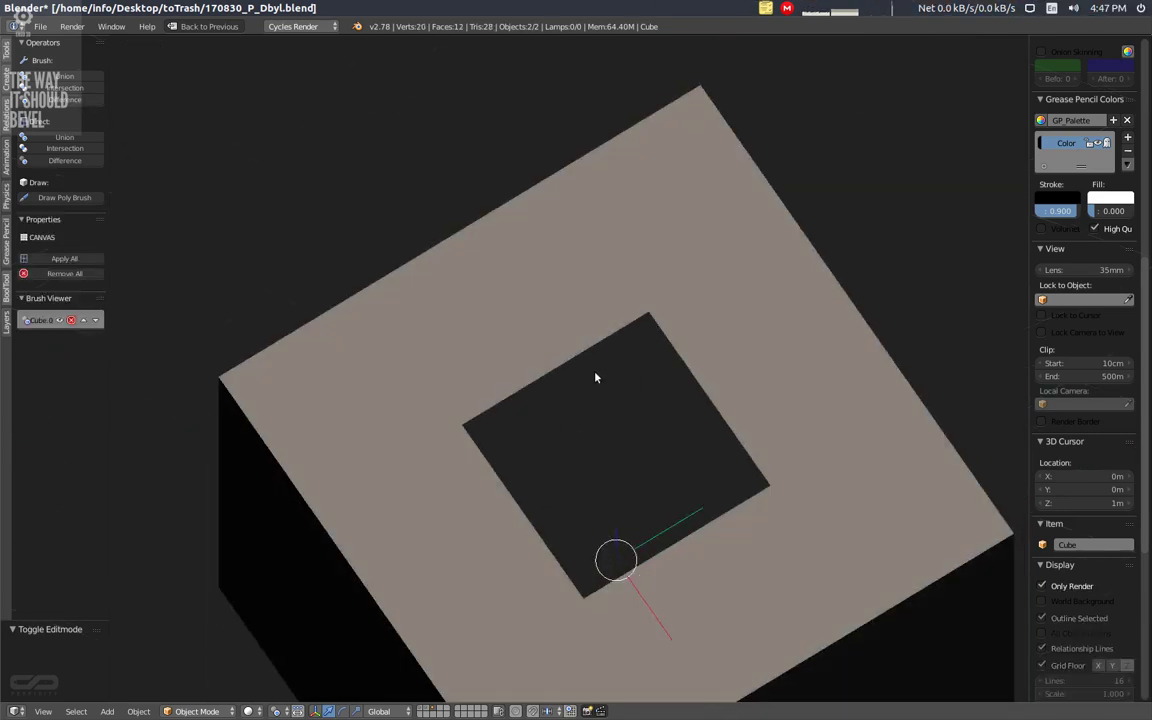
middle_drag(628, 370, 661, 492)
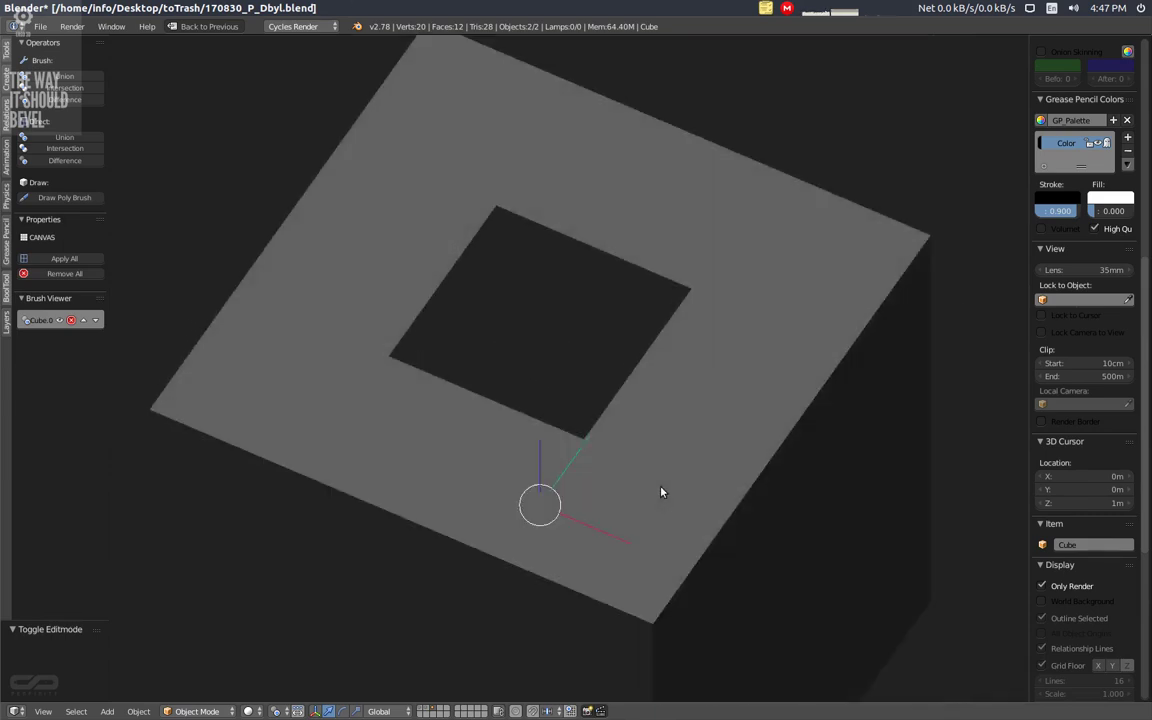
middle_drag(602, 401, 422, 509)
middle_drag(385, 550, 441, 544)
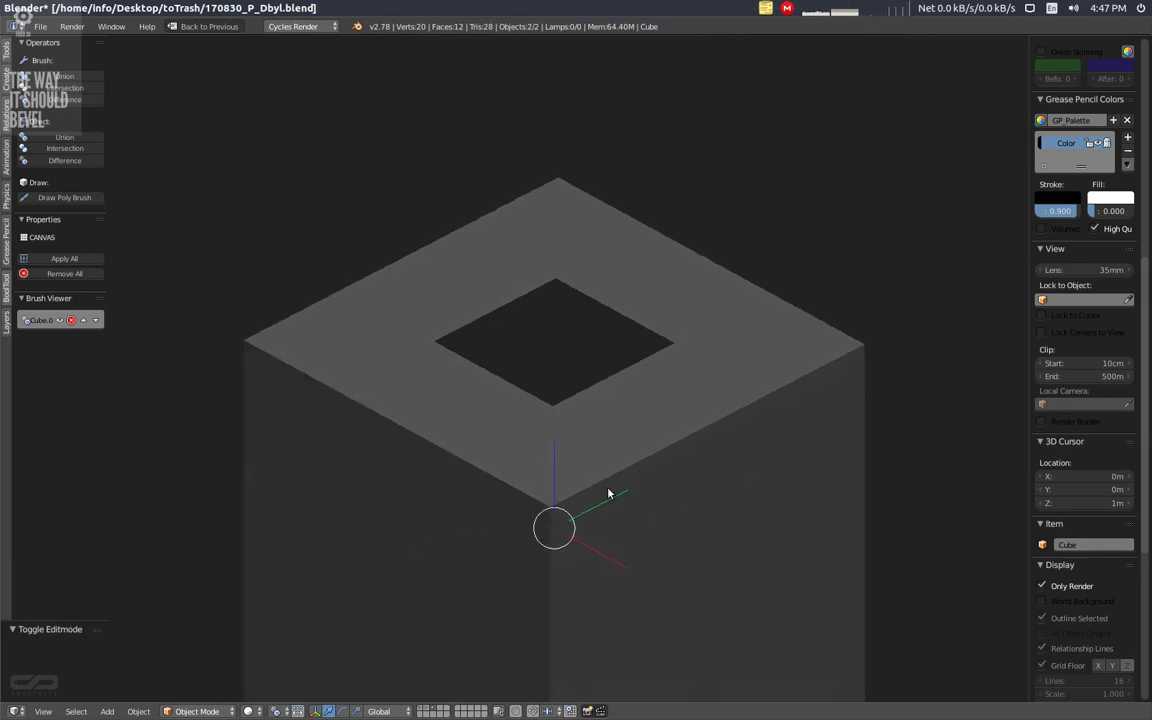
middle_drag(608, 493, 531, 367)
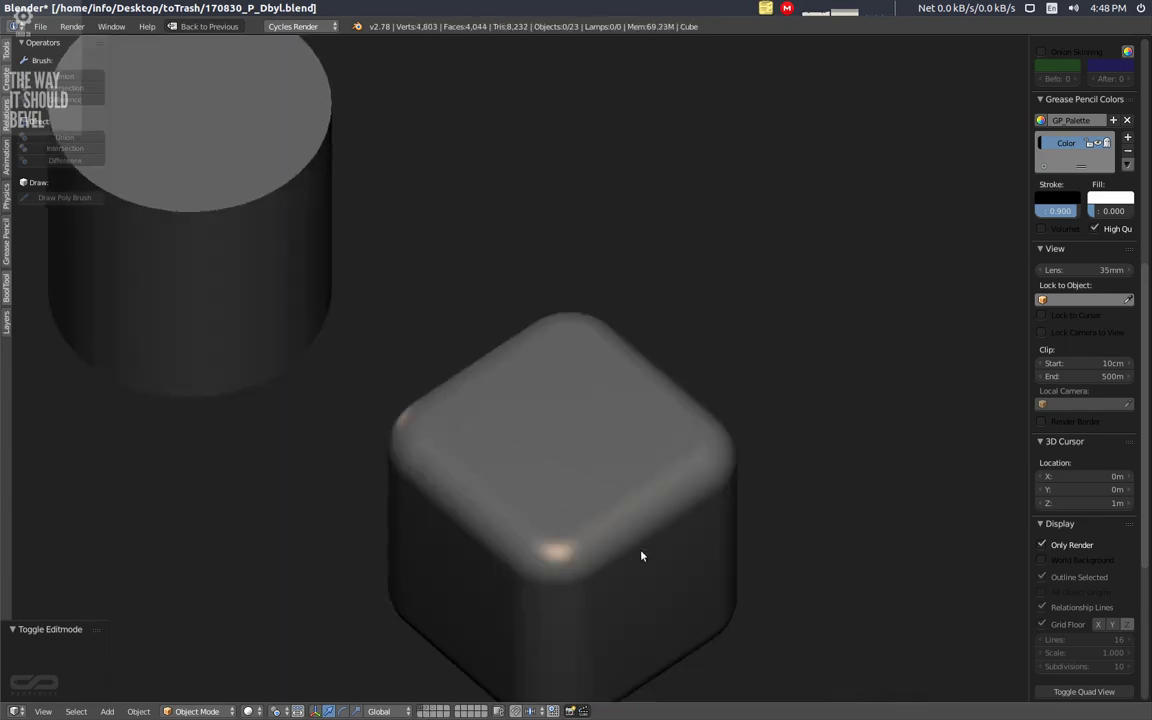
Turn off render-only display in the prepared scene and snap the 3D cursor to the circular recess's cutter object.
middle_drag(641, 556, 576, 450)
scroll(576, 450, down, 2)
shift+middle_drag(512, 480, 363, 380)
shift+middle_drag(583, 491, 370, 437)
key(alt+z)
ctrl+middle_drag(512, 460, 525, 393)
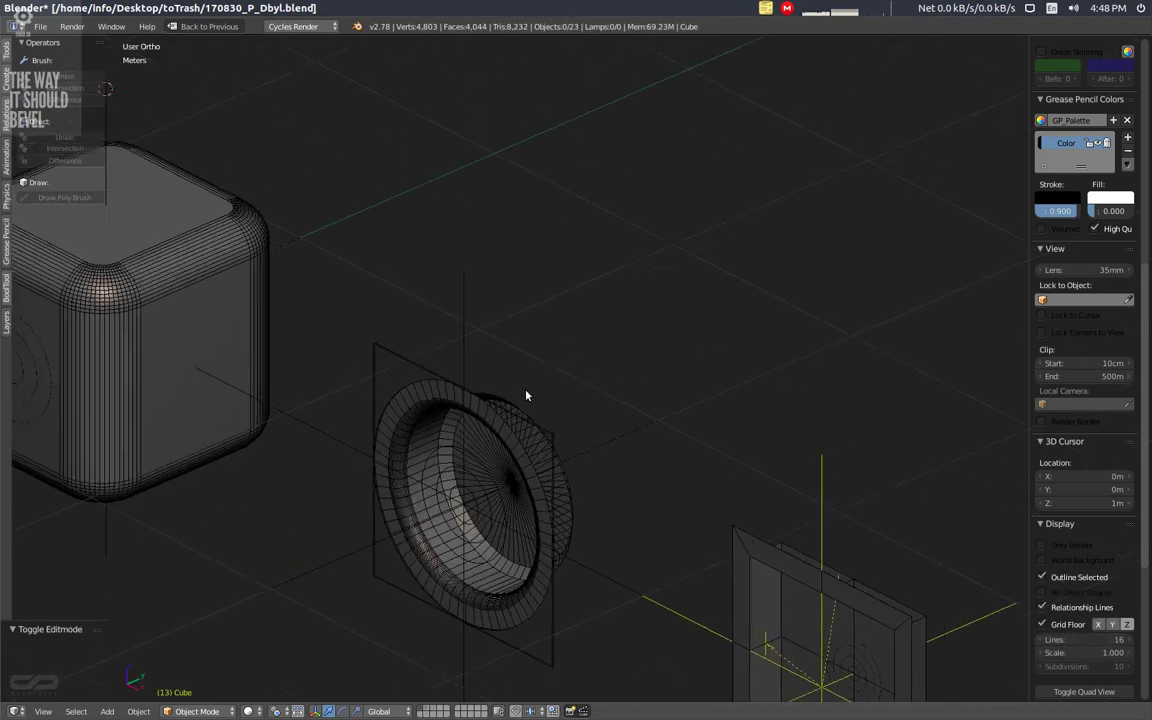
shift+middle_drag(470, 514, 478, 403)
right_click(500, 420)
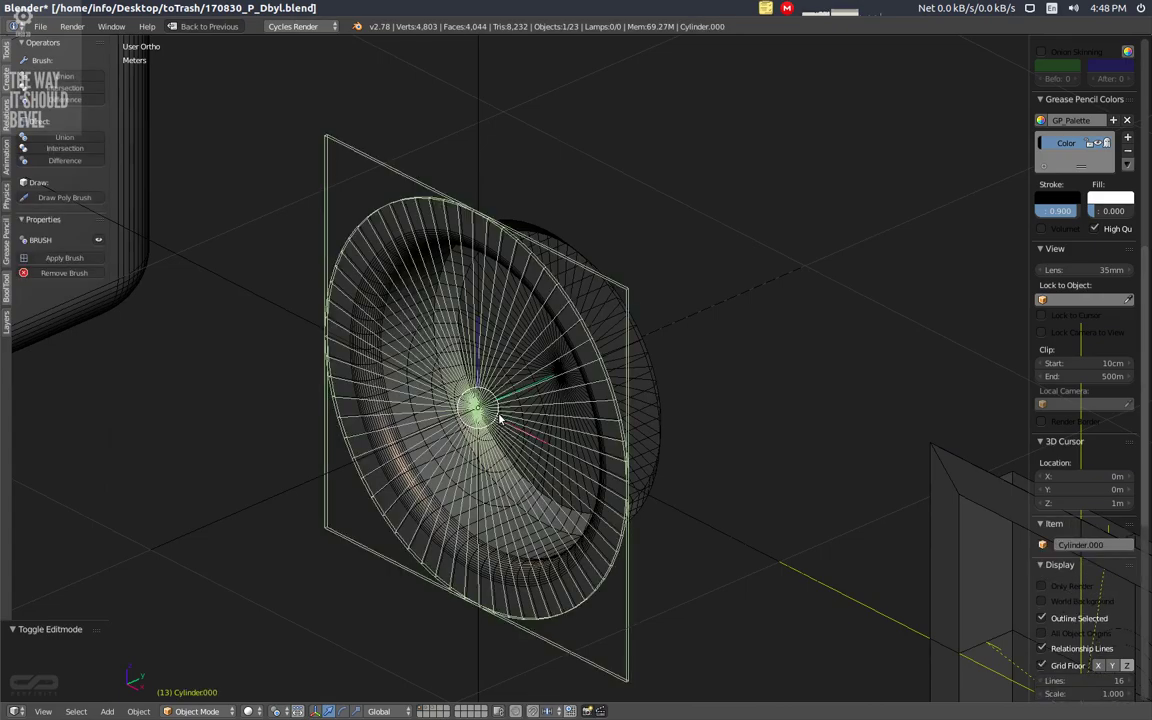
key(shift+s)
middle_drag(494, 471, 508, 463)
middle_drag(682, 539, 666, 543)
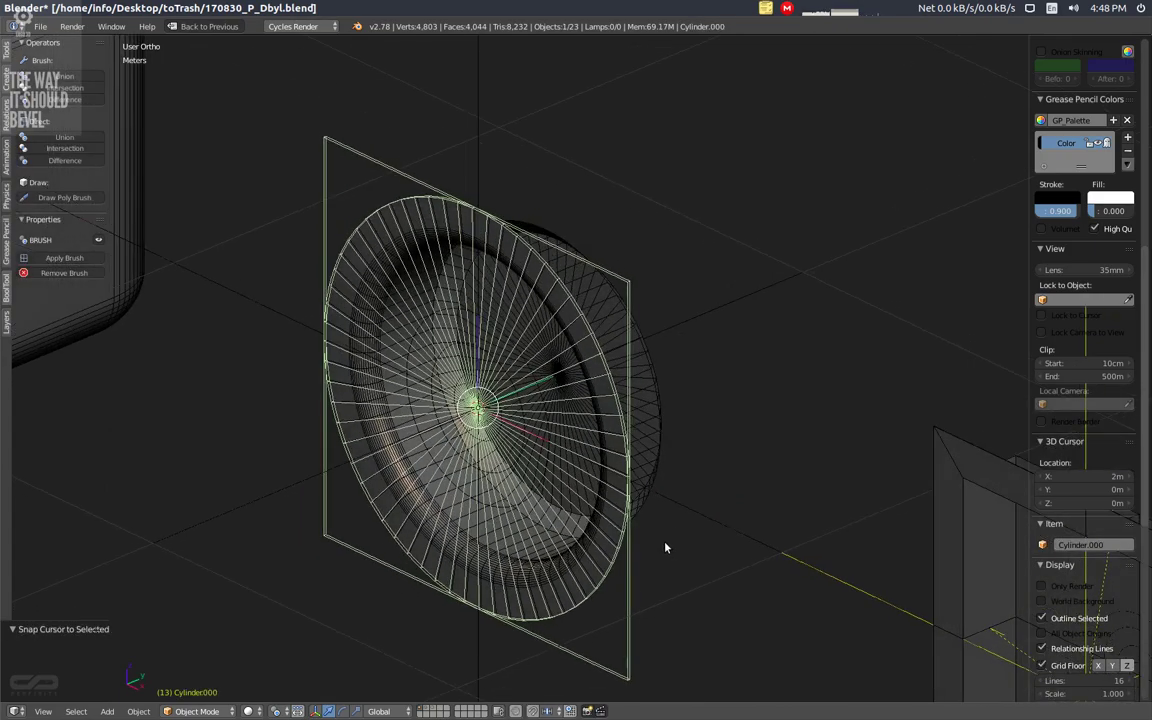
Examine the recess cylinder and the thin disc and frame of its cutter from the front and side.
middle_drag(558, 465, 590, 296)
right_click(545, 327)
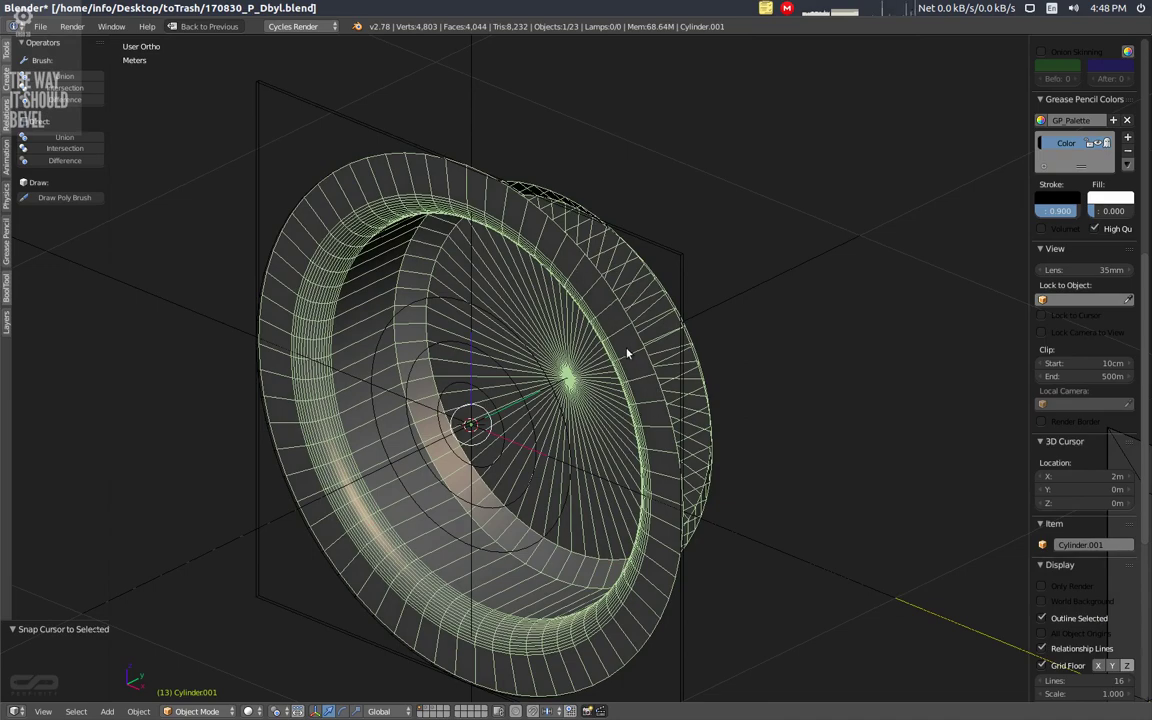
middle_drag(525, 383, 529, 380)
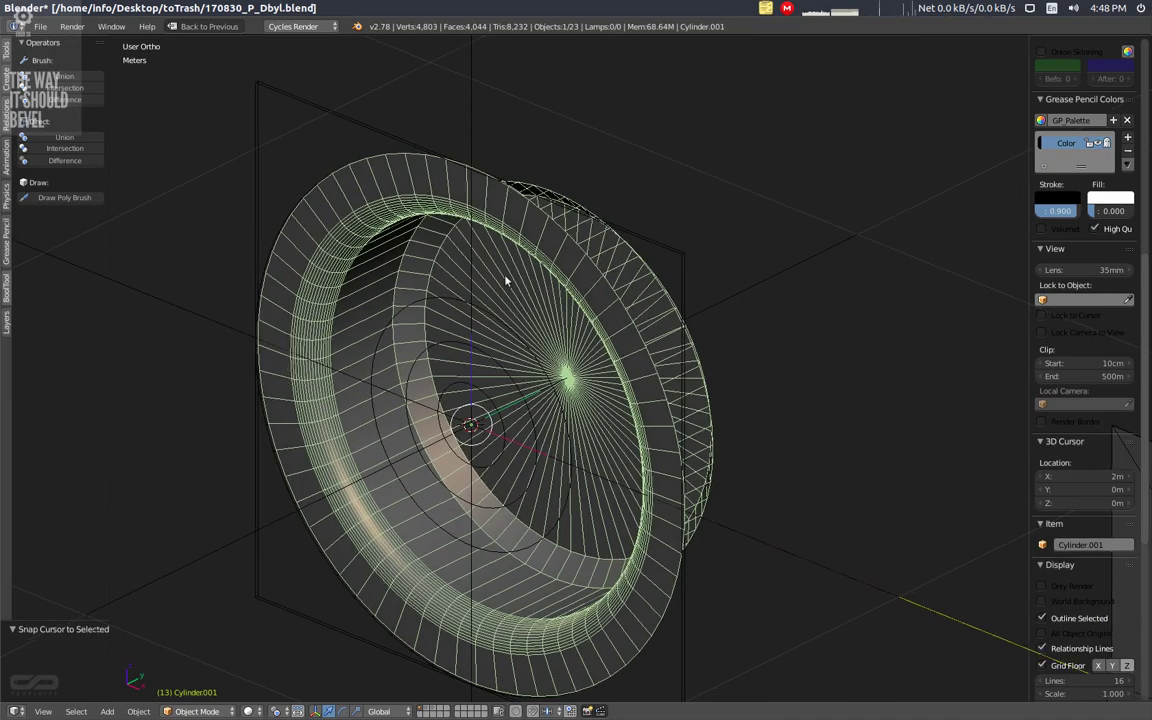
right_click(489, 249)
key(KP_3)
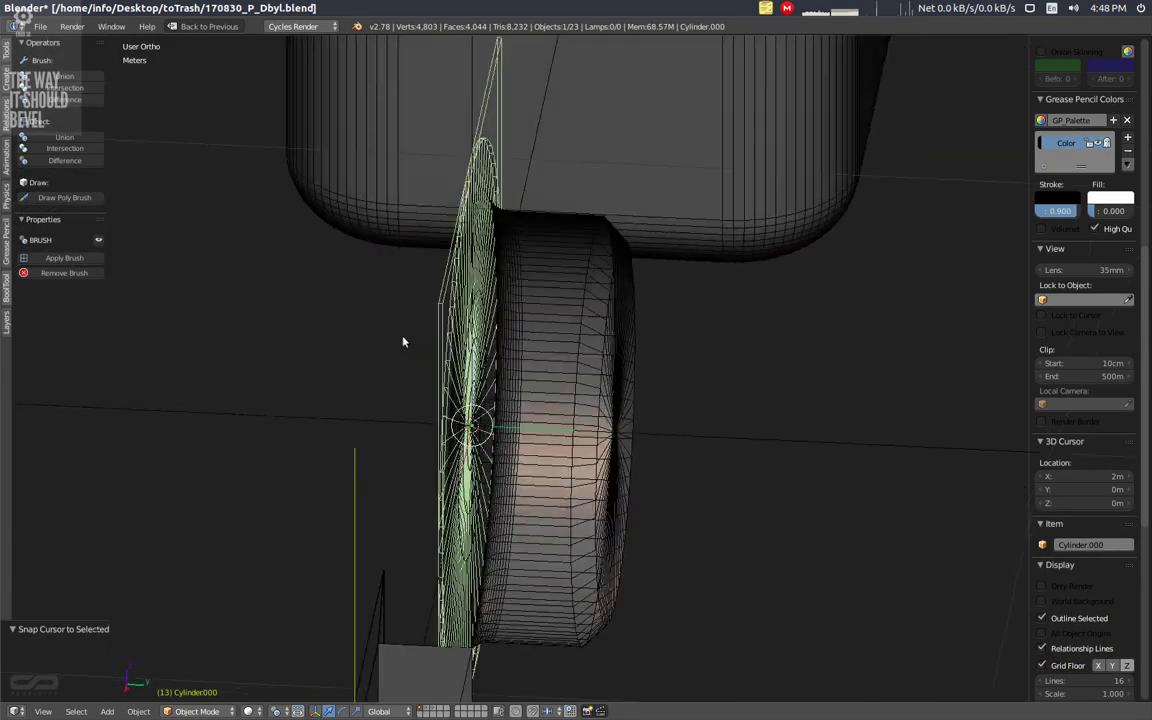
scroll(486, 172, up, 5)
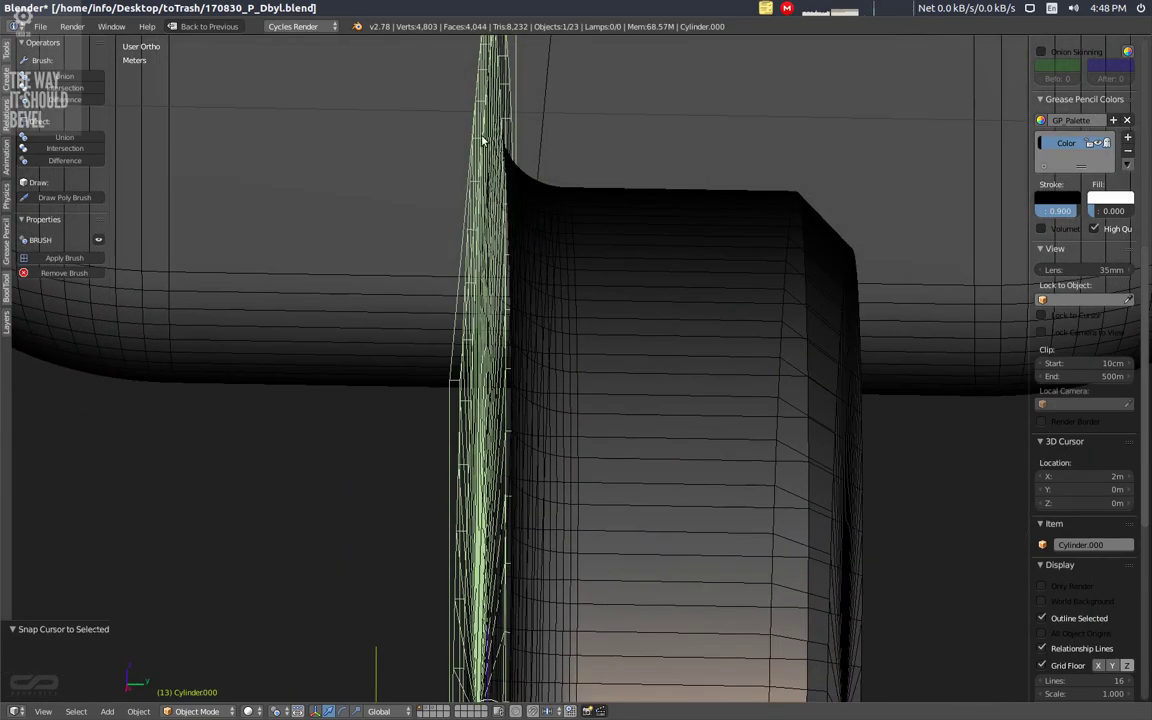
middle_drag(467, 322, 509, 351)
scroll(510, 370, down, 5)
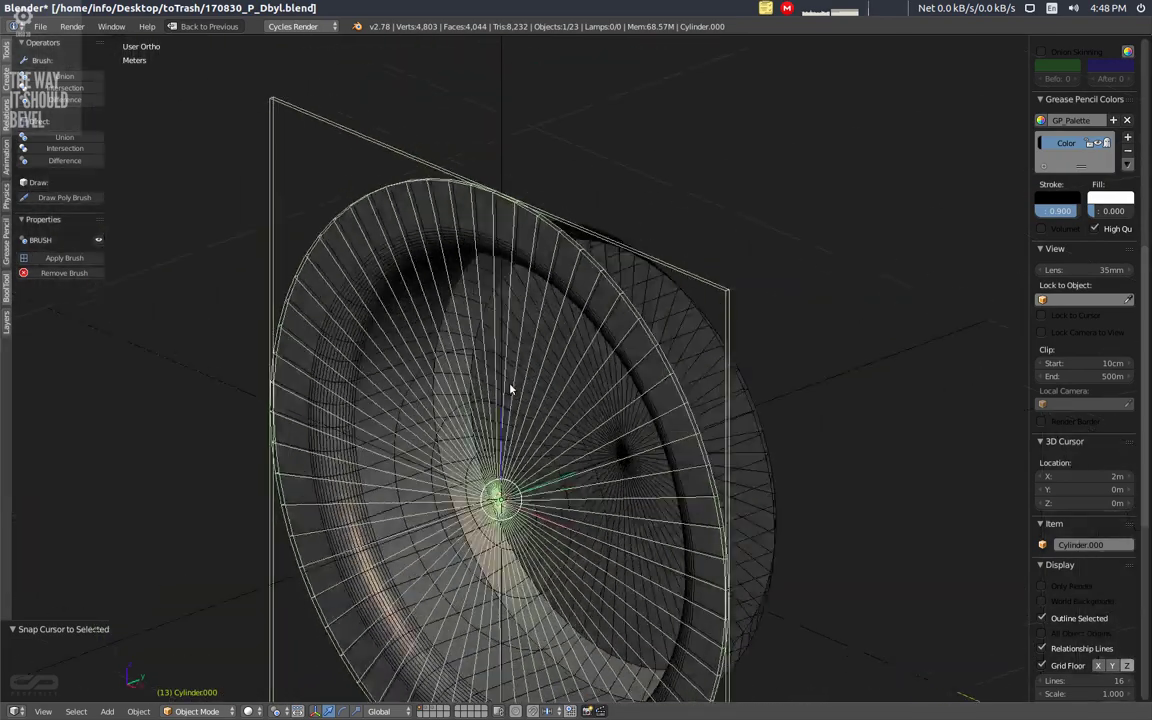
Add a plane at the 3D cursor and rotate its mesh 90° about X.
scroll(527, 540, down, 2)
middle_drag(531, 548, 597, 555)
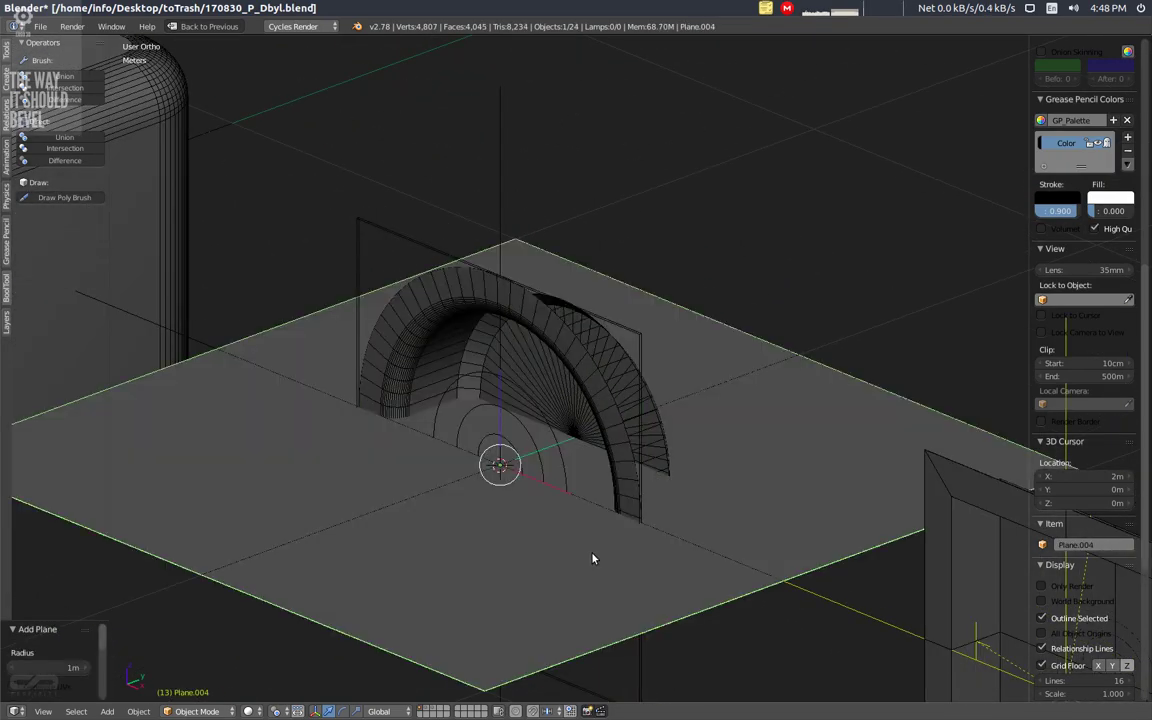
key(Tab)
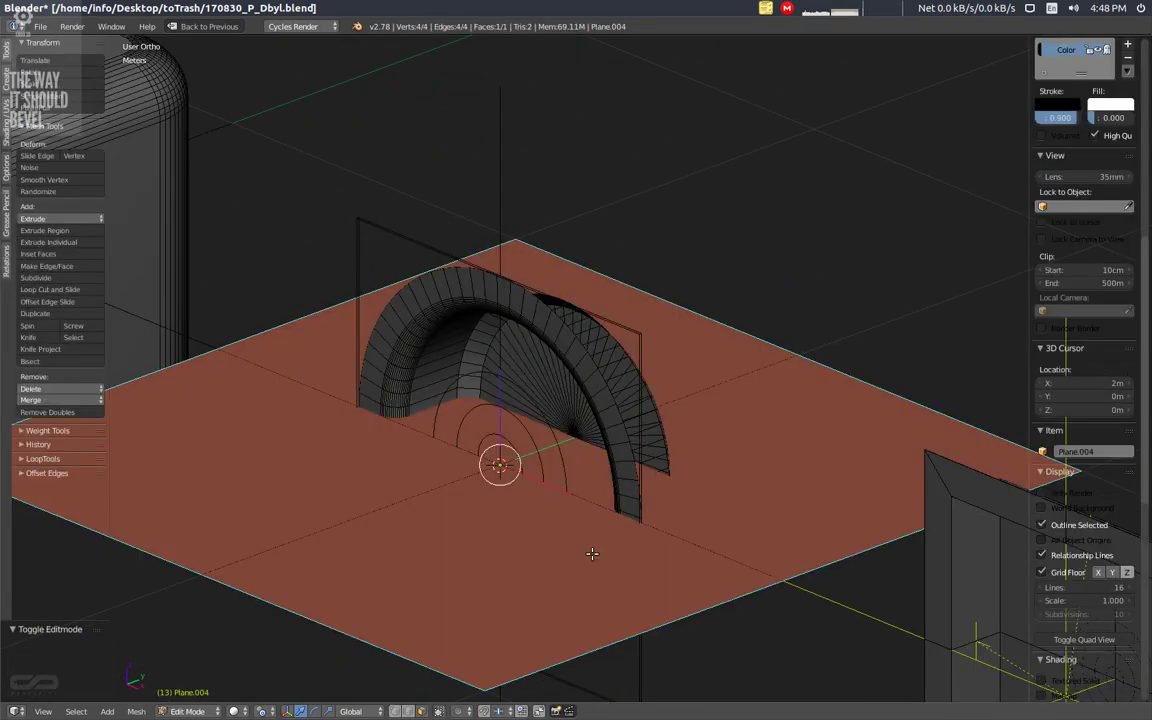
text(rx90)
key(Return)
Extrude the upright plane backwards into a box, then recalculate and flip its normals to face outward.
middle_drag(589, 553, 559, 493)
key(e)
click(866, 527)
key(ctrl+KP_Add)
key(ctrl+n)
right_click(710, 270)
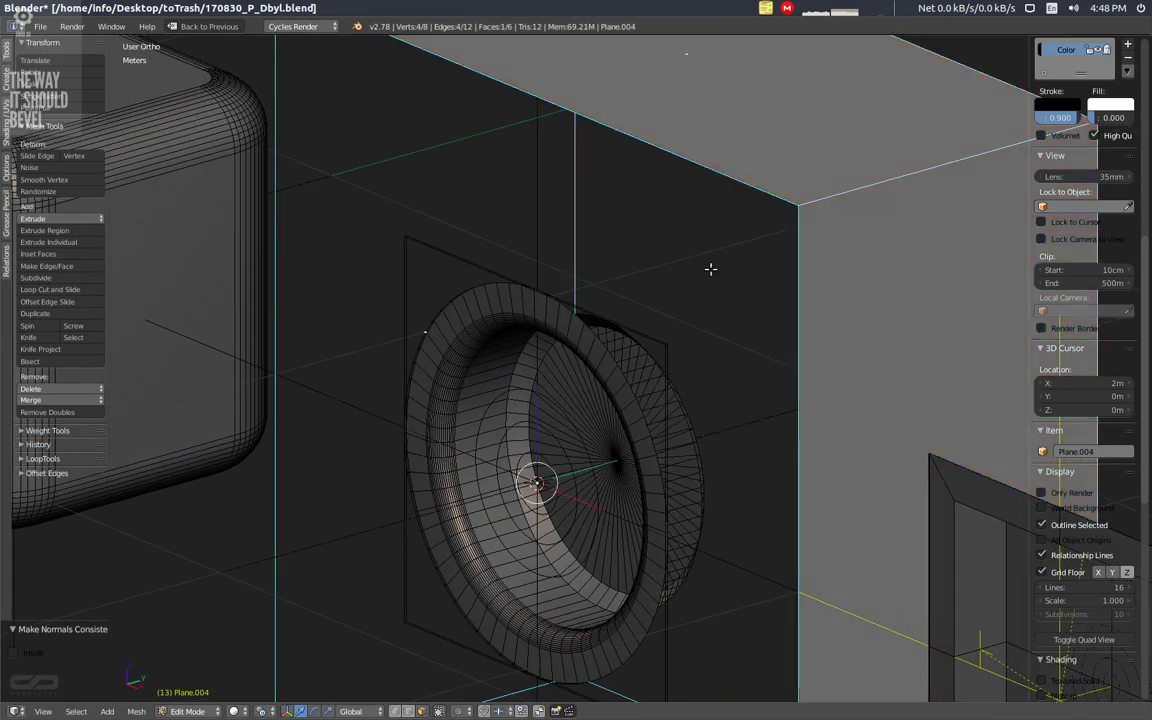
key(w)
key(f)
key(Tab)
Subtract the circular recess cutter from the new box with a brush Difference and inspect the bevelled recess.
middle_drag(527, 373, 563, 353)
ctrl+middle_drag(563, 353, 581, 442)
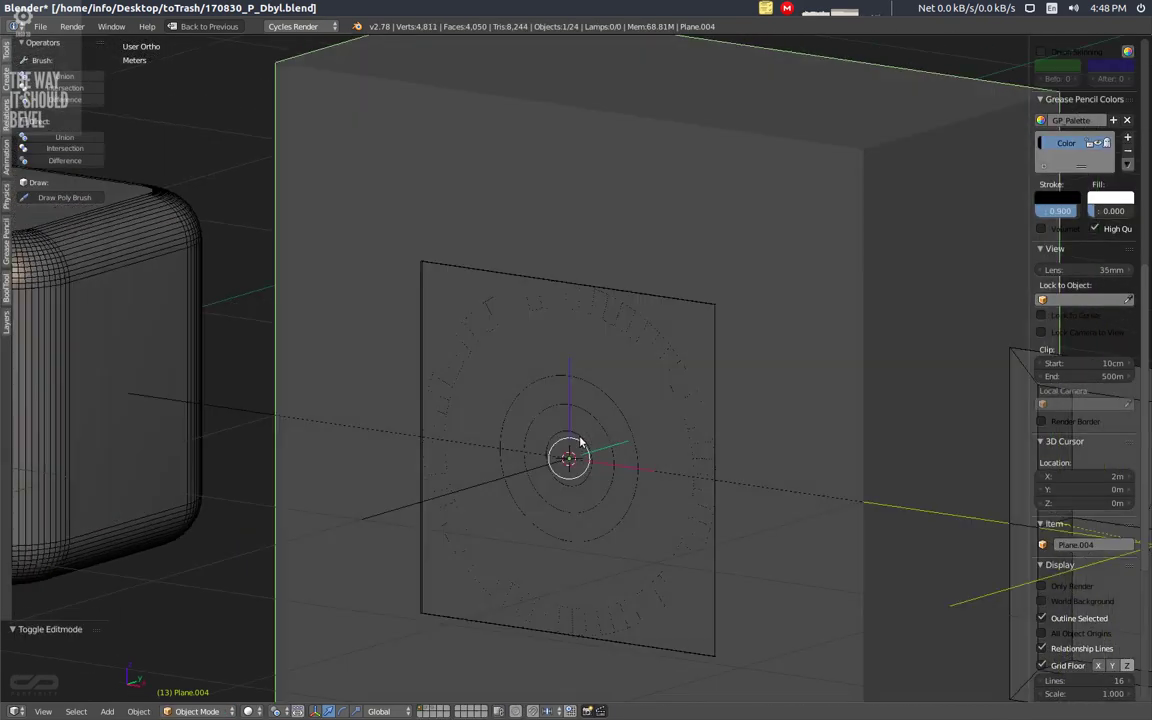
right_click(612, 312)
right_click(612, 312)
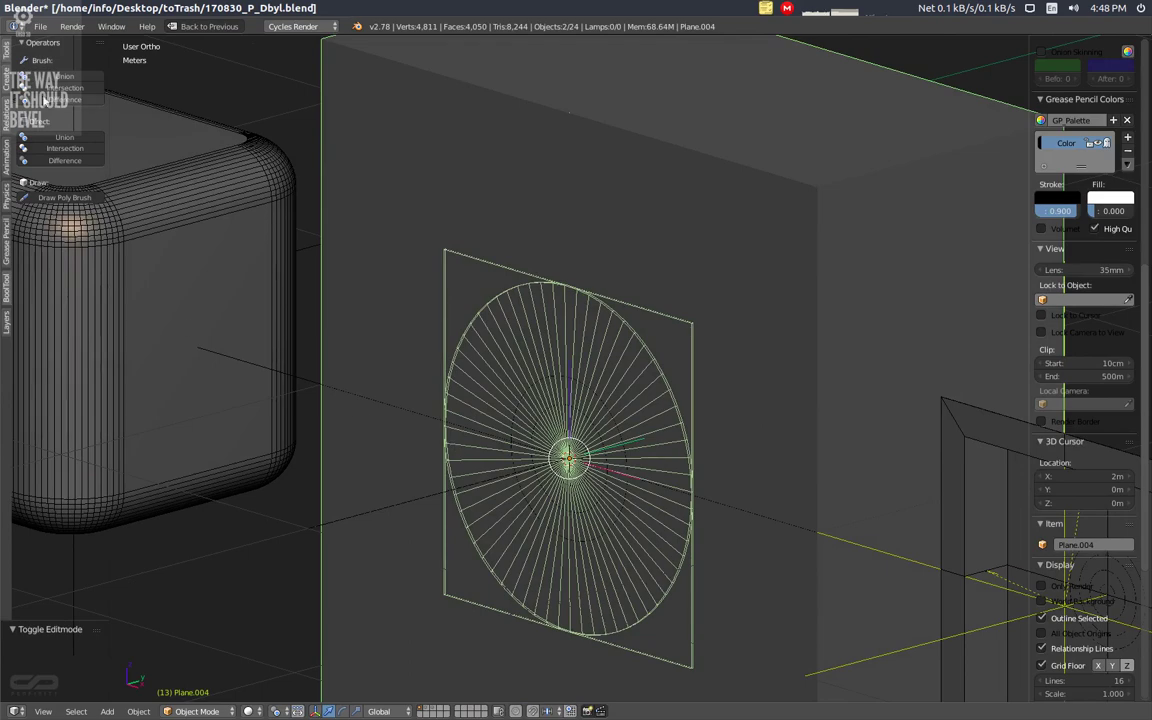
key(ctrl+shift+KP_Subtract)
middle_drag(306, 366, 674, 432)
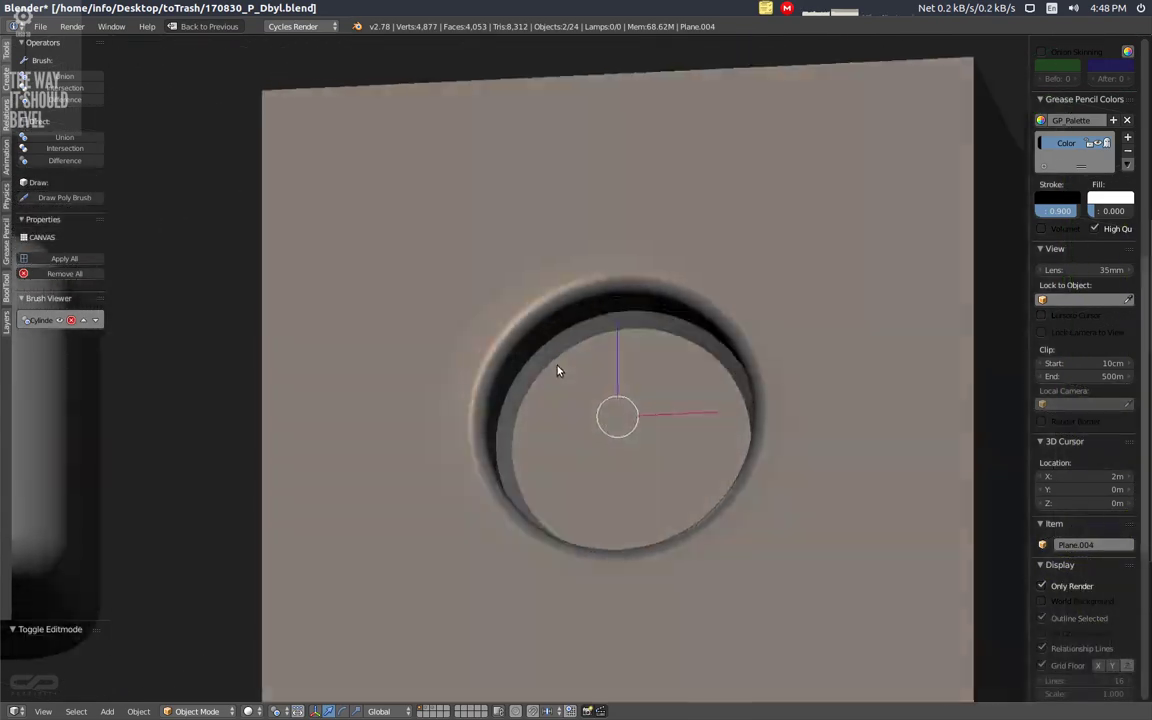
mouse_move(558, 371)
middle_down()
mouse_move(607, 499)
mouse_move(545, 481)
mouse_move(566, 499)
mouse_move(595, 451)
mouse_move(733, 486)
mouse_move(697, 417)
mouse_move(671, 465)
middle_up()
Leave the maximized 3D view to show the box's Boolean modifier alongside the recess.
key(shift+space)
scroll(687, 331, down, 2)
middle_drag(687, 331, 700, 380)
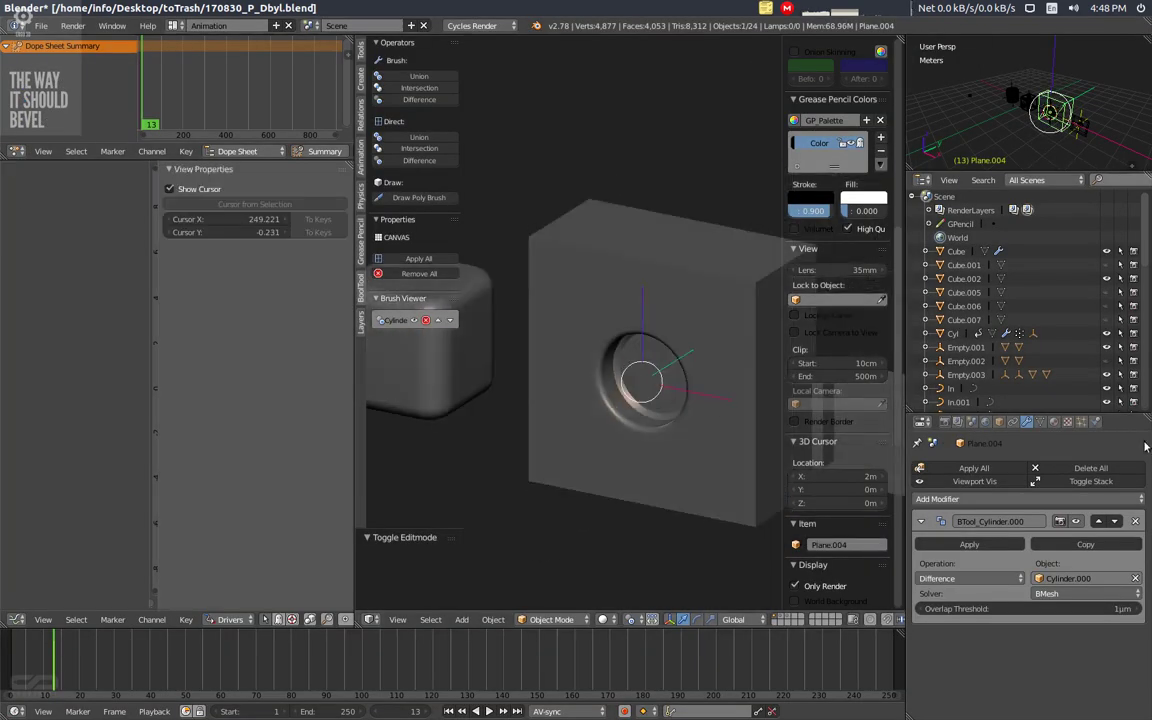
Add a Bevel modifier to the box and move it above the Boolean modifier in the stack.
click(967, 499)
click(866, 272)
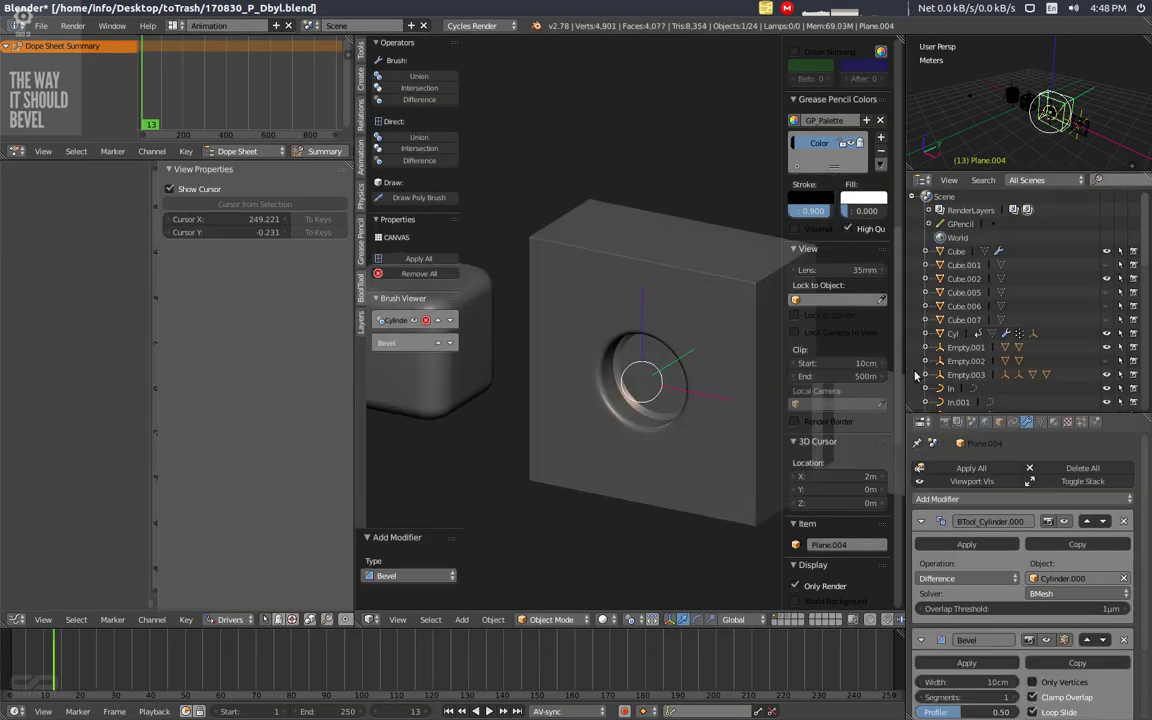
click(1086, 640)
middle_drag(715, 430, 580, 430)
key(shift+space)
middle_drag(492, 445, 461, 415)
key(shift+space)
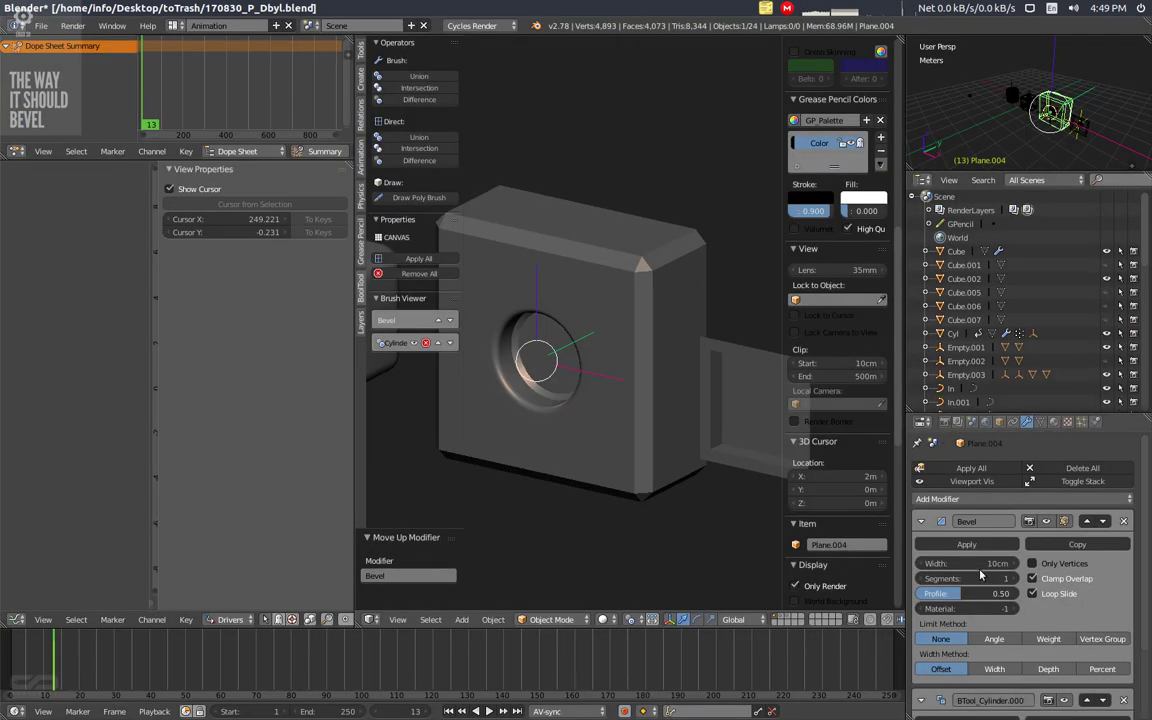
Set the box's bevel to a width of 16 cm with 7 segments.
drag(978, 578, 1036, 563)
key(Tab)
key(a)
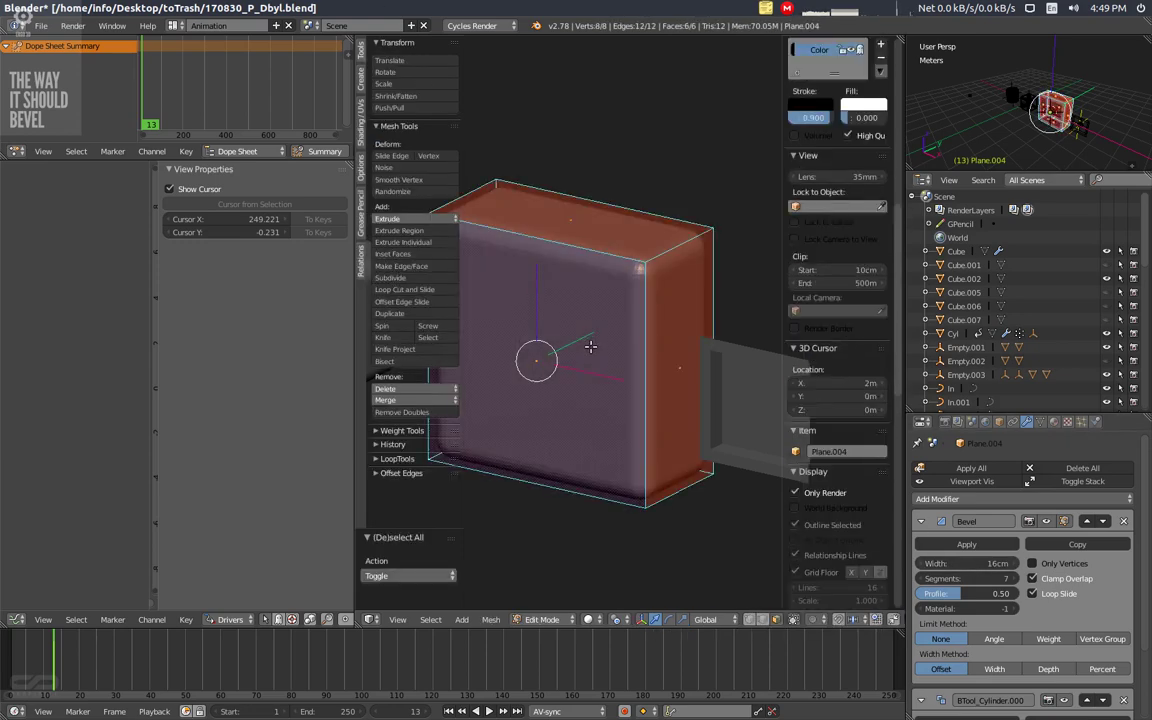
key(Tab)
Show the control rings and wire overlays around the recess, and hide the square outline object enclosing them.
middle_drag(585, 457, 538, 390)
scroll(547, 468, up, 3)
middle_drag(613, 460, 584, 360)
key(alt+z)
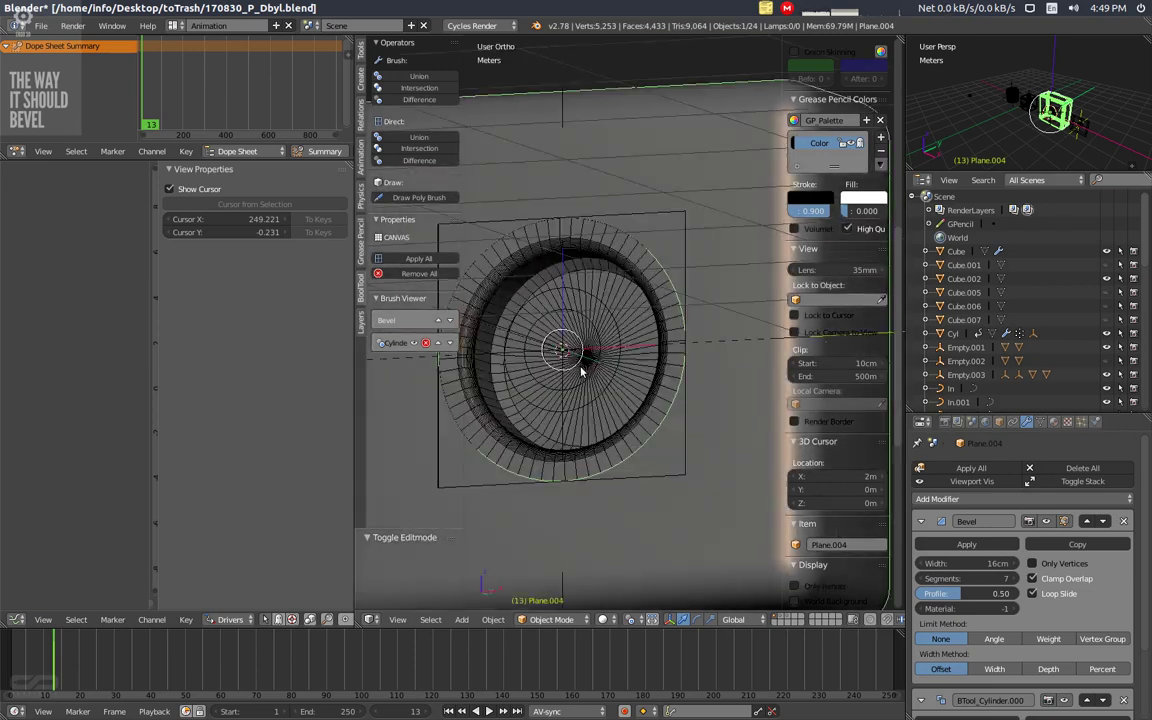
key(shift+space)
middle_drag(545, 470, 481, 411)
right_click(439, 440)
key(h)
Rotate the Mid control ring about Y by about 0.9° and the In ring by about -26.9°.
right_click(445, 401)
key(r)
key(y)
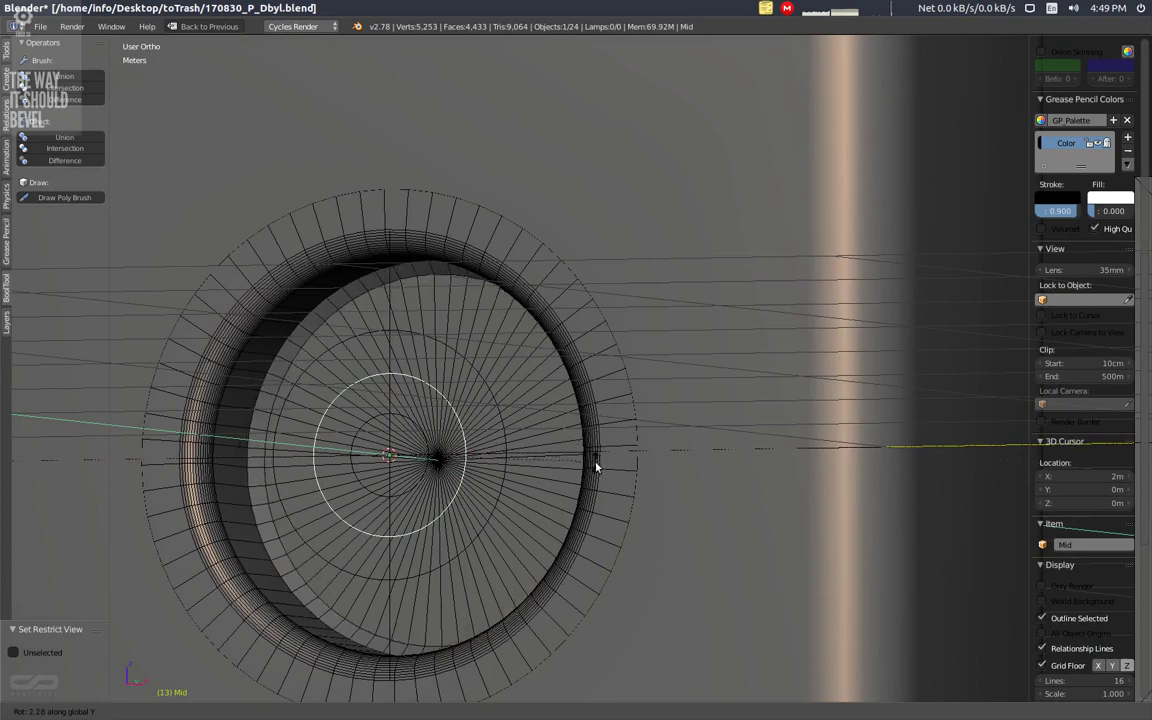
click(595, 455)
right_click(381, 416)
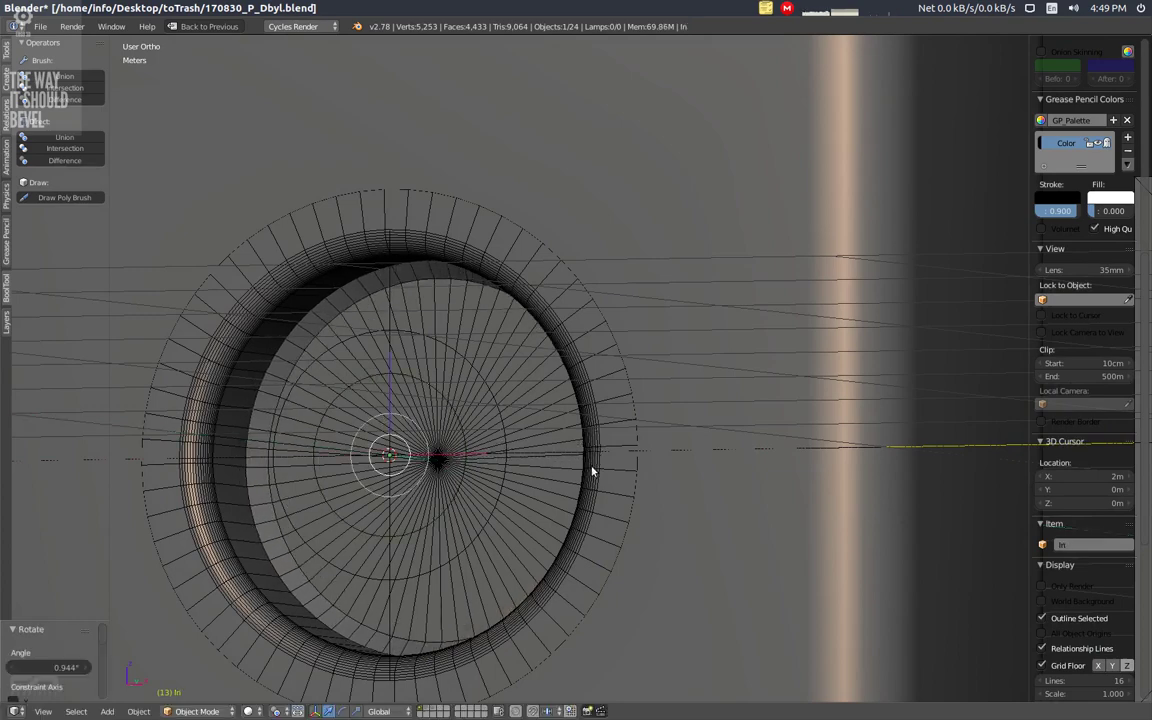
key(r)
key(y)
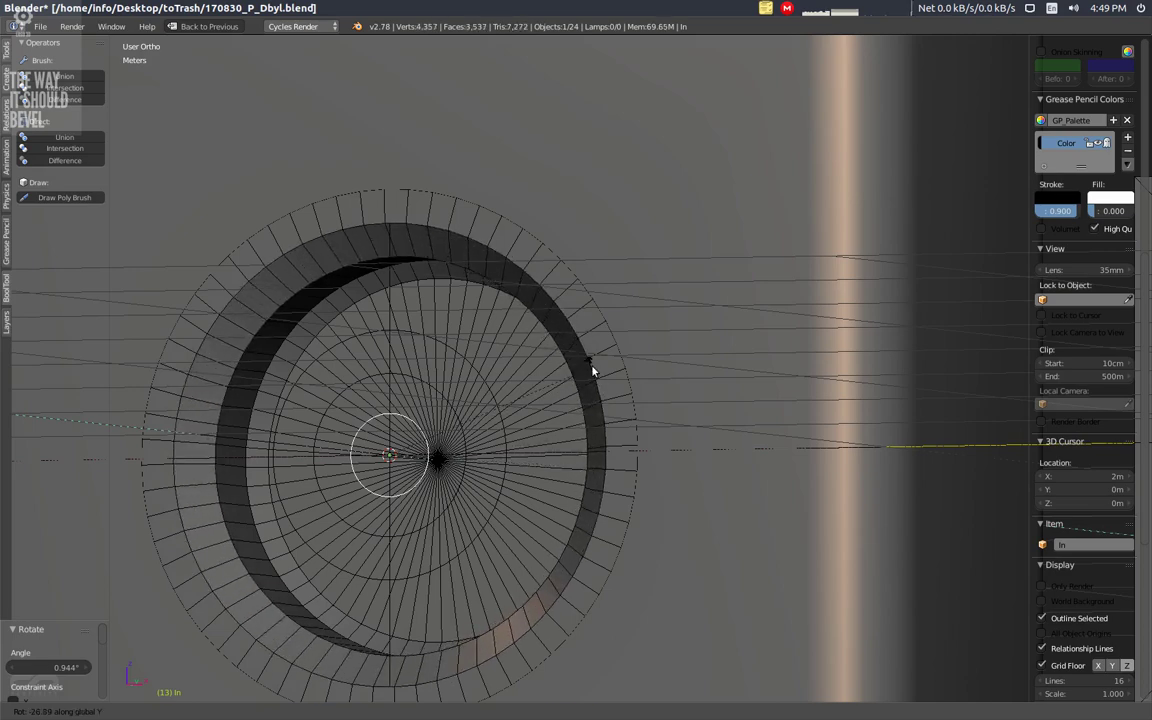
click(591, 368)
Examine the recess's bevel faces and their junction with the box surface up close and from several angles.
scroll(573, 437, down, 3)
middle_drag(535, 302, 453, 289)
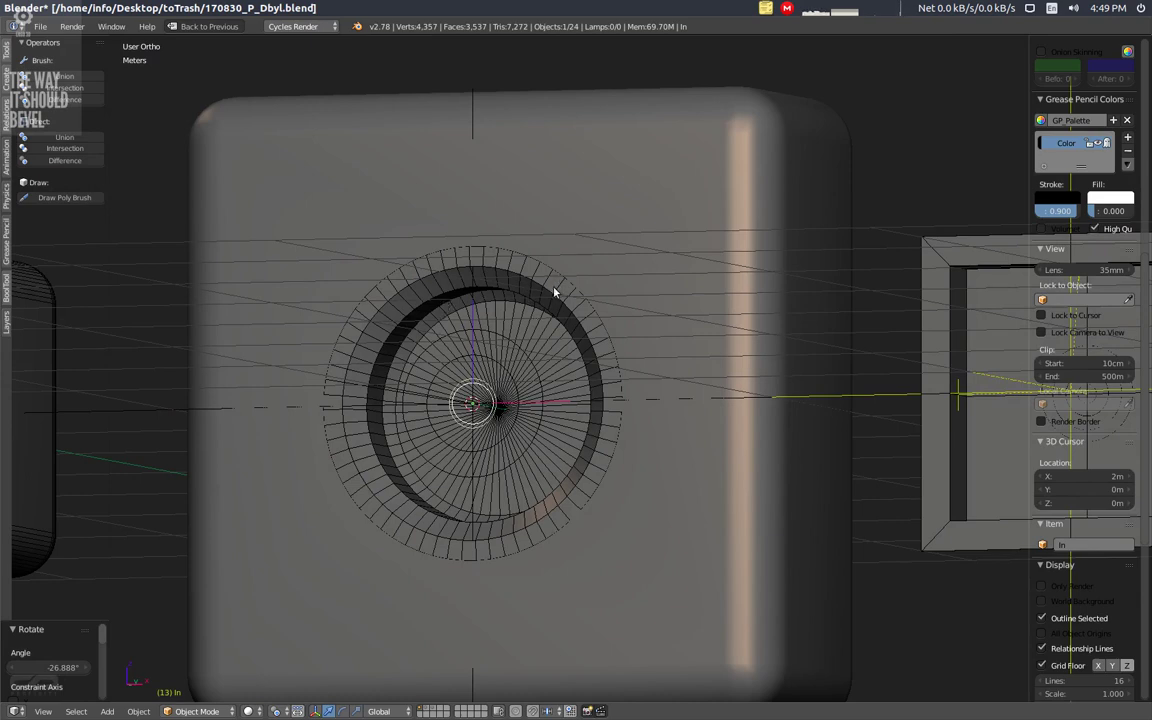
middle_drag(498, 288, 546, 262)
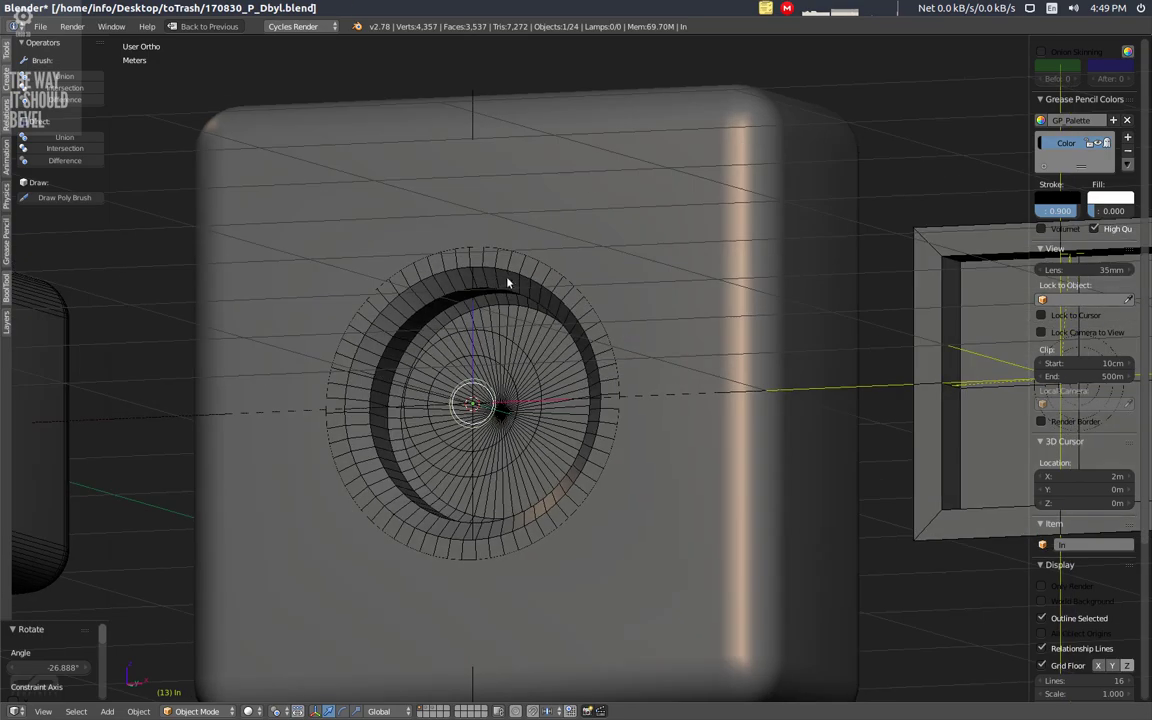
middle_drag(401, 293, 434, 372)
scroll(352, 308, up, 2)
scroll(424, 290, up, 1)
scroll(450, 296, up, 4)
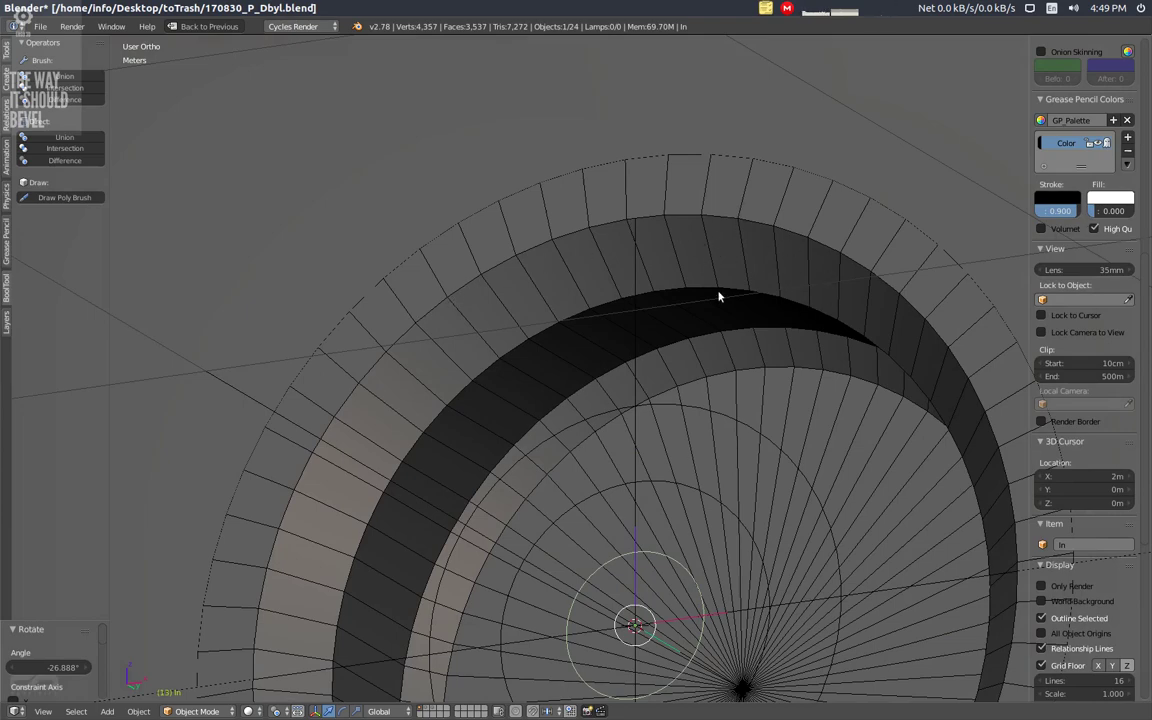
scroll(540, 226, down, 5)
middle_drag(563, 363, 541, 383)
shift+middle_drag(810, 187, 676, 323)
scroll(703, 380, down, 3)
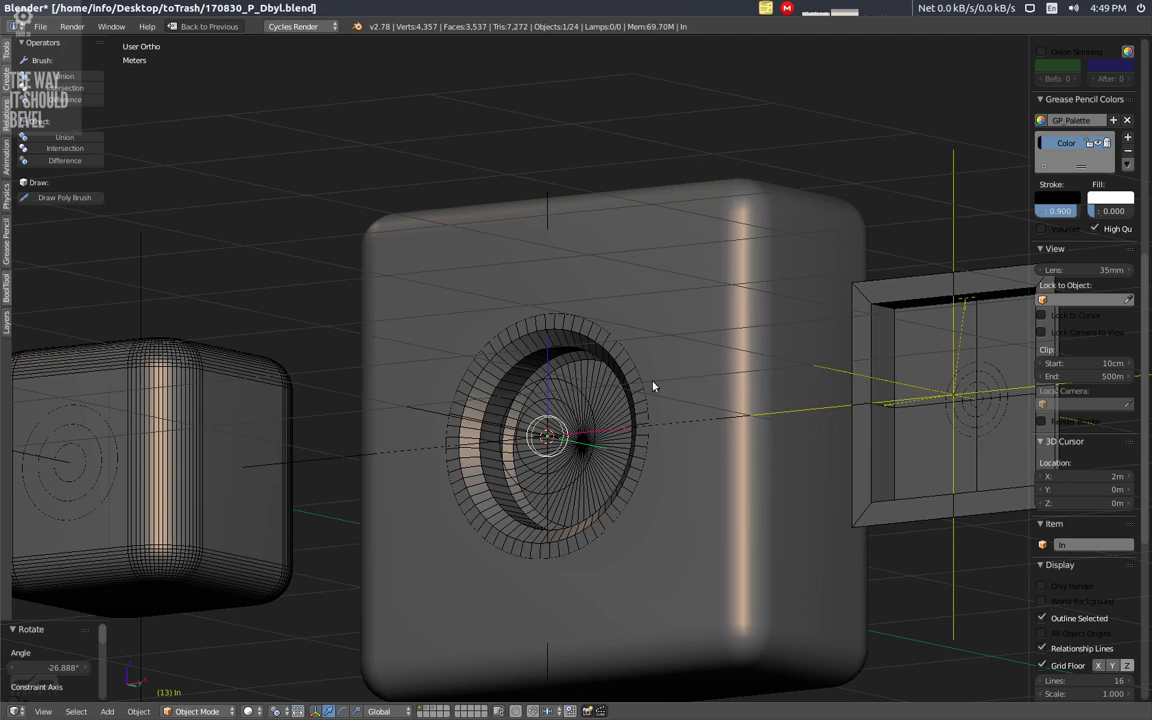
Isolate the circular recess cutter and open its profile for editing.
mouse_move(604, 393)
middle_down()
mouse_move(569, 331)
mouse_move(589, 336)
mouse_move(545, 390)
mouse_move(555, 249)
middle_up()
right_click(589, 336)
key(KP_Divide)
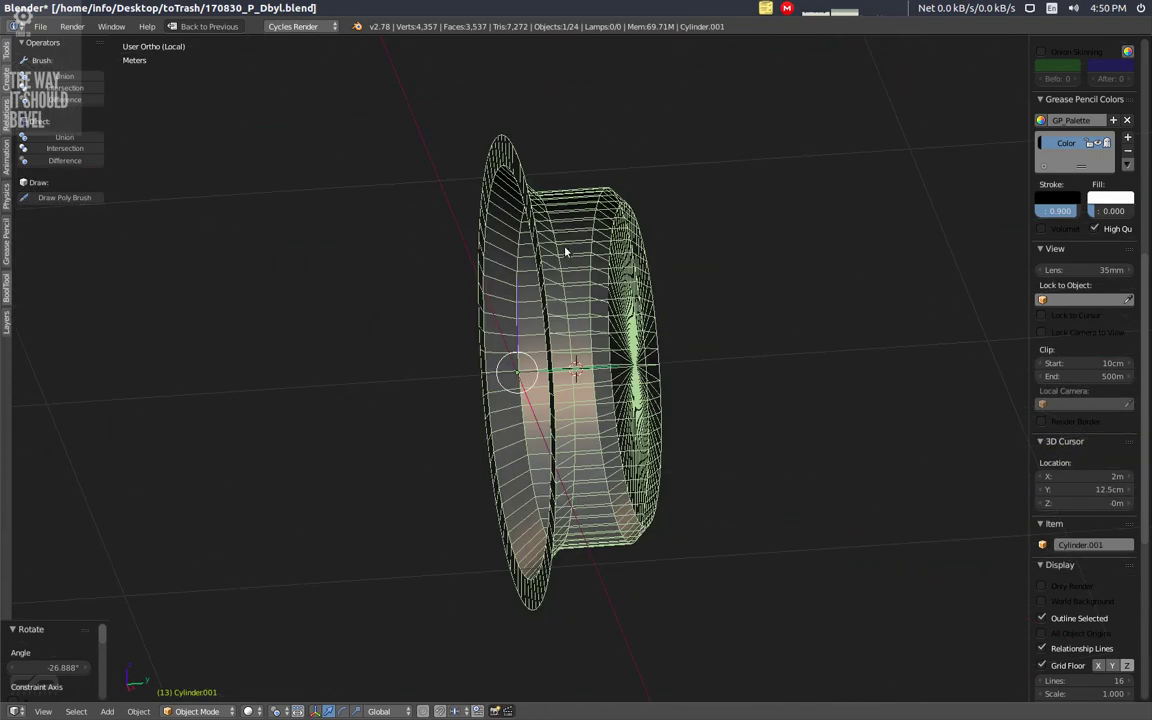
key(Tab)
key(z)
Try to extrude the outer end vertex of the cutter's profile backwards along Y to form an outer wall.
key(ctrl+Tab)
right_click(527, 172)
key(e)
key(y)
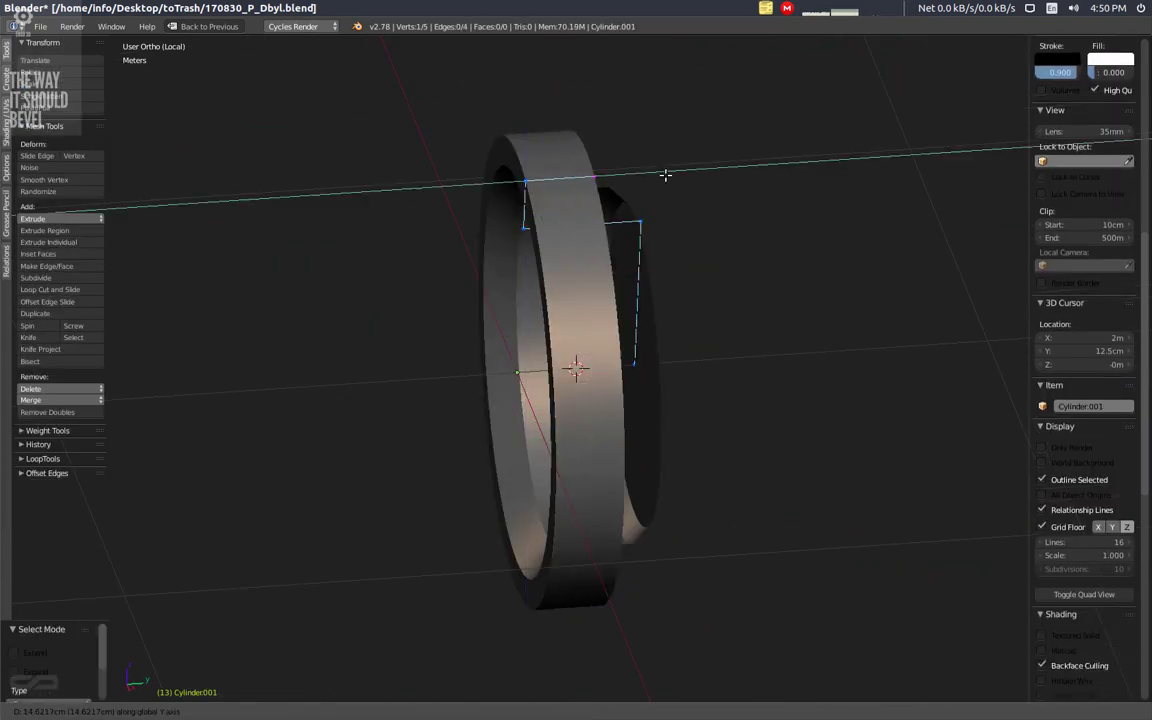
click(707, 174)
middle_drag(707, 174, 529, 187)
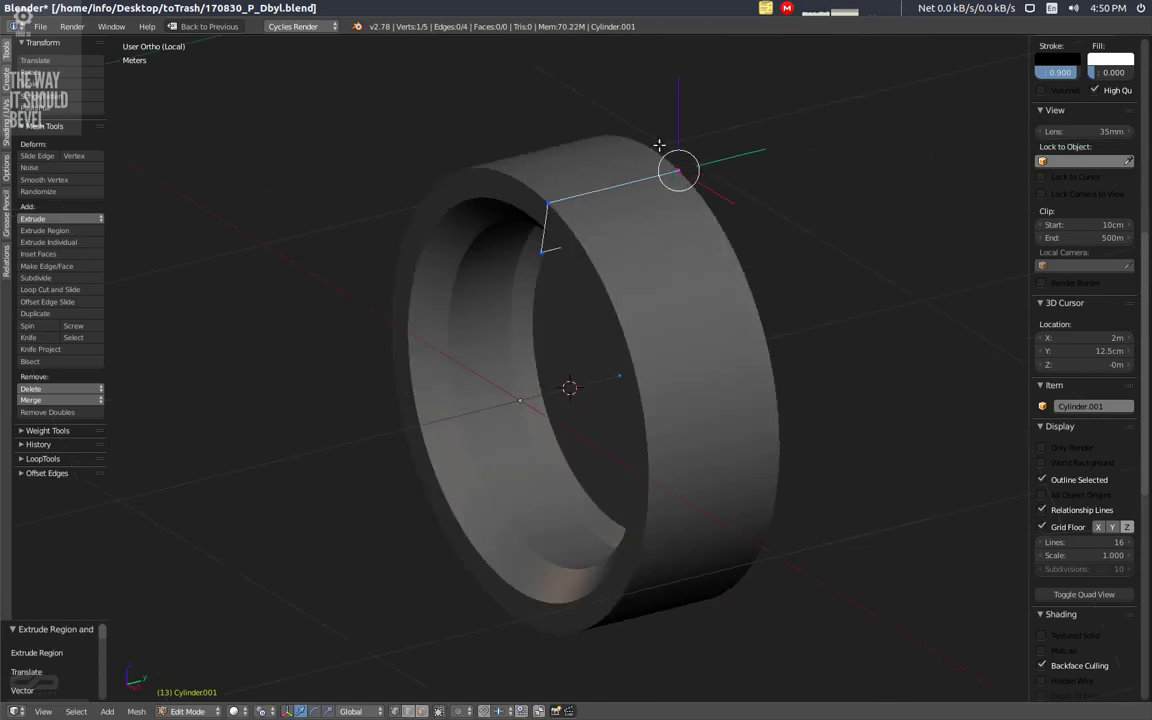
middle_drag(640, 228, 597, 160)
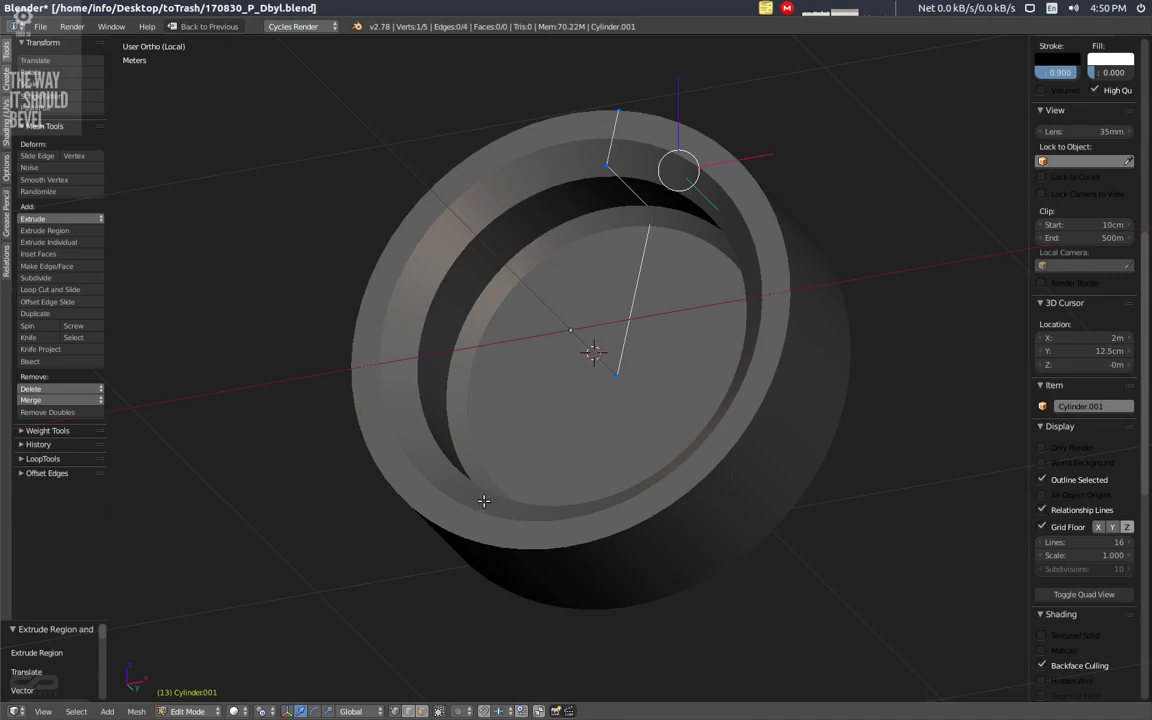
middle_drag(637, 241, 560, 325)
Undo the profile extrusion, finish editing the cutter and return from isolation to the full scene.
key(ctrl+z)
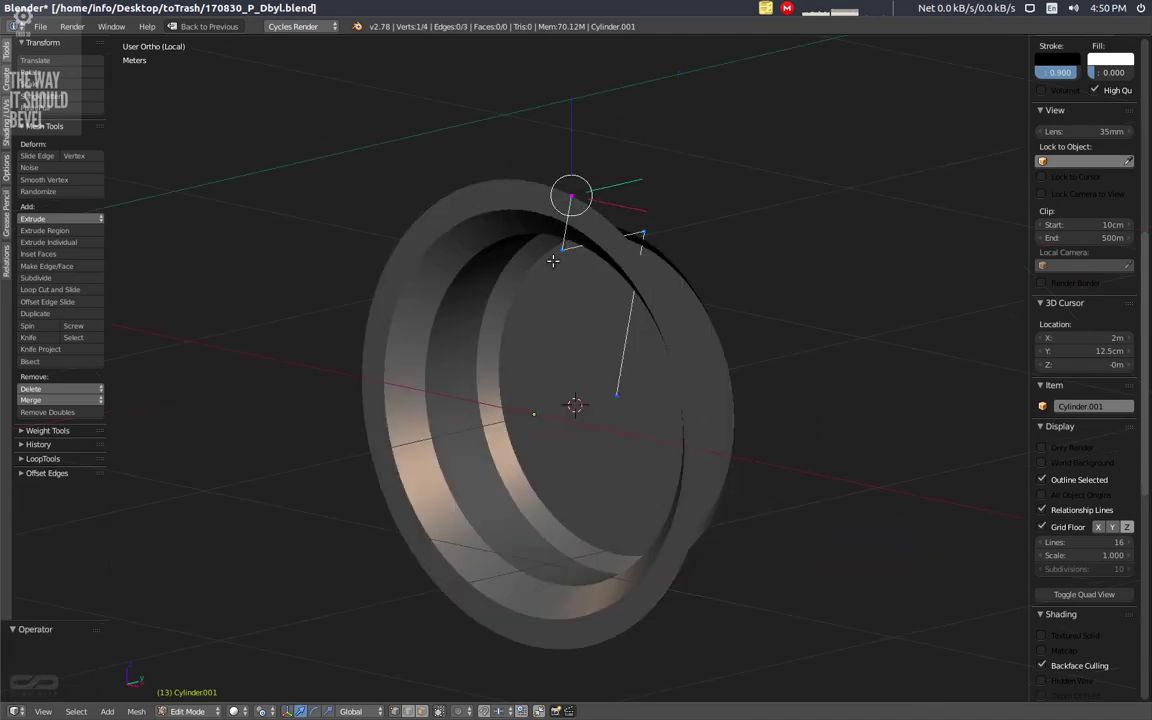
middle_drag(582, 223, 555, 233)
key(Tab)
key(KP_Divide)
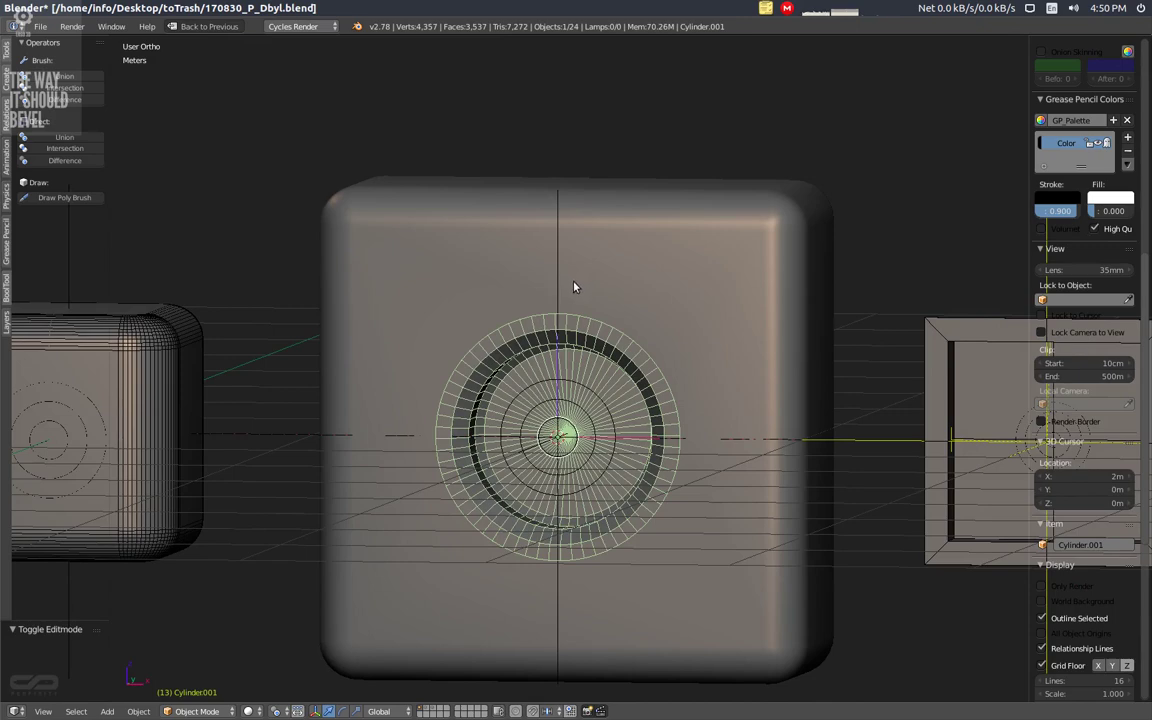
middle_drag(573, 291, 545, 296)
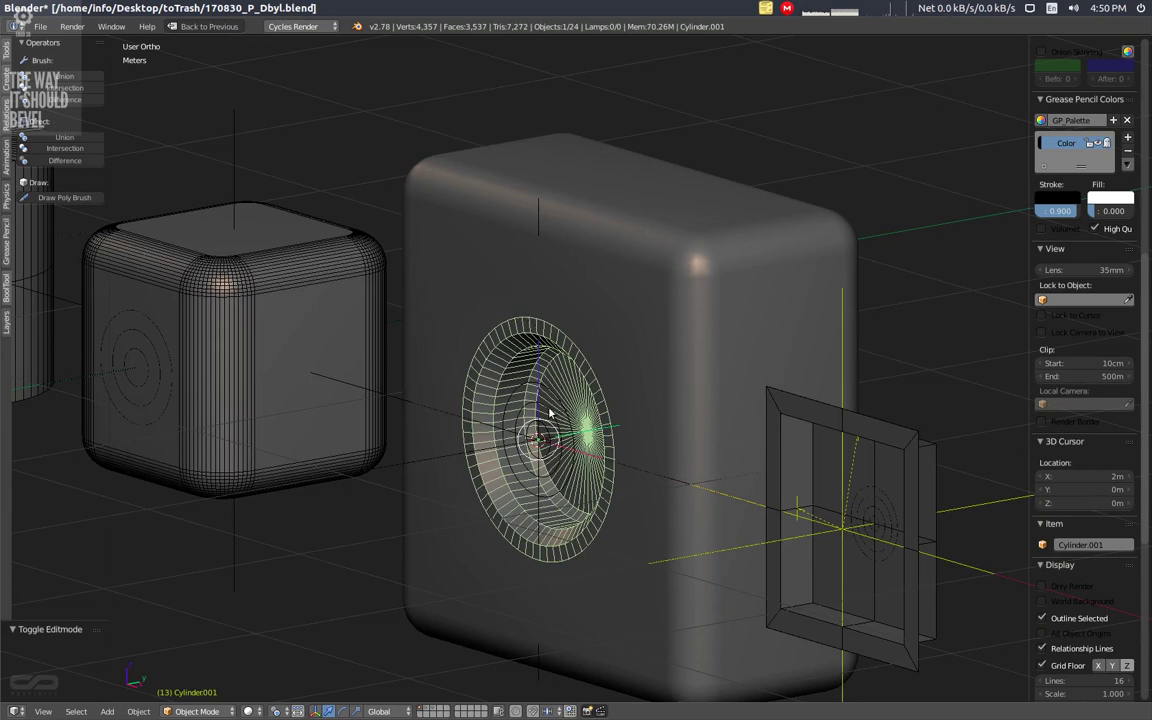
middle_drag(557, 408, 551, 410)
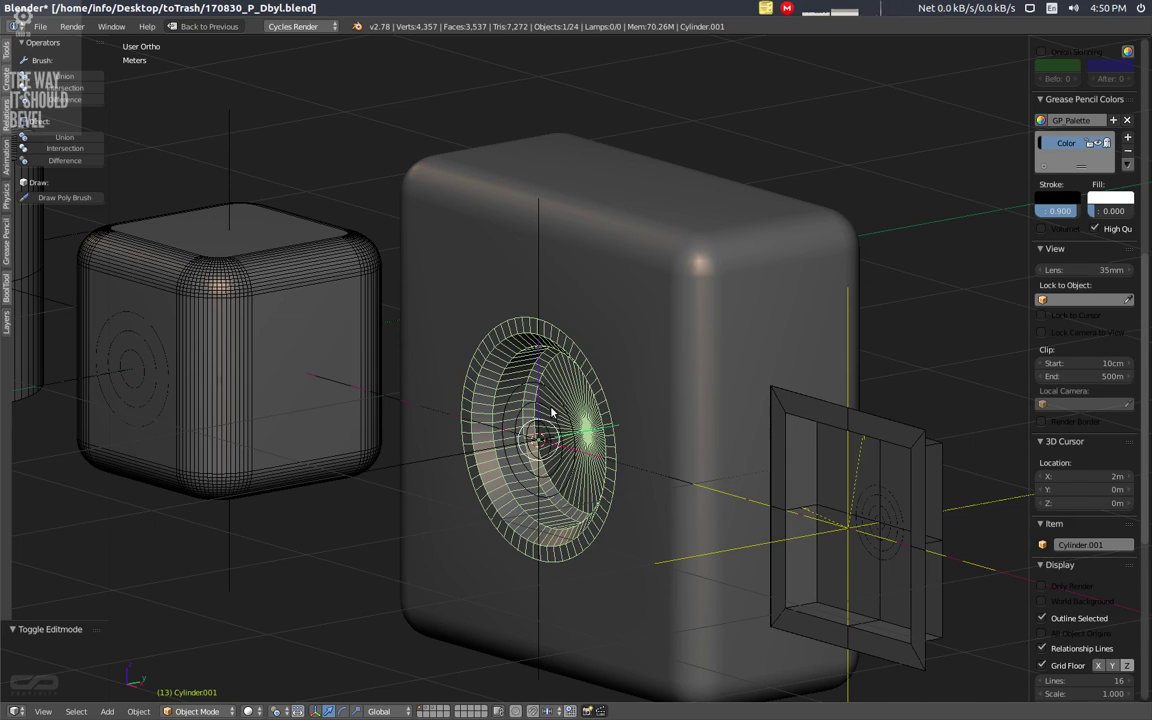
Preview the box in reflective blue shading without overlays and bring up its mesh data settings.
middle_drag(517, 411, 579, 362)
key(alt+z)
key(shift+z)
mouse_move(483, 485)
middle_down()
mouse_move(507, 481)
mouse_move(465, 498)
mouse_move(502, 469)
mouse_move(613, 568)
middle_up()
right_click(614, 568)
key(shift+space)
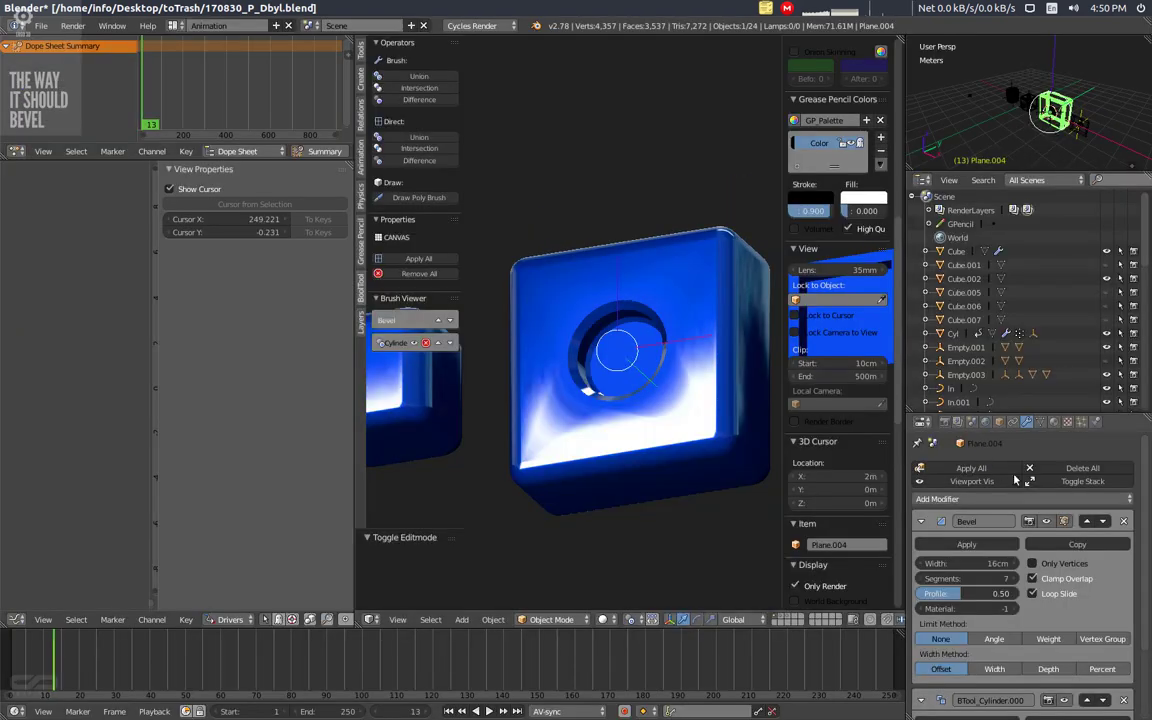
click(1042, 422)
click(943, 508)
mouse_move(690, 505)
middle_down()
mouse_move(610, 558)
mouse_move(604, 485)
mouse_move(699, 435)
mouse_move(666, 450)
mouse_move(617, 535)
mouse_move(483, 527)
mouse_move(437, 495)
mouse_move(681, 481)
mouse_move(661, 504)
mouse_move(602, 481)
mouse_move(604, 465)
mouse_move(650, 439)
middle_up()
Restore the maximized 3D view with wire overlays and review the bevelled box and its recess from several angles.
key(shift+space)
key(alt+shift+z)
key(alt+z)
scroll(589, 496, up, 1)
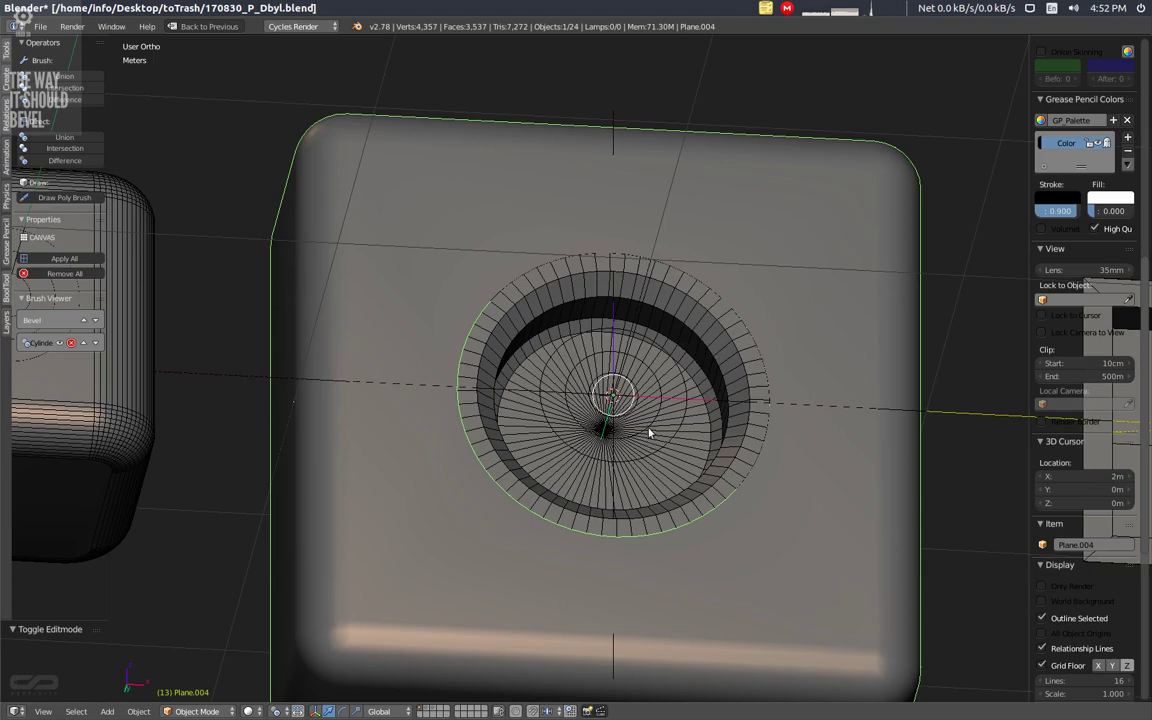
ctrl+middle_drag(650, 430, 645, 500)
middle_drag(626, 401, 593, 381)
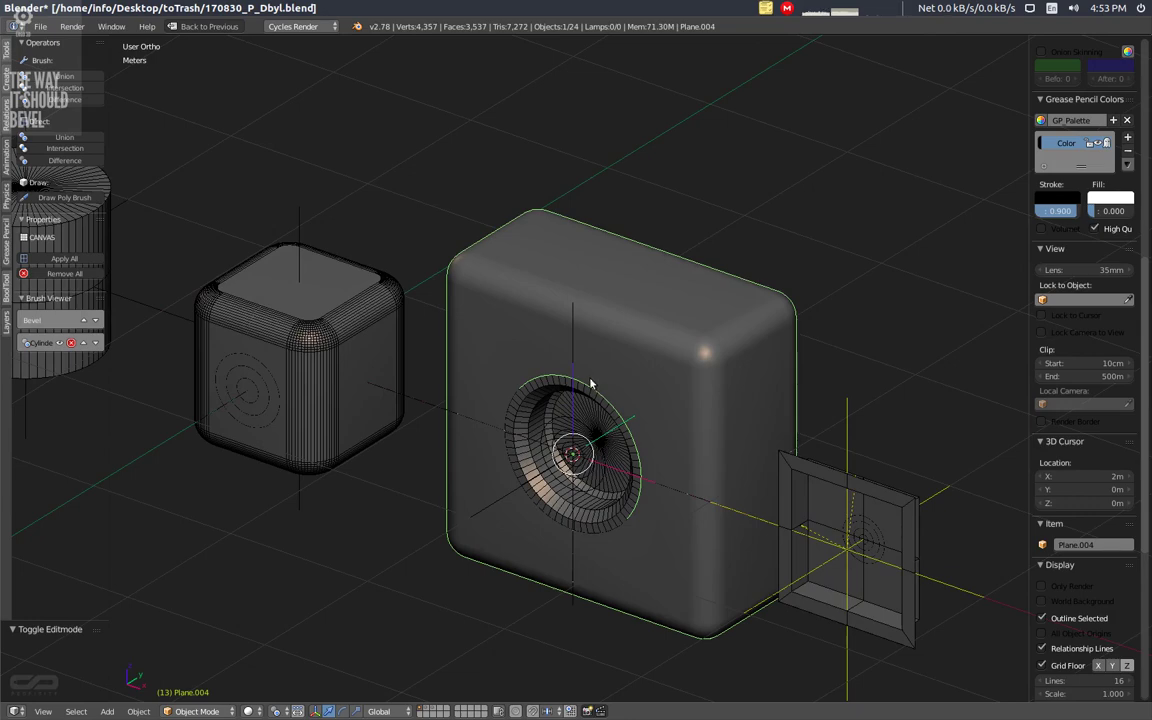
middle_drag(589, 386, 589, 424)
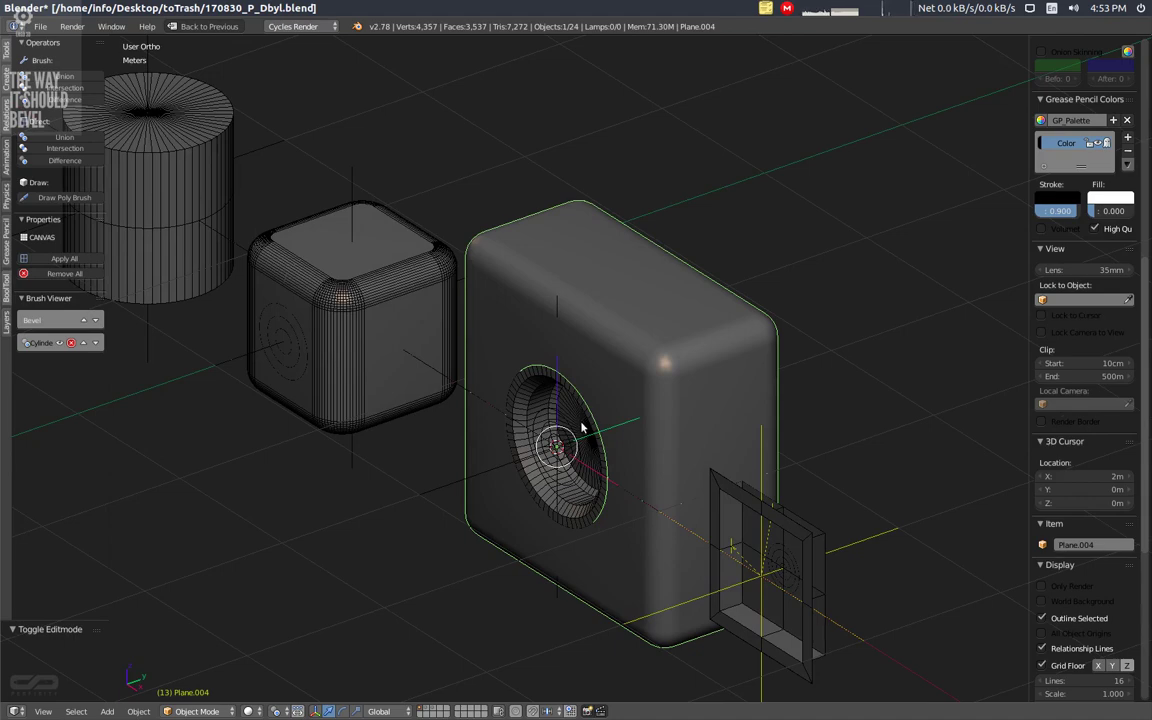
middle_drag(457, 415, 441, 447)
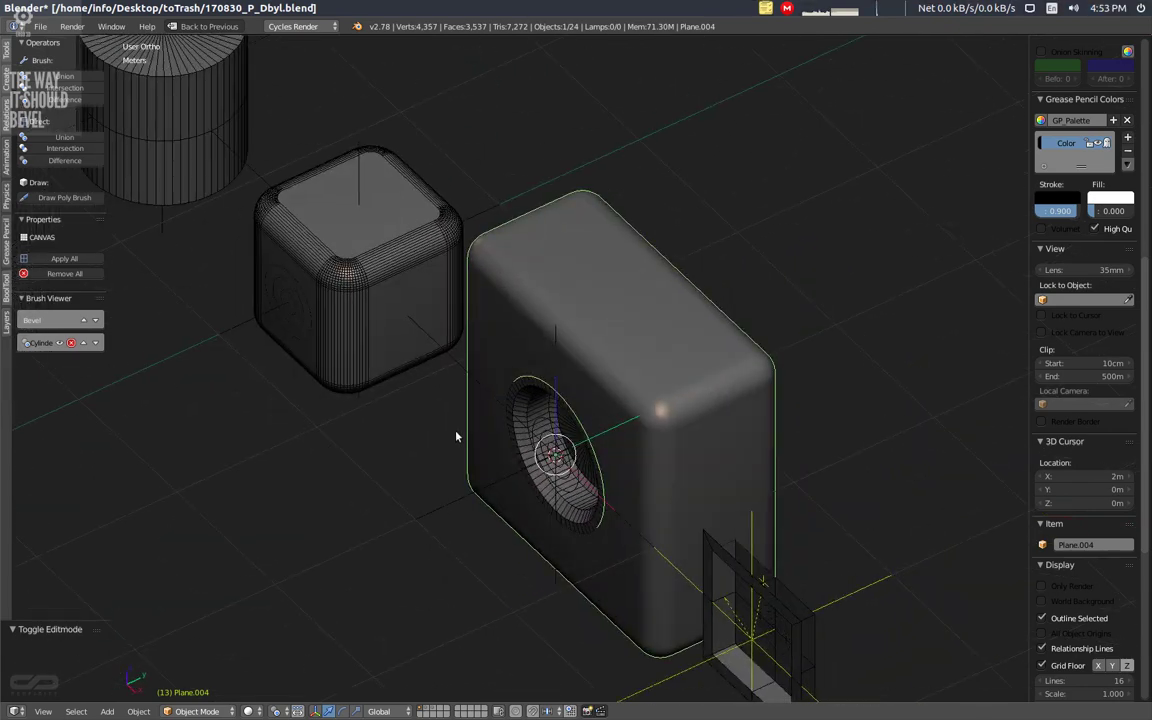